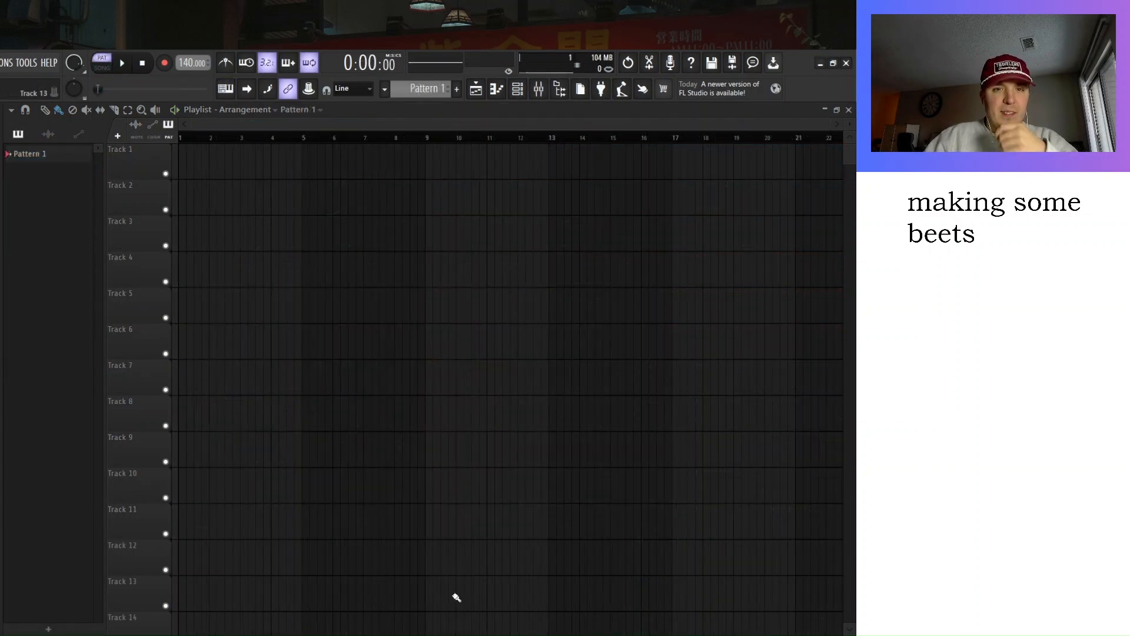
Set the project tempo to 110 BPM.
drag(183, 63, 183, 72)
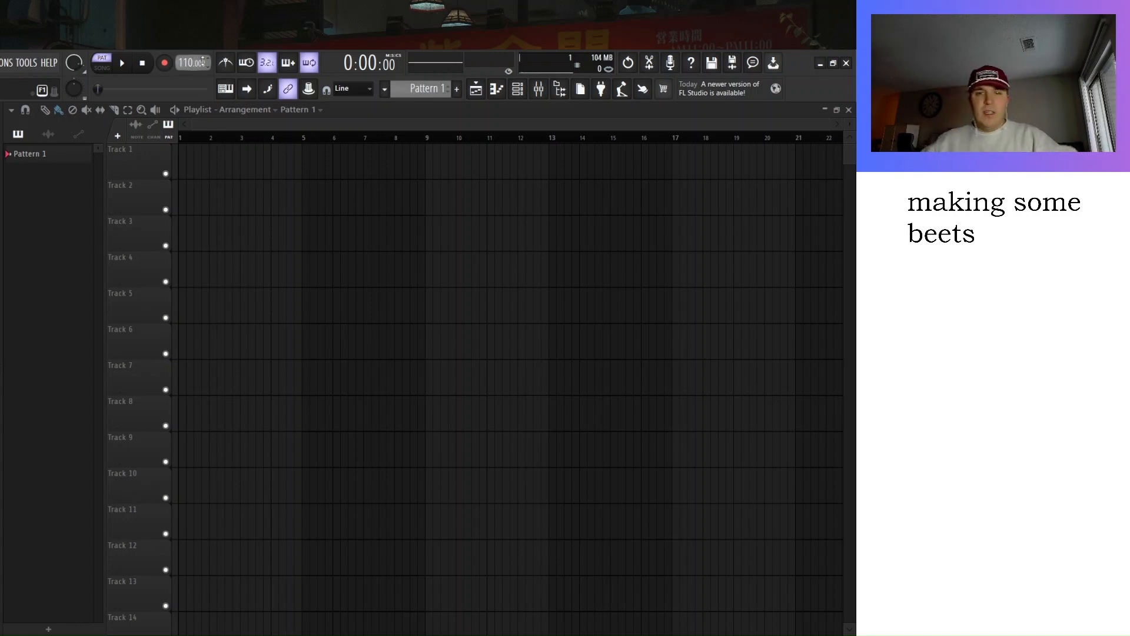
Narrow the mixer window so it shows the master and about six insert tracks, and close it.
click(538, 90)
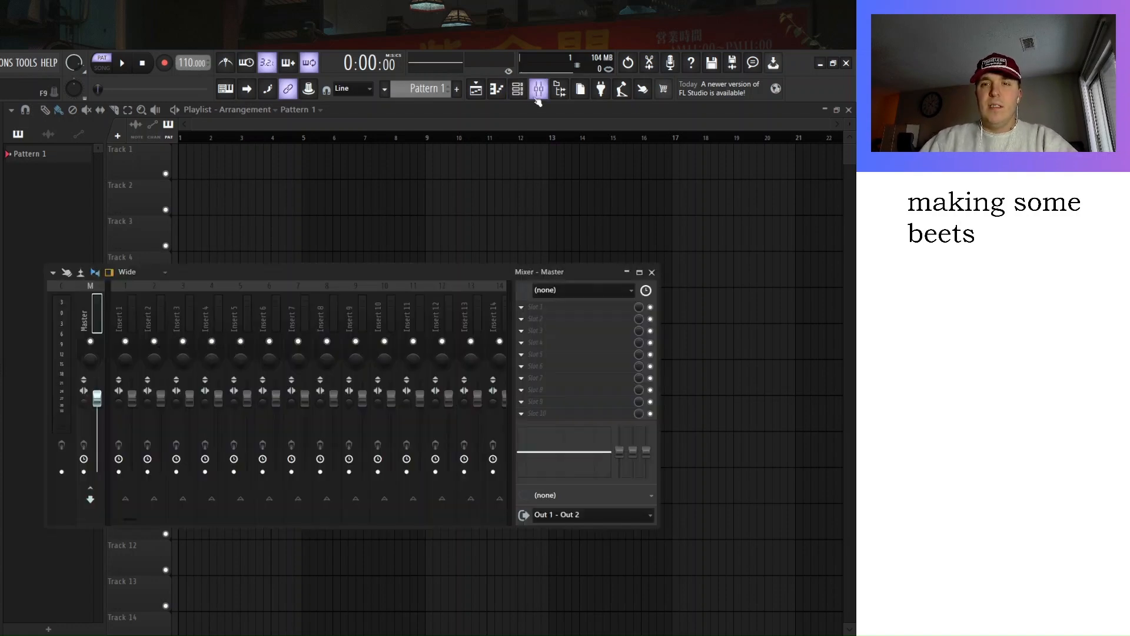
click(537, 94)
click(537, 94)
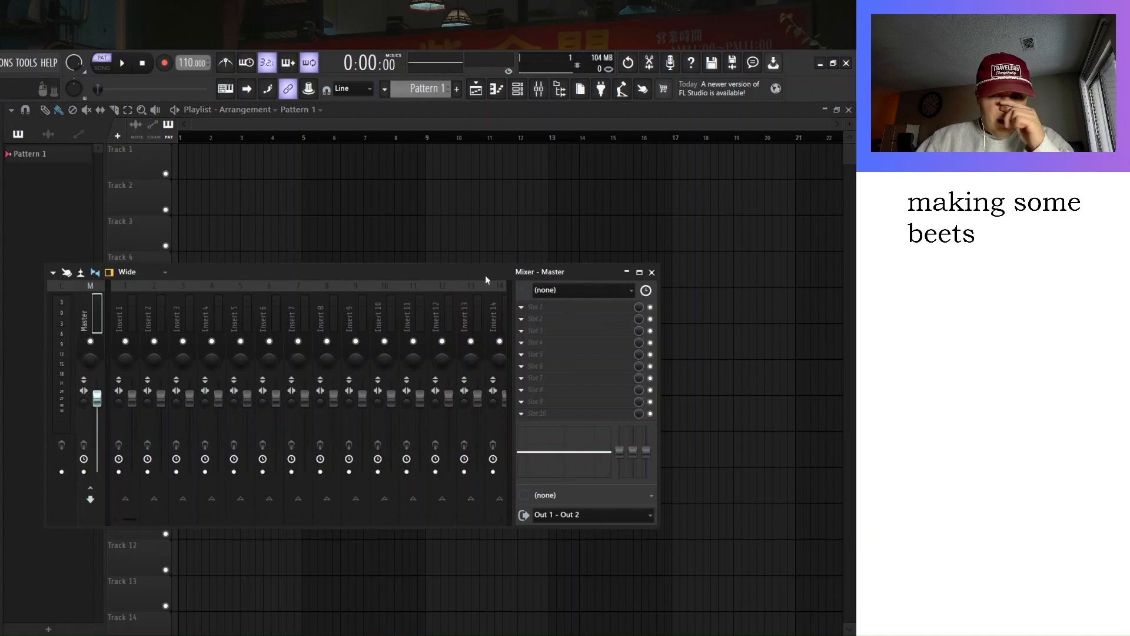
click(627, 272)
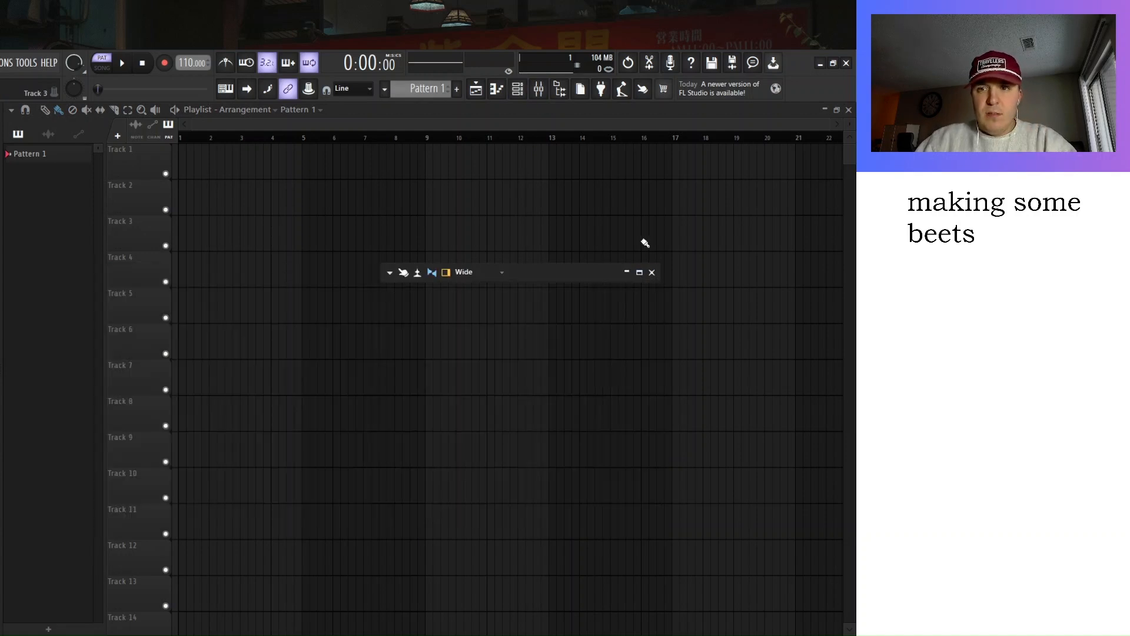
click(627, 272)
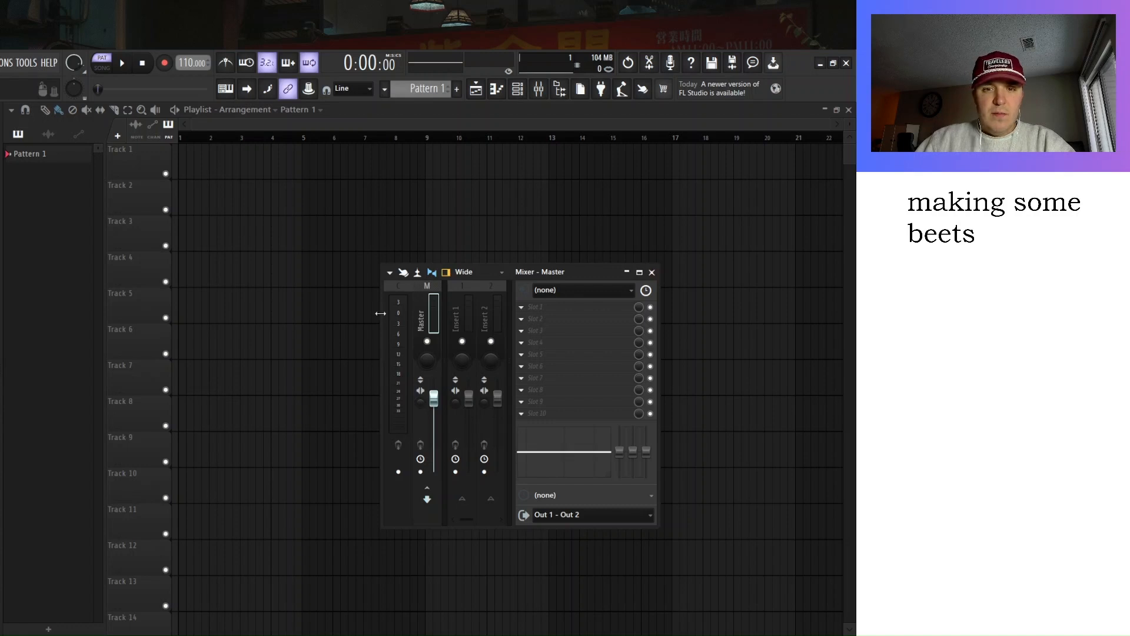
drag(383, 314, 279, 301)
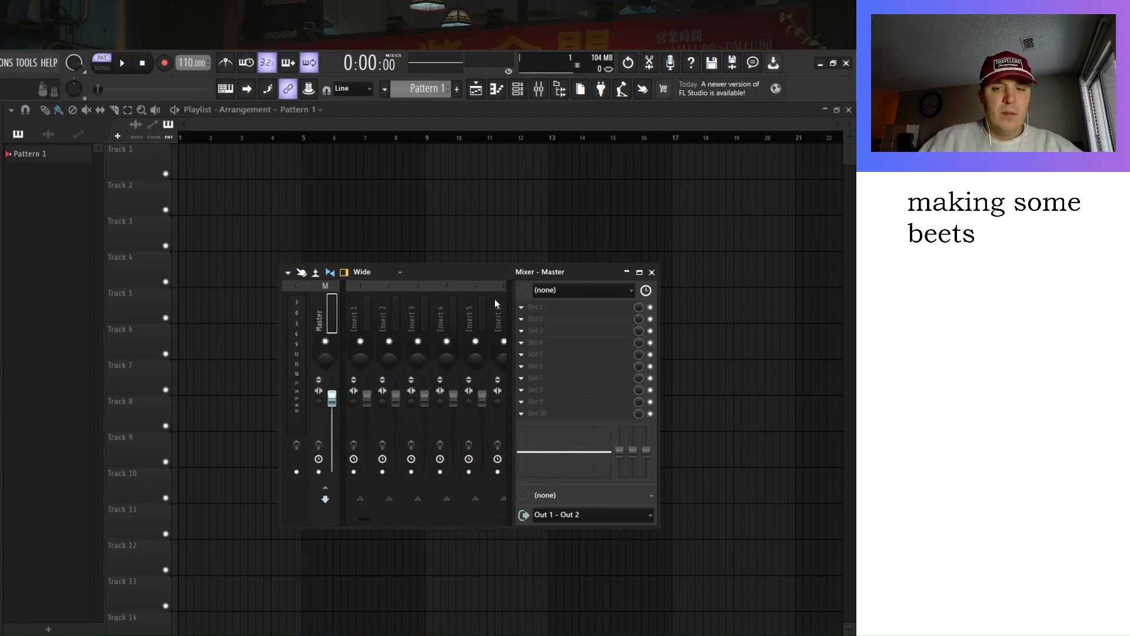
click(542, 91)
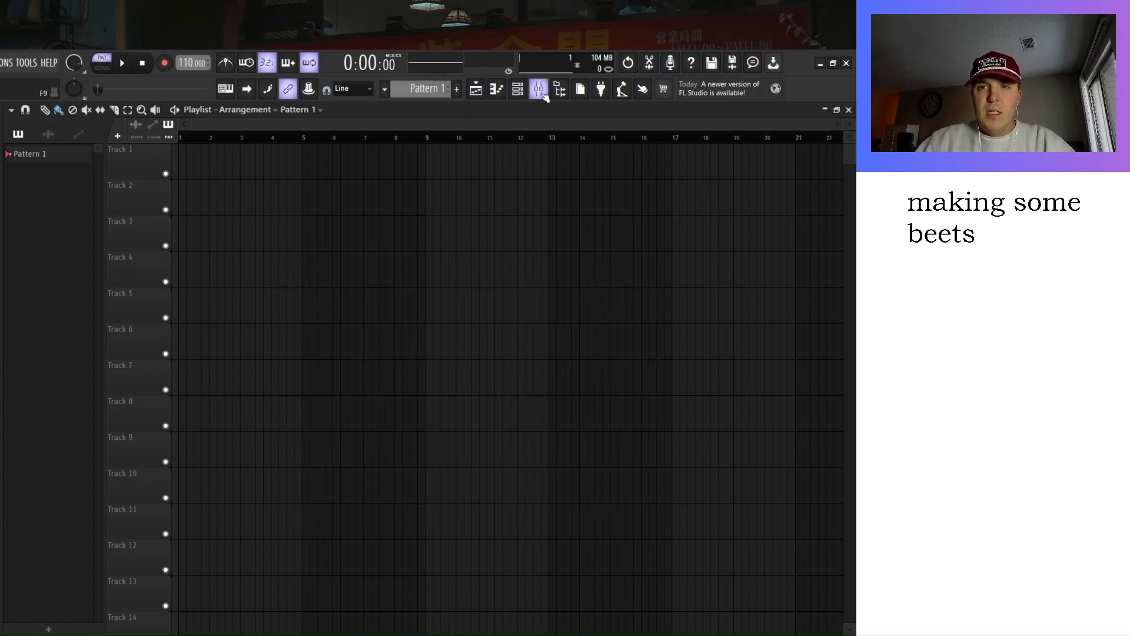
Try adding a LABS instrument channel to the channel rack.
click(517, 89)
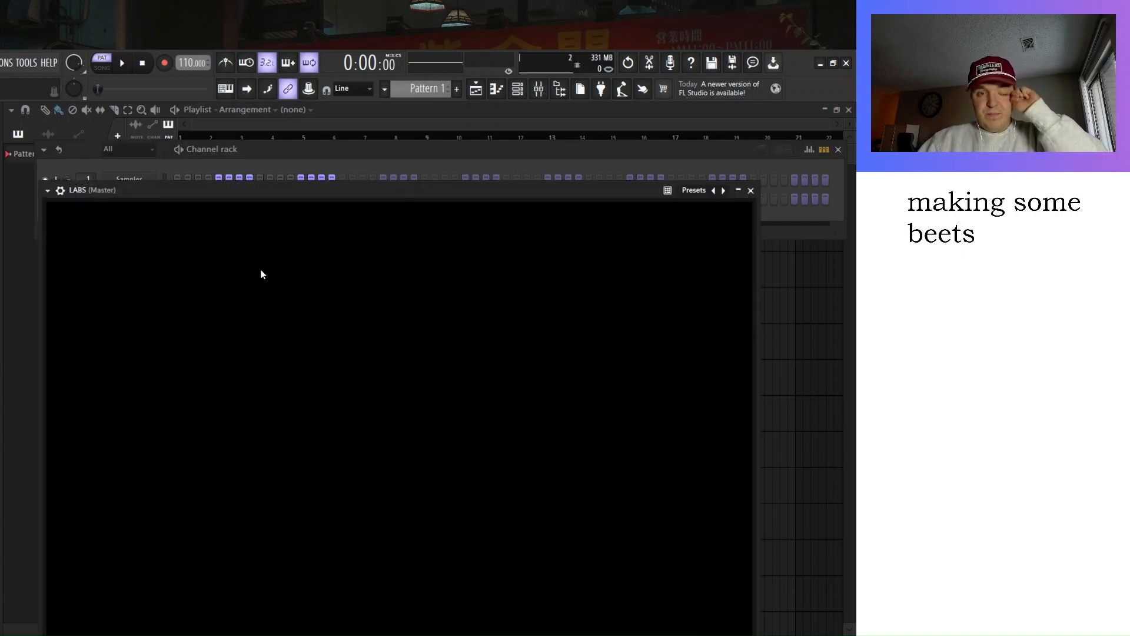
drag(421, 189, 492, 121)
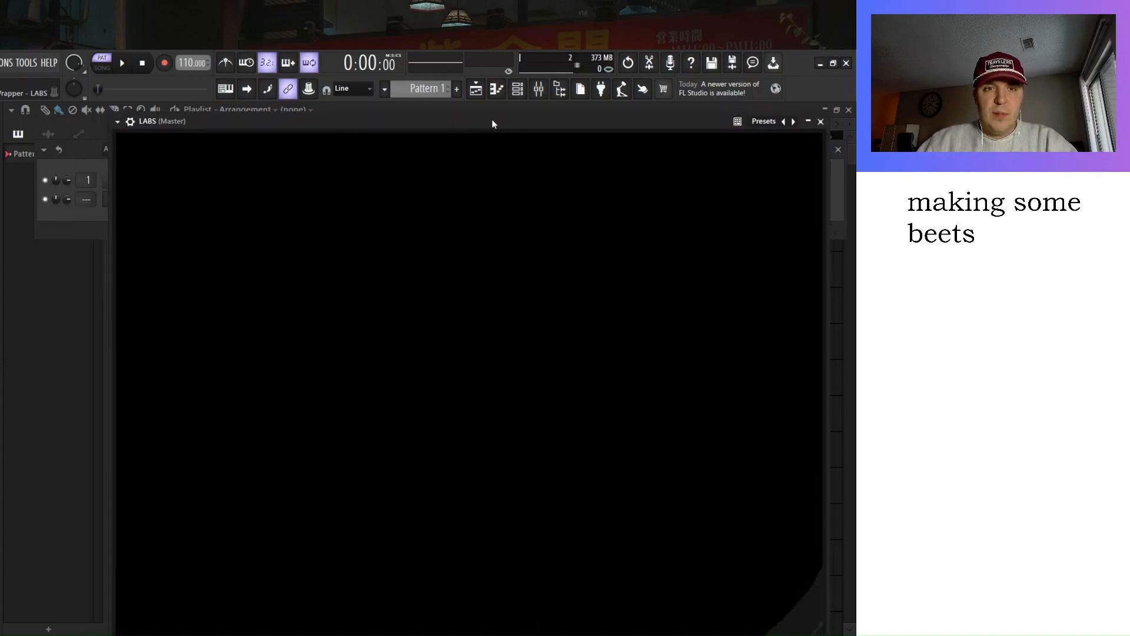
click(822, 122)
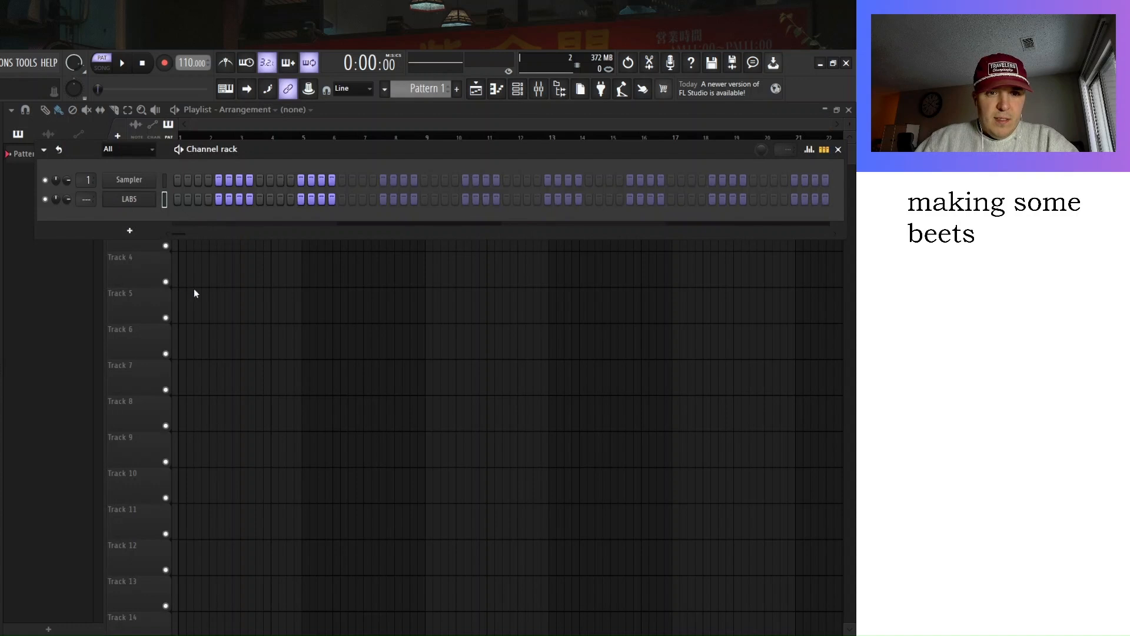
Use Sytrus with the Smooth preset instead of LABS, and enable playing notes from the computer keyboard.
click(401, 167)
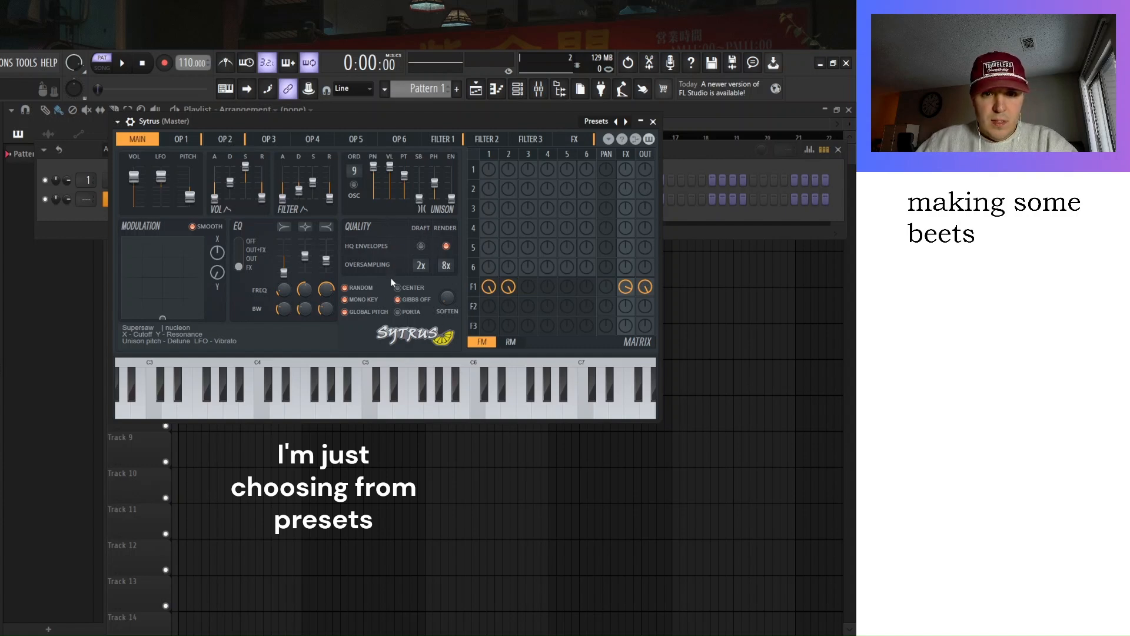
click(392, 332)
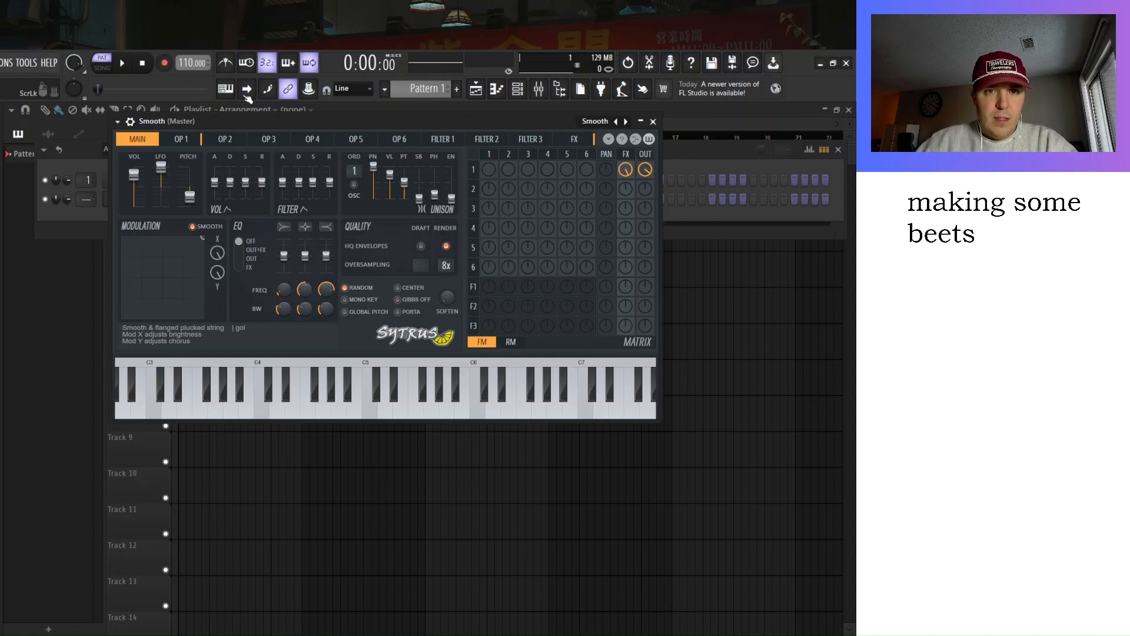
click(230, 92)
key(v)
key(c)
Raise the attack and lower the release of the Smooth sound's volume envelope, audition it, and close the plugin.
drag(214, 182, 214, 166)
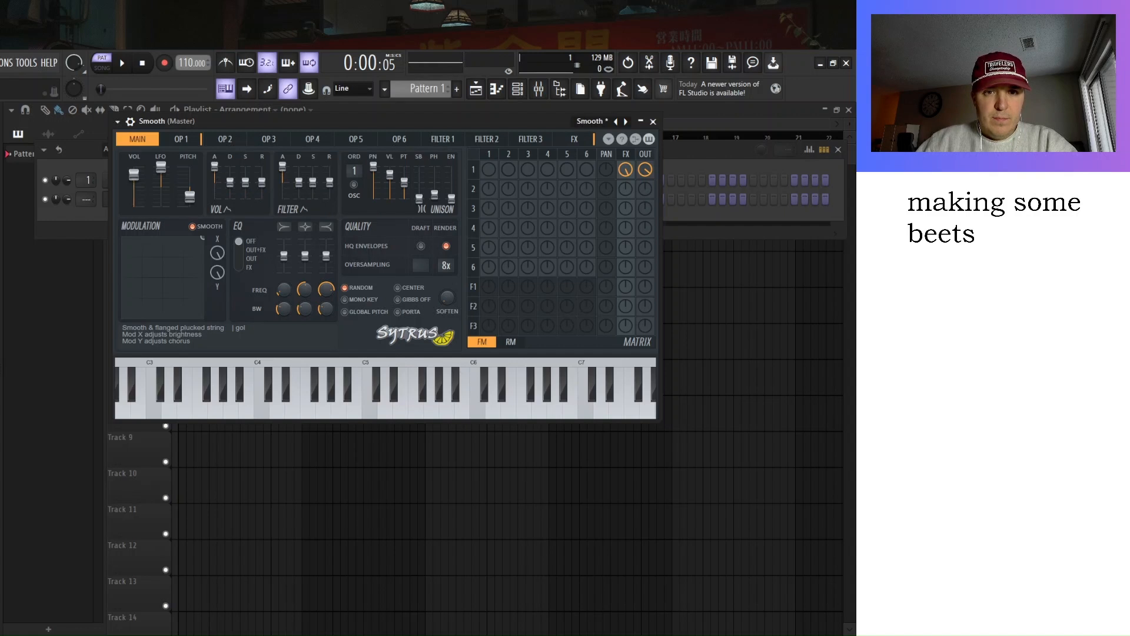
drag(264, 190, 263, 201)
key(v)
key(c)
key(c)
key(q)
key(q)
click(653, 121)
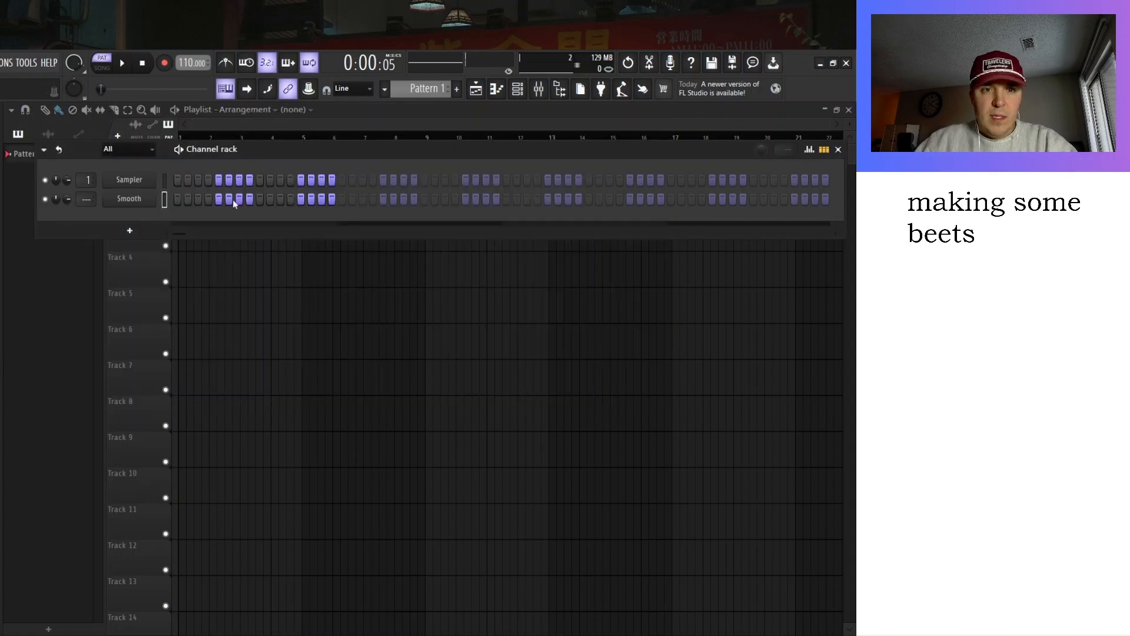
Draw a melody of six eighth notes for the Smooth channel from the start of bar 1: C7, D7, C7, A6, C7, E7.
right_click(142, 194)
click(187, 202)
click(63, 230)
drag(79, 230, 68, 230)
click(74, 206)
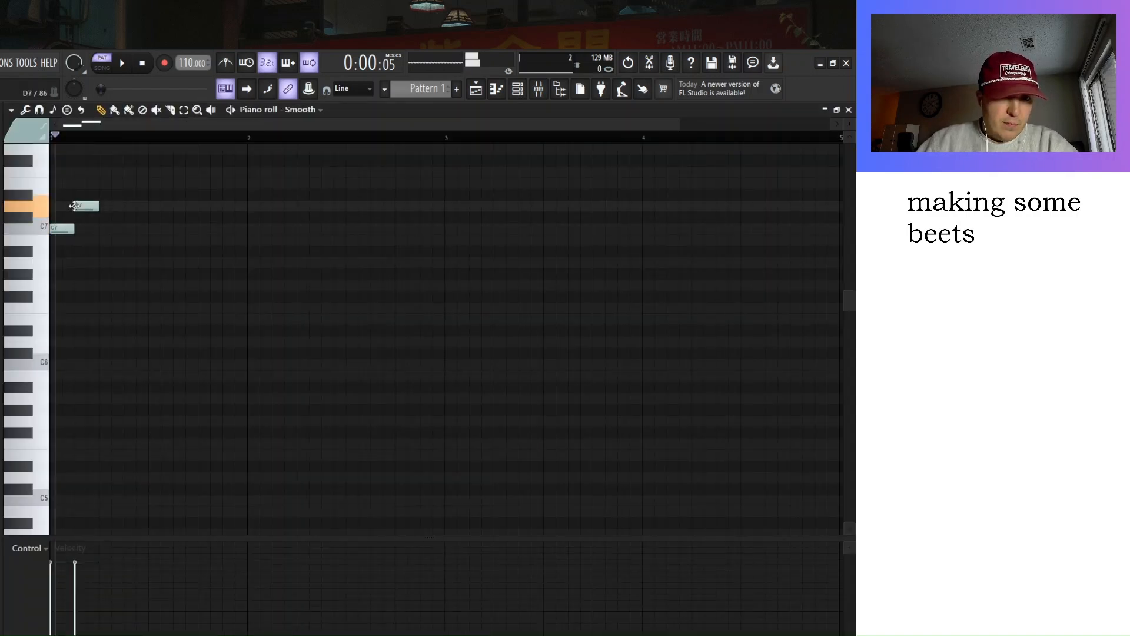
click(103, 229)
click(129, 207)
click(153, 230)
click(179, 206)
drag(193, 206, 142, 261)
Listen to the melody and complete bar 1 with a G6 note extended to the end of the bar.
key(space)
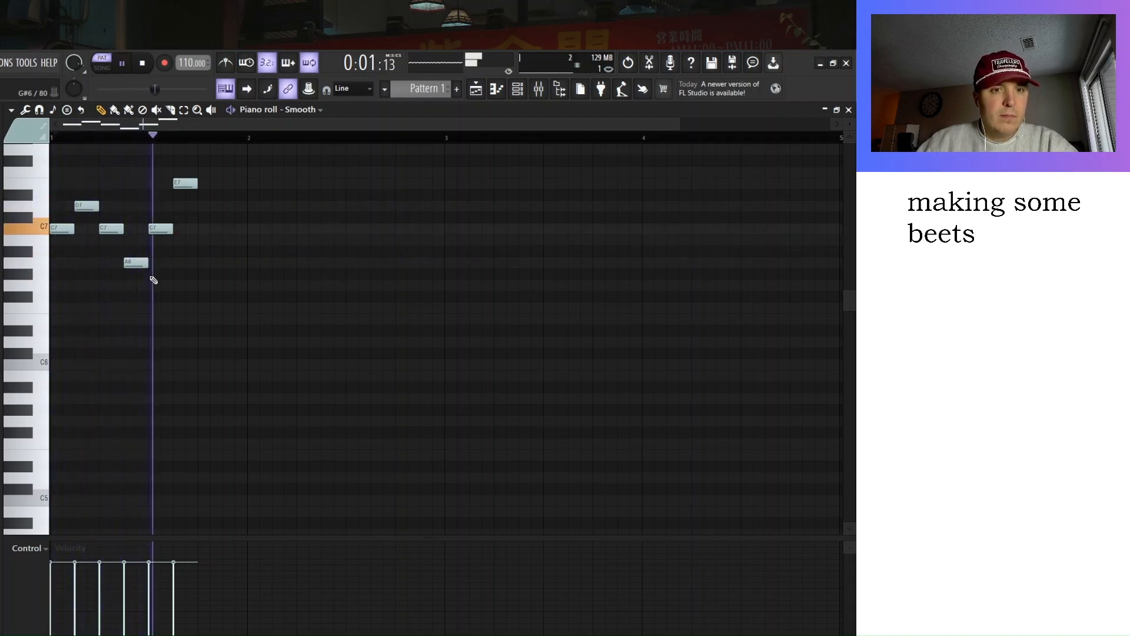
key(space)
key(space)
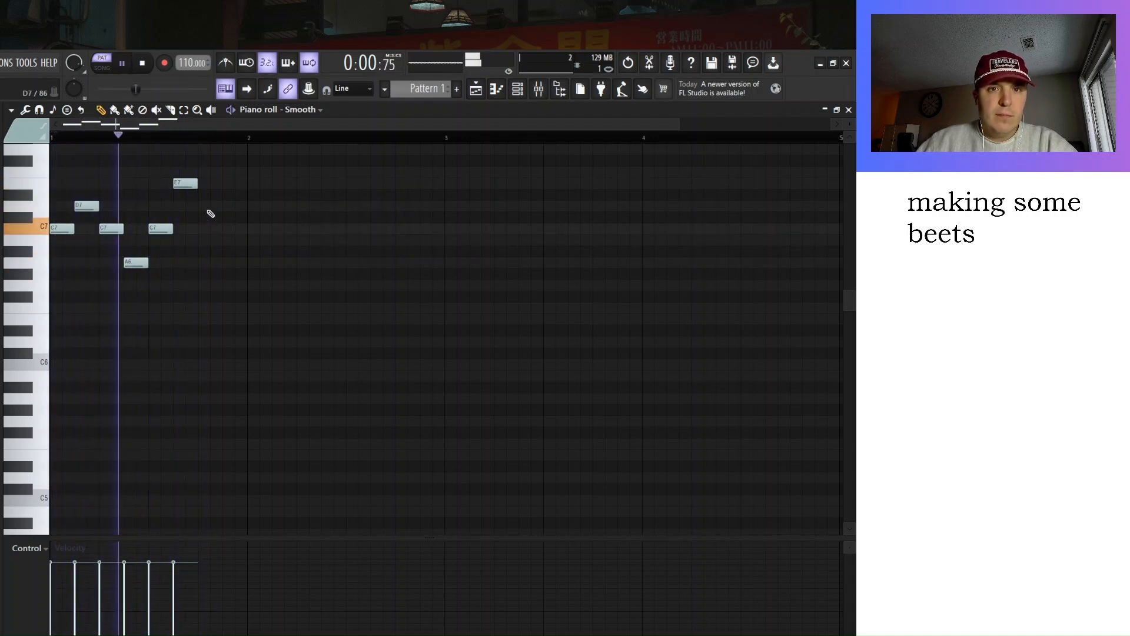
key(space)
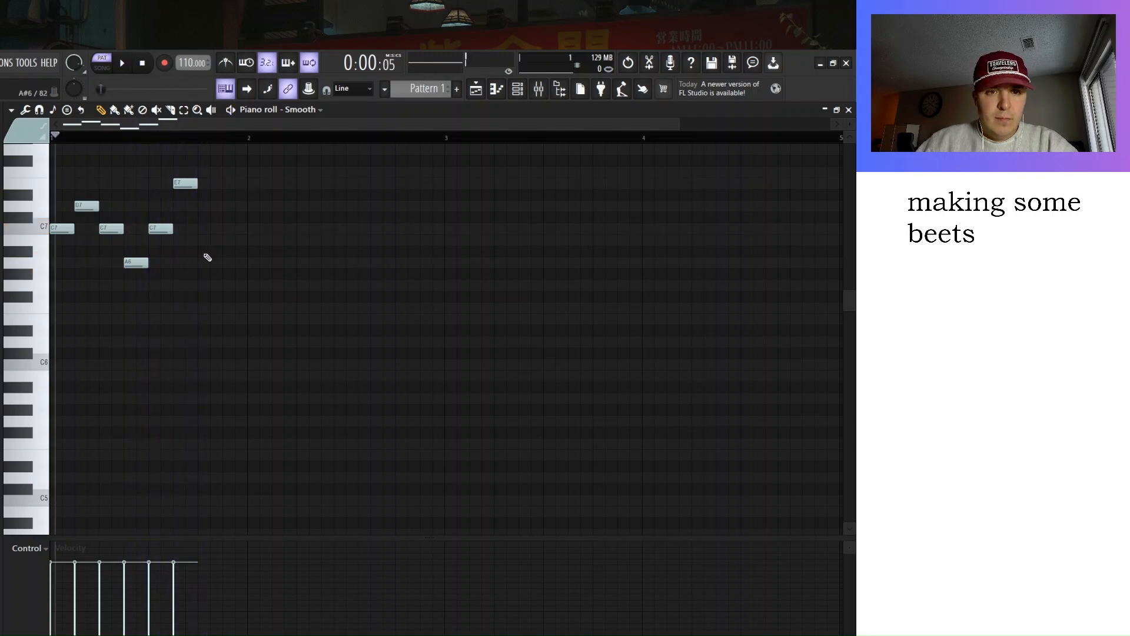
click(206, 282)
key(space)
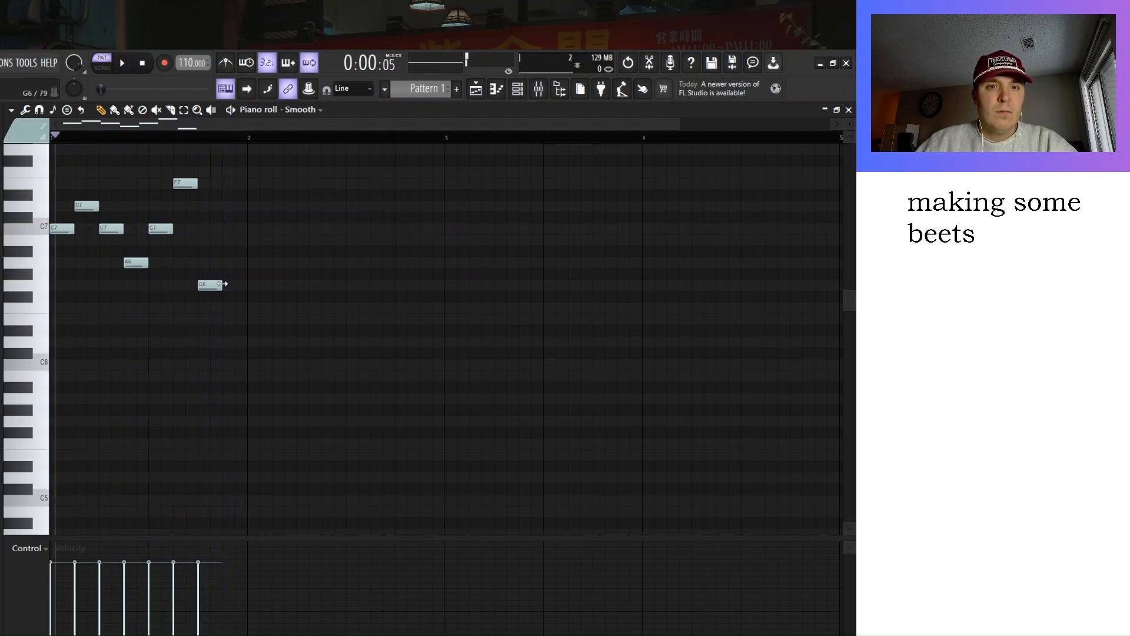
drag(224, 284, 247, 284)
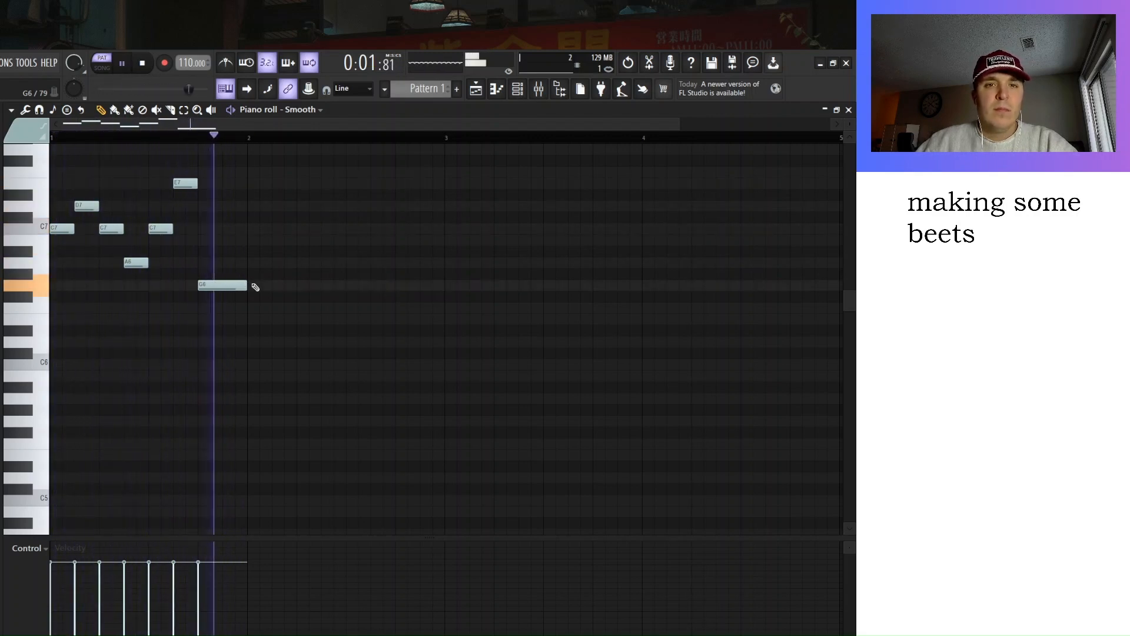
key(space)
Duplicate the one-bar melody until it fills four bars.
drag(259, 297, 46, 195)
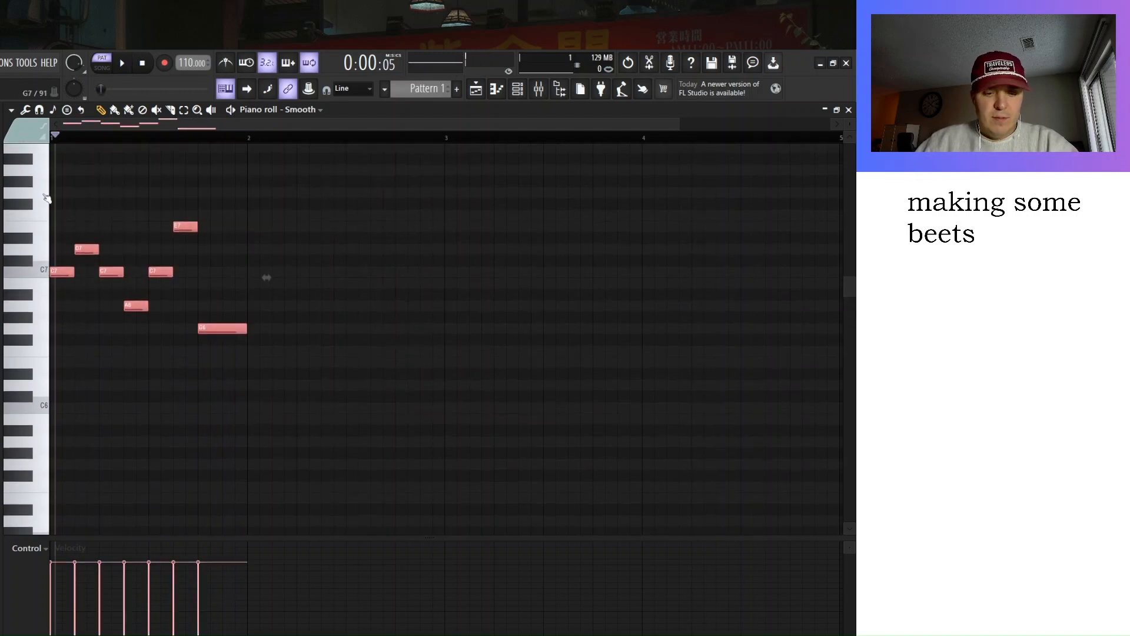
key(ctrl+b)
click(313, 252)
right_click(326, 253)
scroll(412, 323, down, 2)
drag(398, 356, 60, 197)
key(ctrl+b)
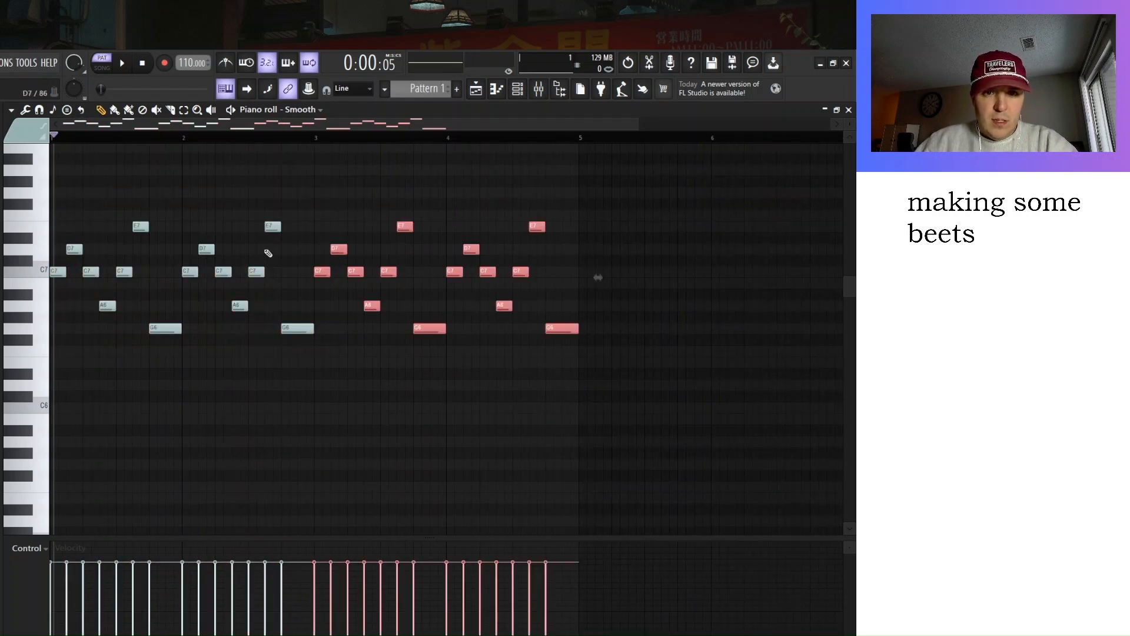
click(269, 306)
right_click(271, 307)
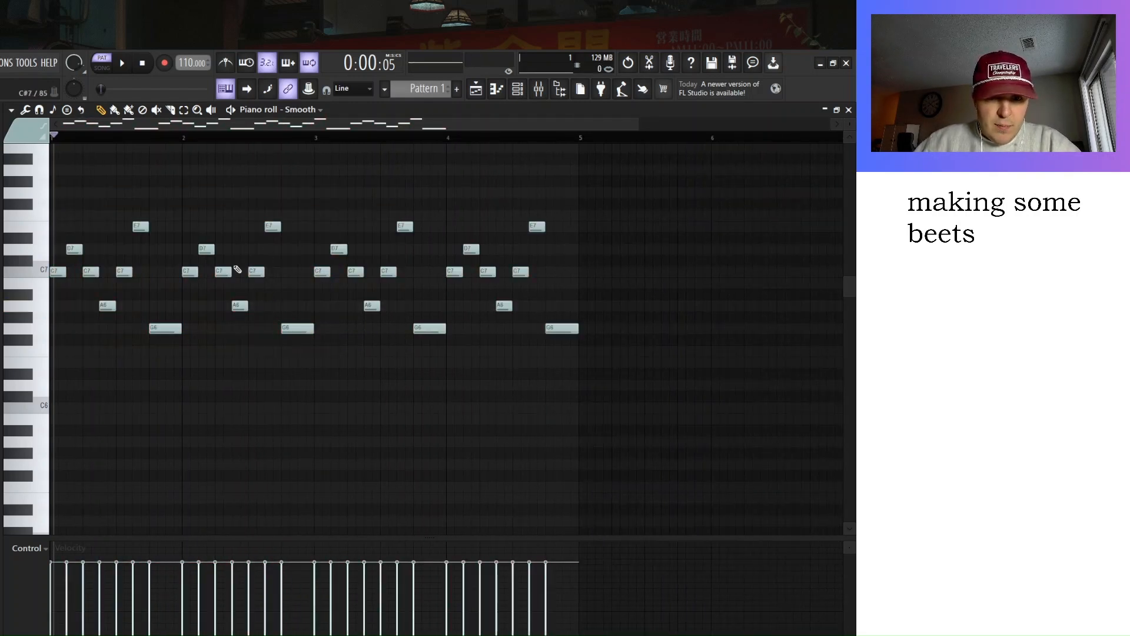
Lower the D7 note in bar 2 to B6 and play the melody back.
drag(207, 251, 211, 284)
key(space)
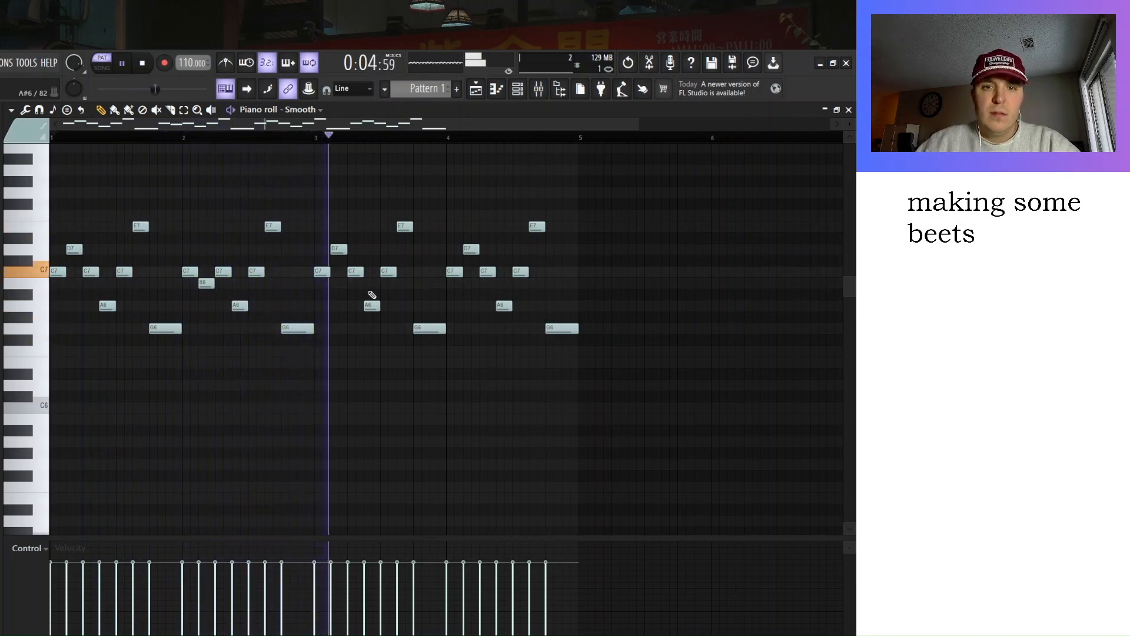
key(space)
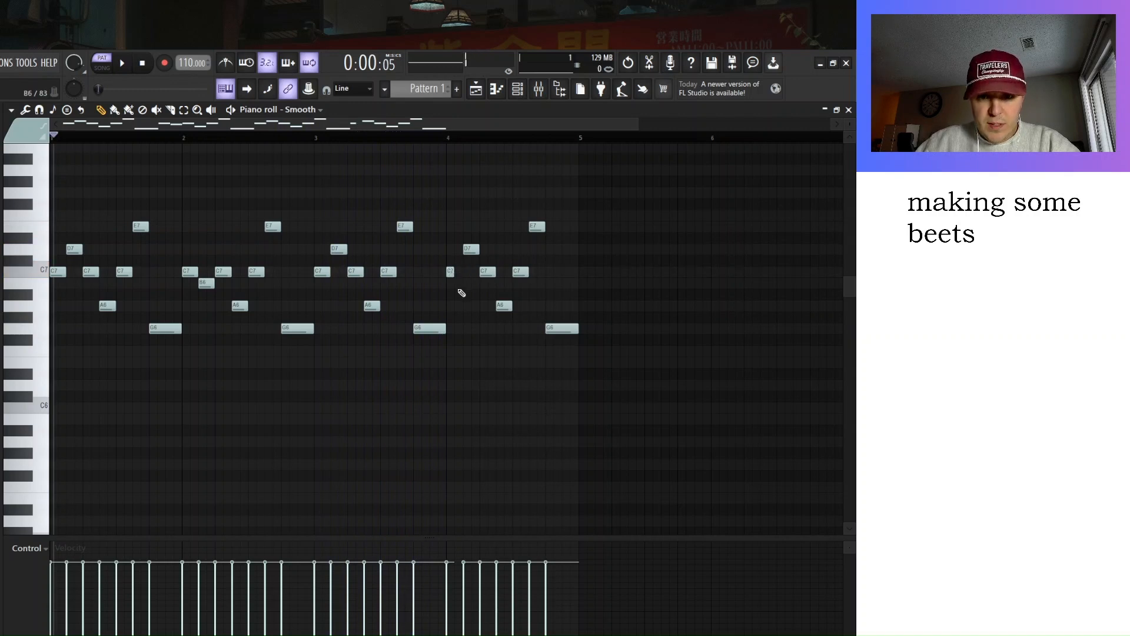
Halve the first C7 note of bar 4, add a short A6 right after it, and start playback.
click(459, 306)
key(space)
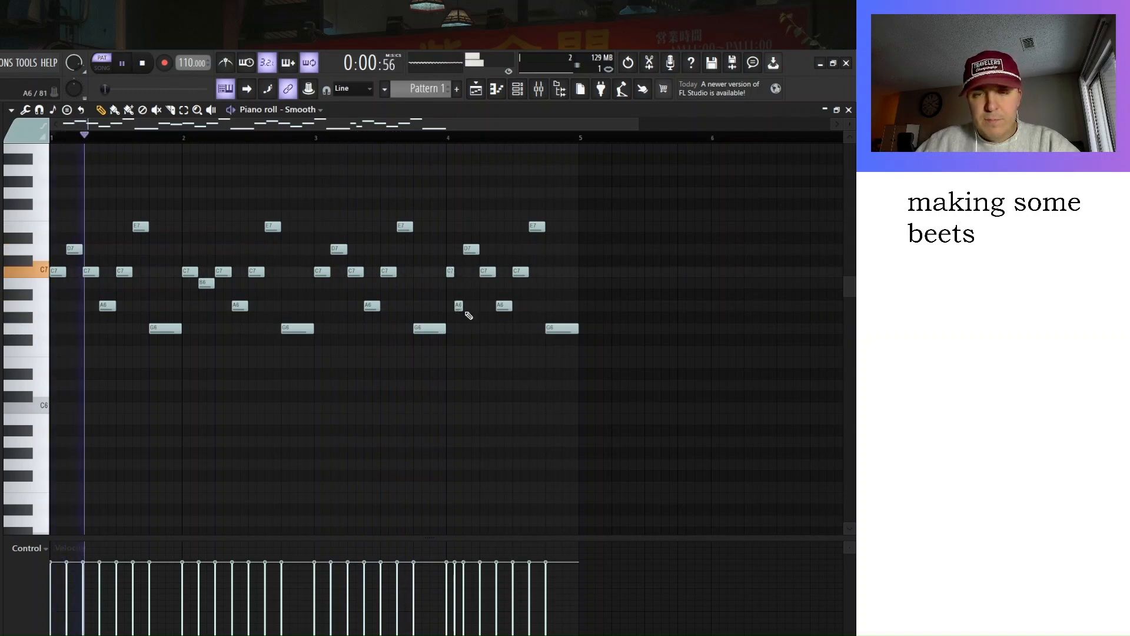
Add a second Sytrus channel to the channel rack and load its Deep preset.
click(538, 91)
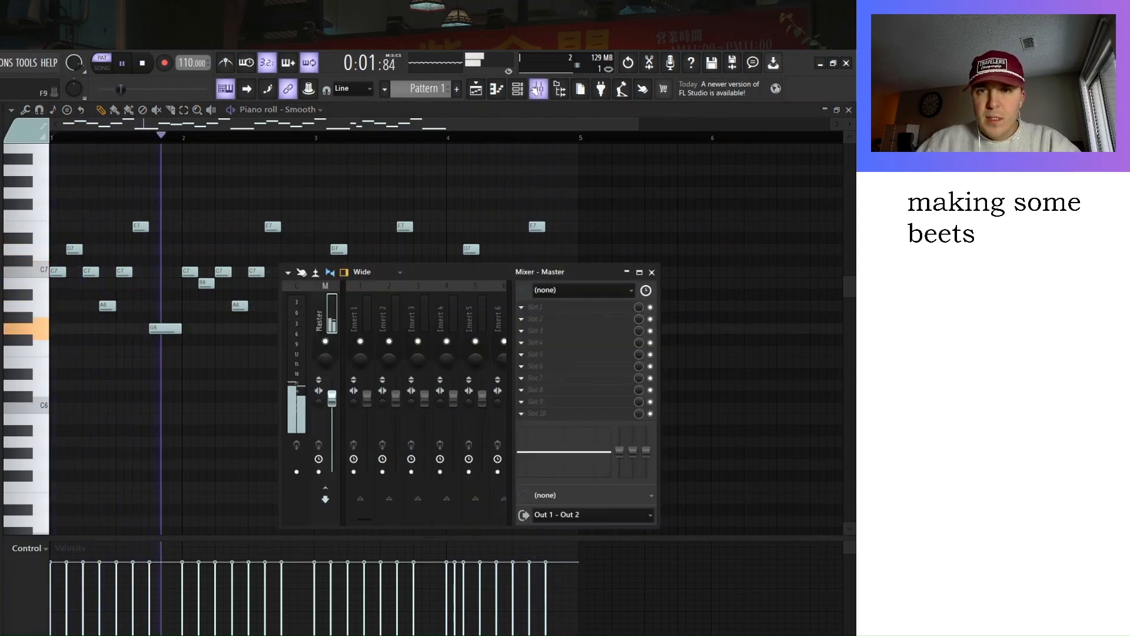
click(536, 89)
click(517, 88)
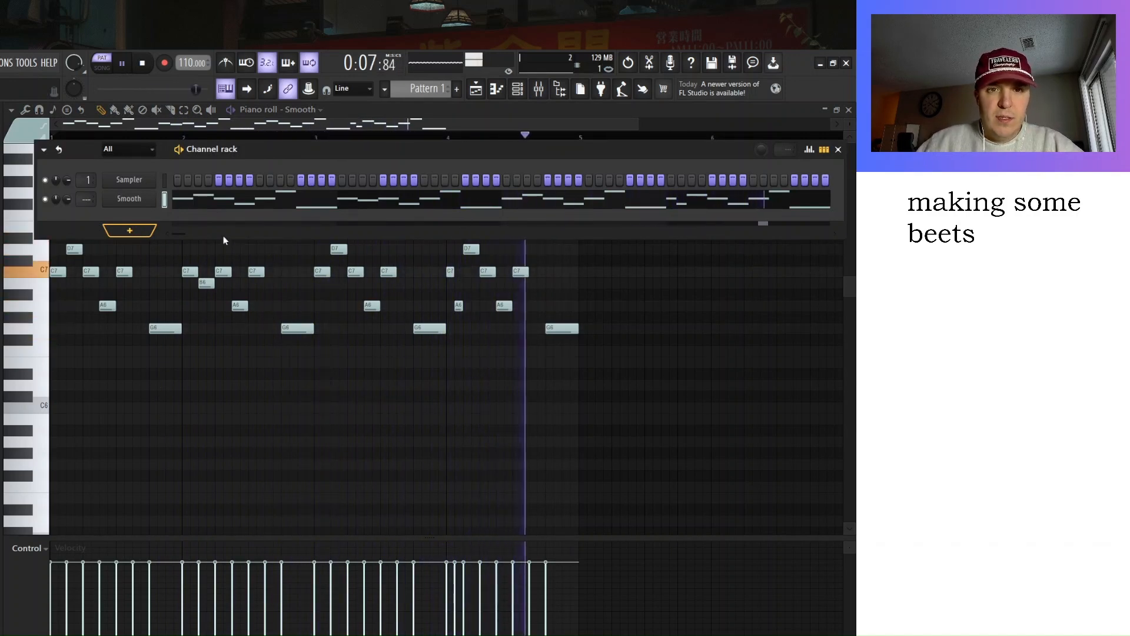
drag(246, 158, 246, 154)
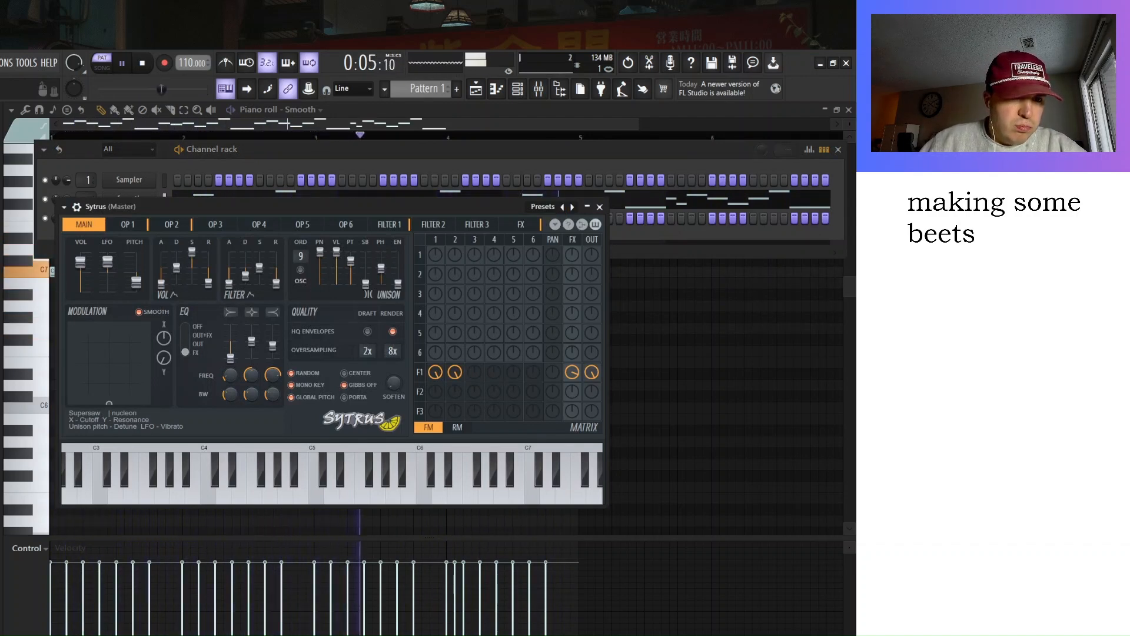
click(572, 206)
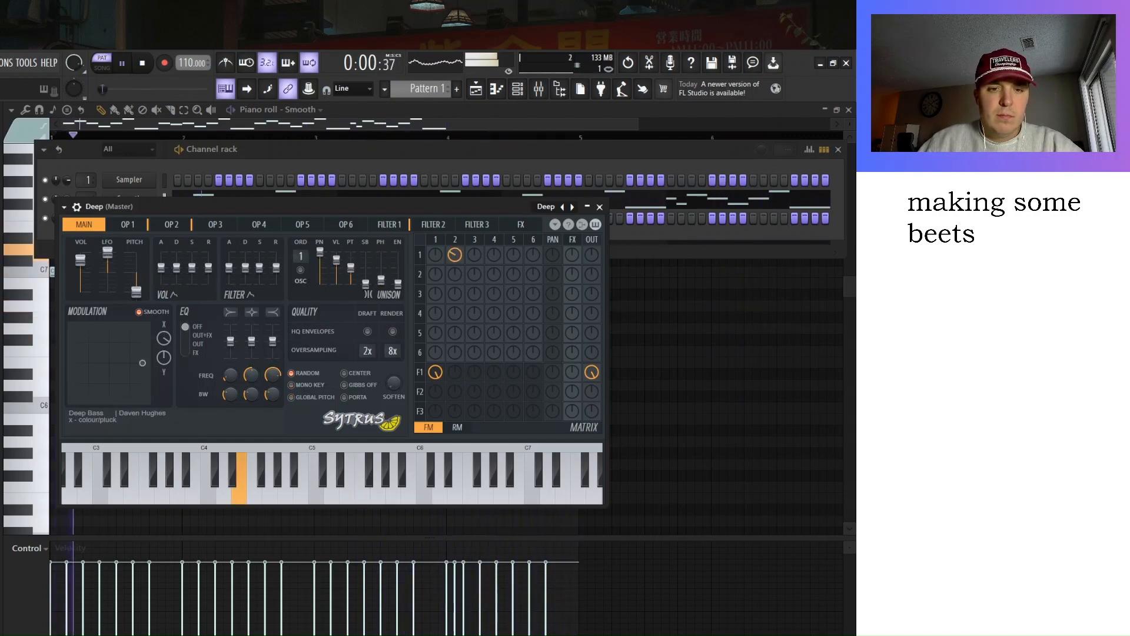
key(Escape)
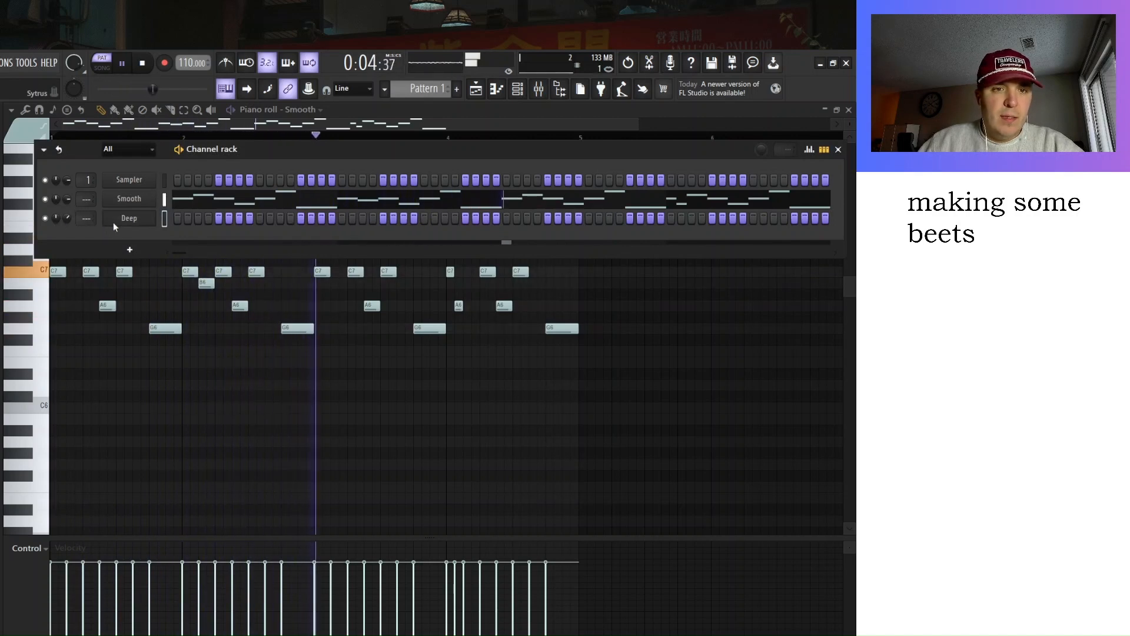
Draw a C7 note across the first three beats of bar 1 in the Deep channel's piano roll.
key(F7)
click(59, 271)
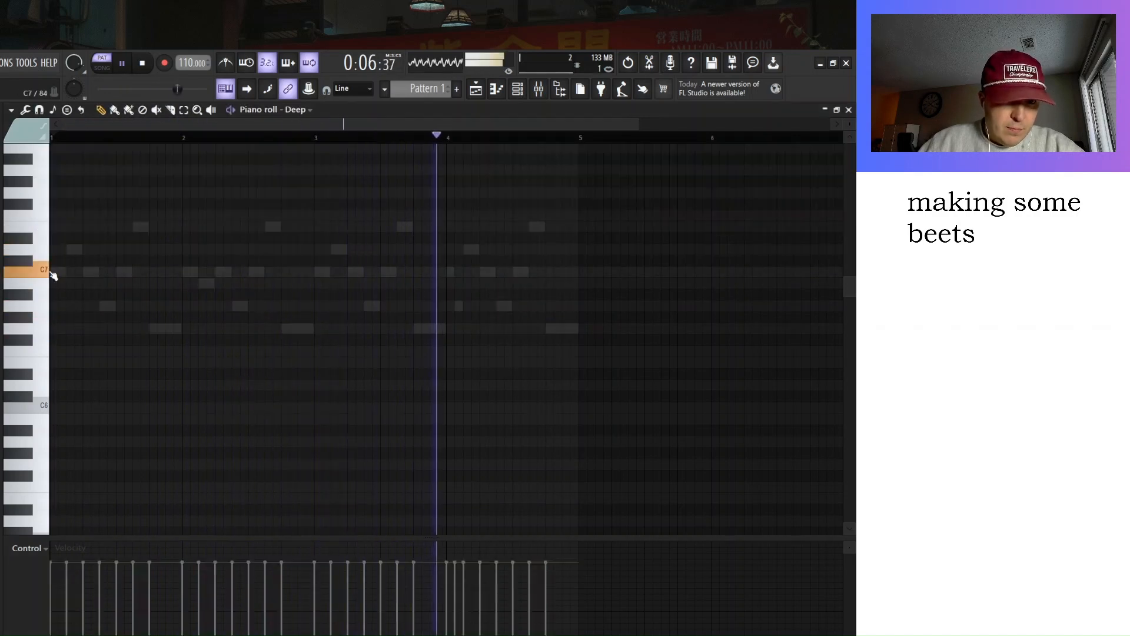
drag(66, 272, 150, 275)
key(space)
drag(174, 321, 112, 256)
key(ctrl+Down)
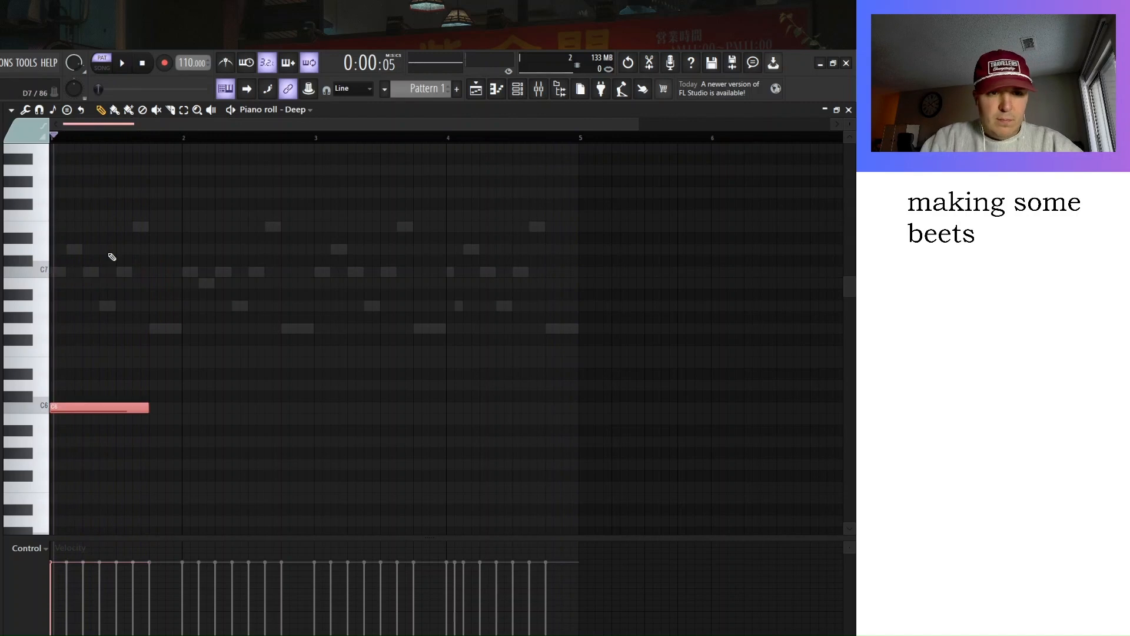
key(ctrl+Up)
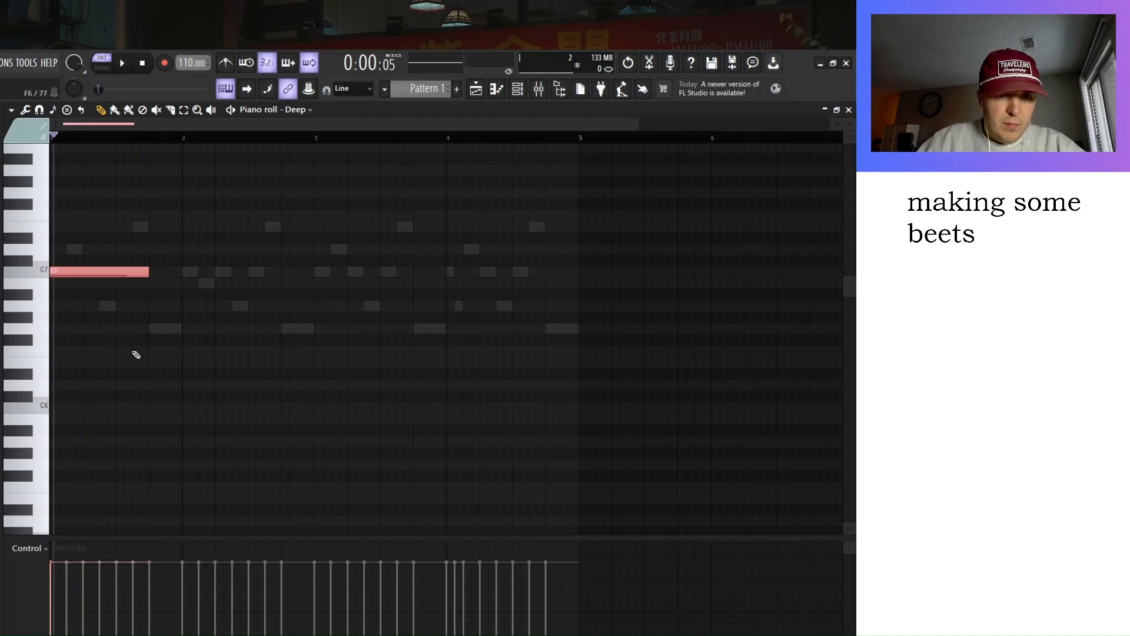
Add a G6 bass note on the last beat of bar 1 and a C7 note across the first three beats of bar 2.
click(152, 330)
drag(246, 328, 170, 317)
click(187, 272)
drag(209, 271, 283, 276)
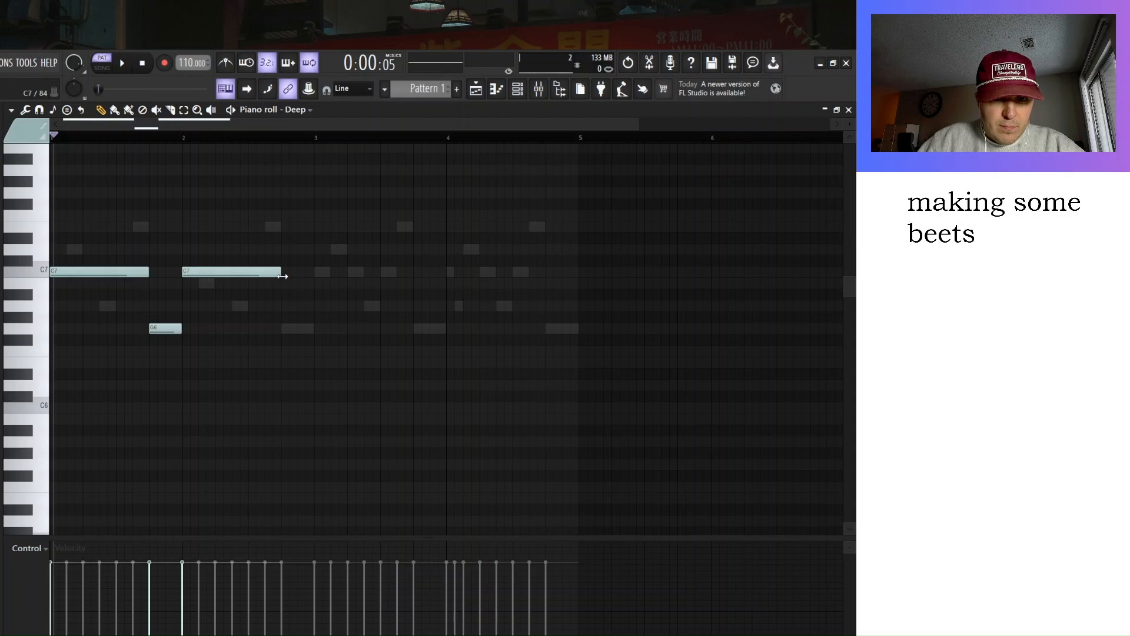
Add G6 notes on the last beats of bars 2 and 3, and fill bar 3 with a C7, a short A6 and another C7.
click(286, 328)
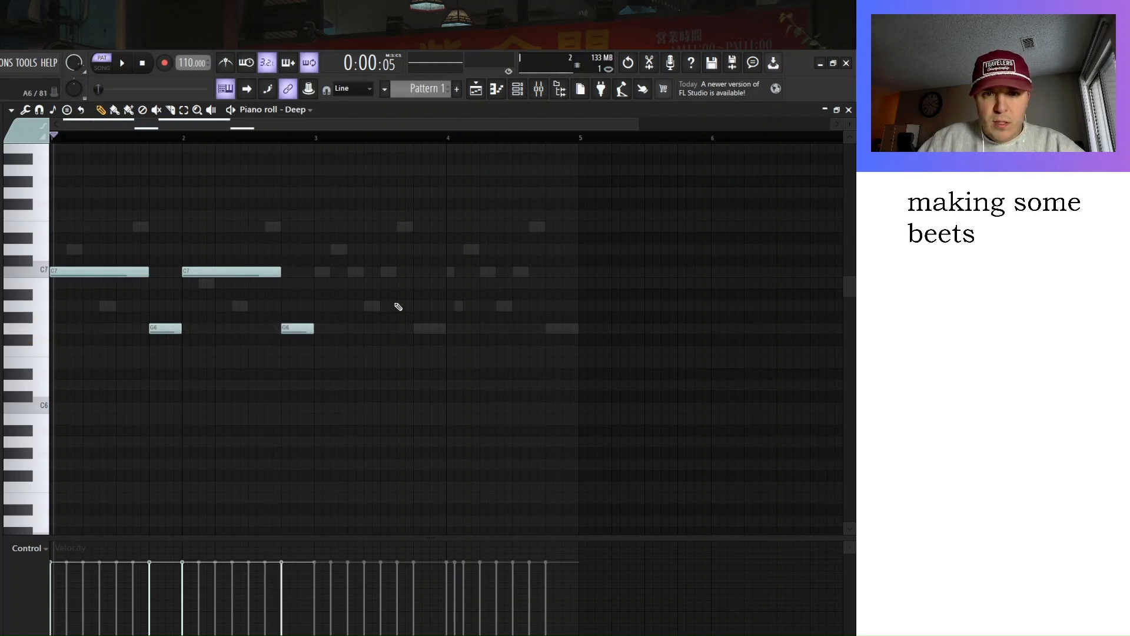
click(420, 328)
click(321, 272)
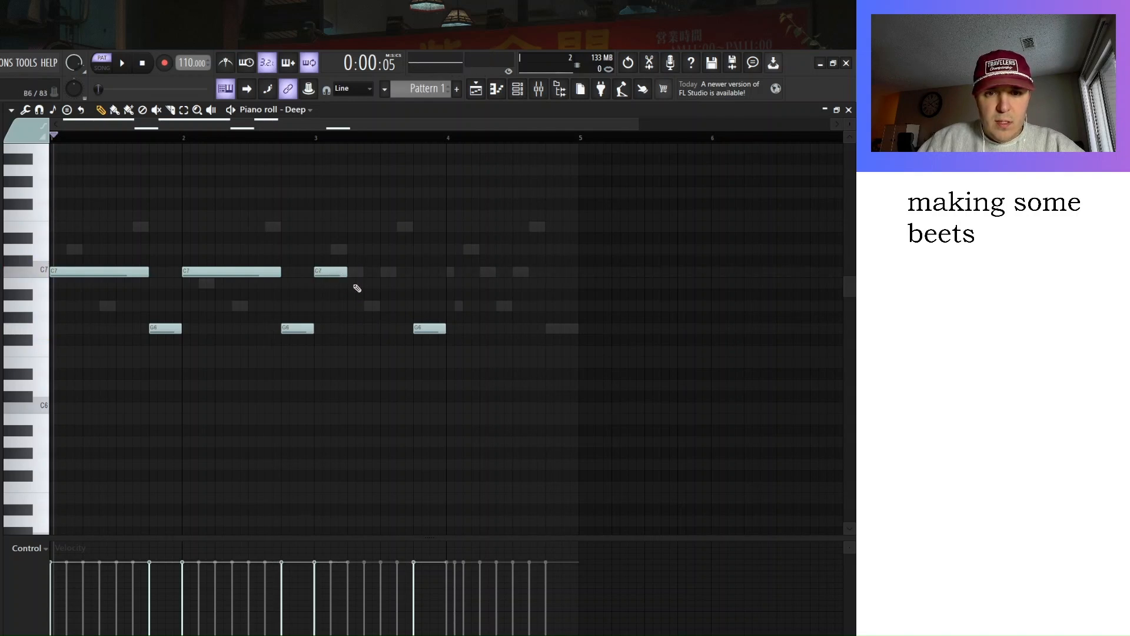
click(370, 305)
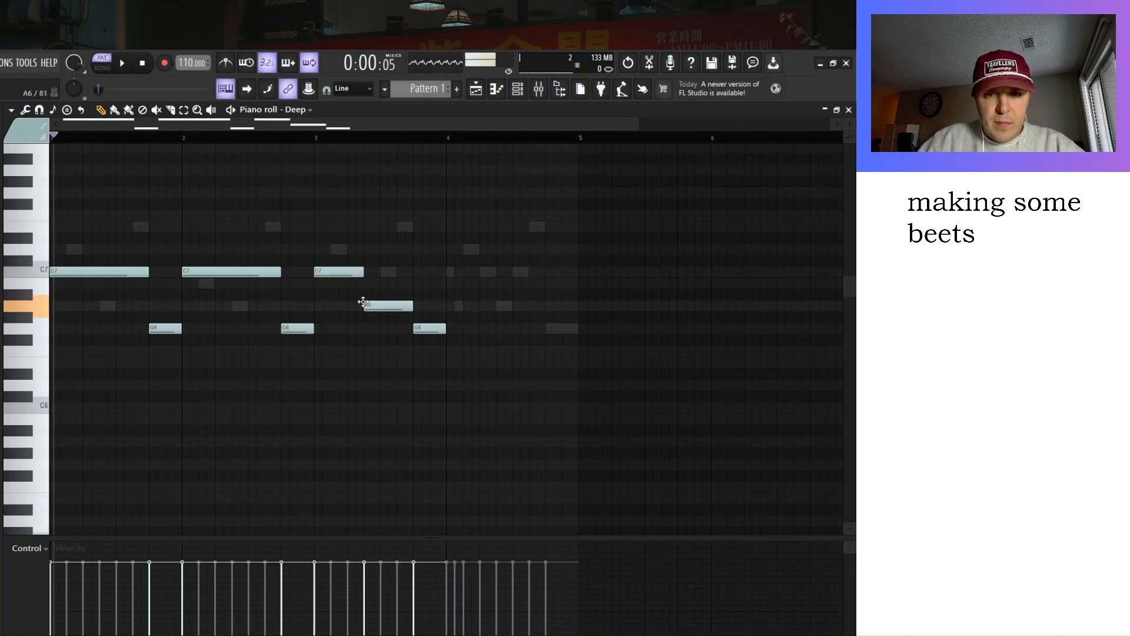
drag(417, 306, 407, 273)
click(385, 272)
Fill bar 4 with two one-beat C7 notes, a half-beat C7, a half-beat E7 and a closing one-beat G6.
click(450, 272)
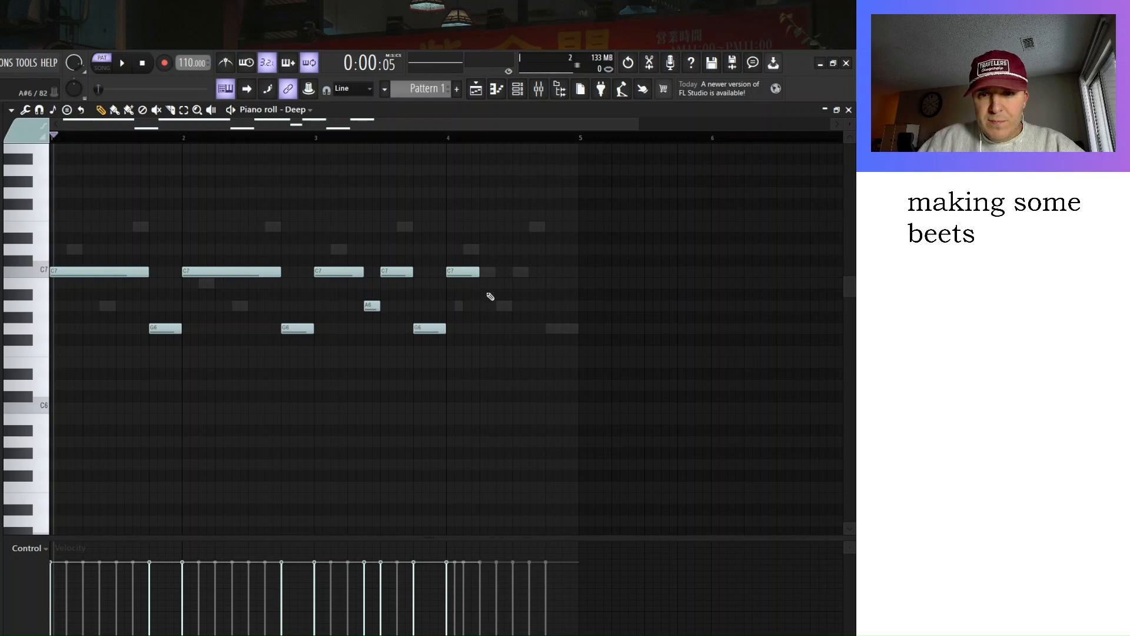
click(487, 272)
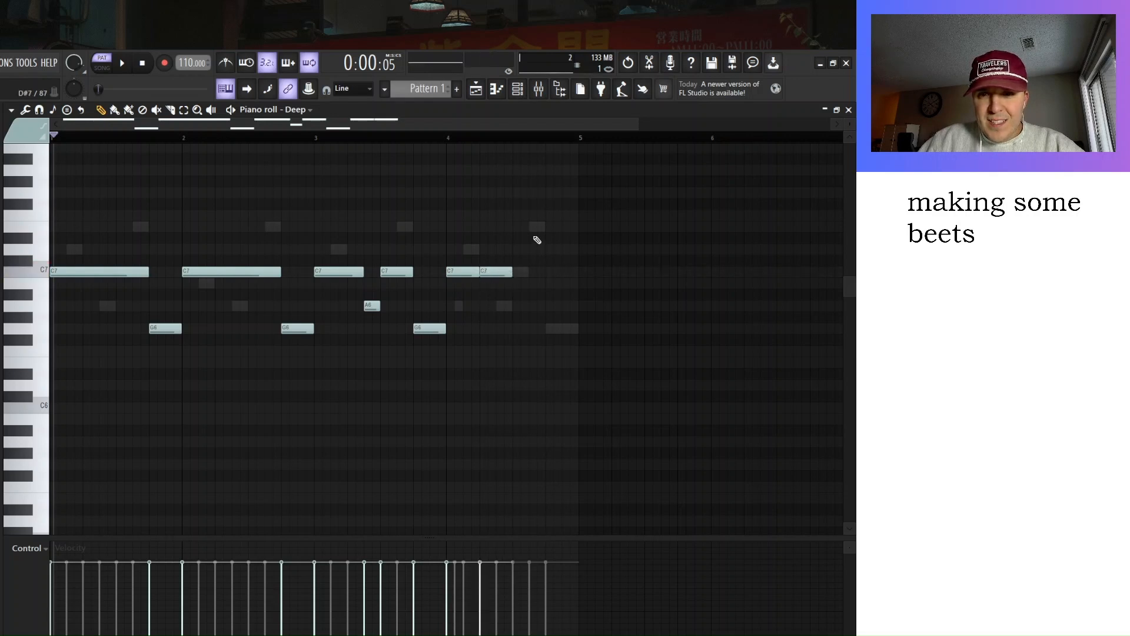
click(519, 263)
drag(520, 263, 525, 270)
click(532, 228)
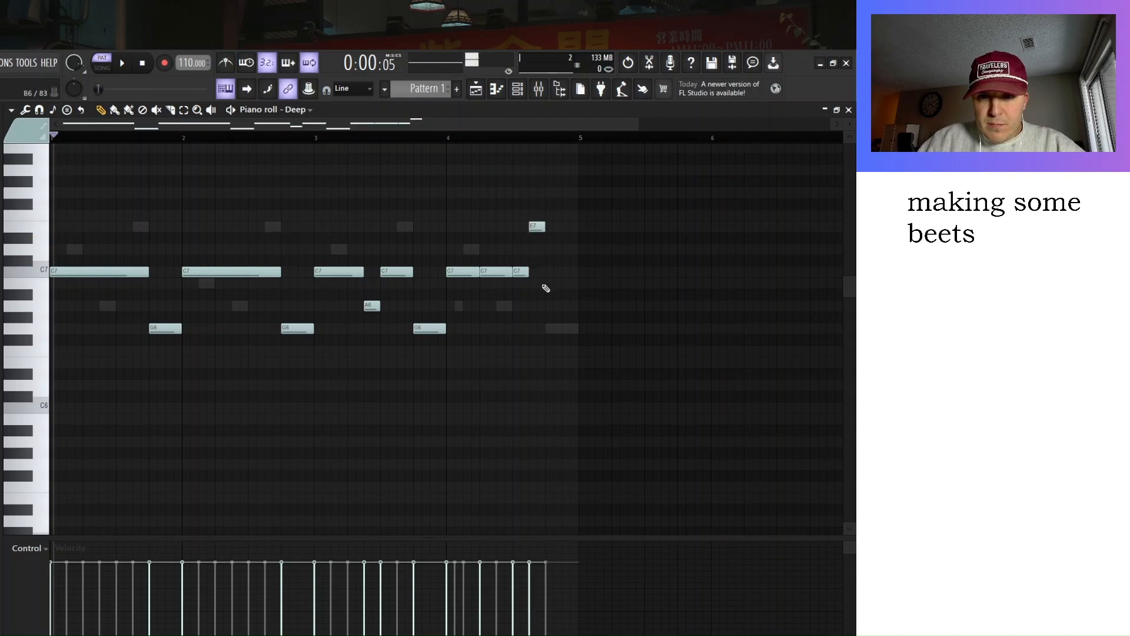
Select all notes of the Deep bass line, transpose them down three octaves and start playback.
drag(579, 355, 84, 156)
key(ctrl+Down)
key(ctrl+Down)
key(space)
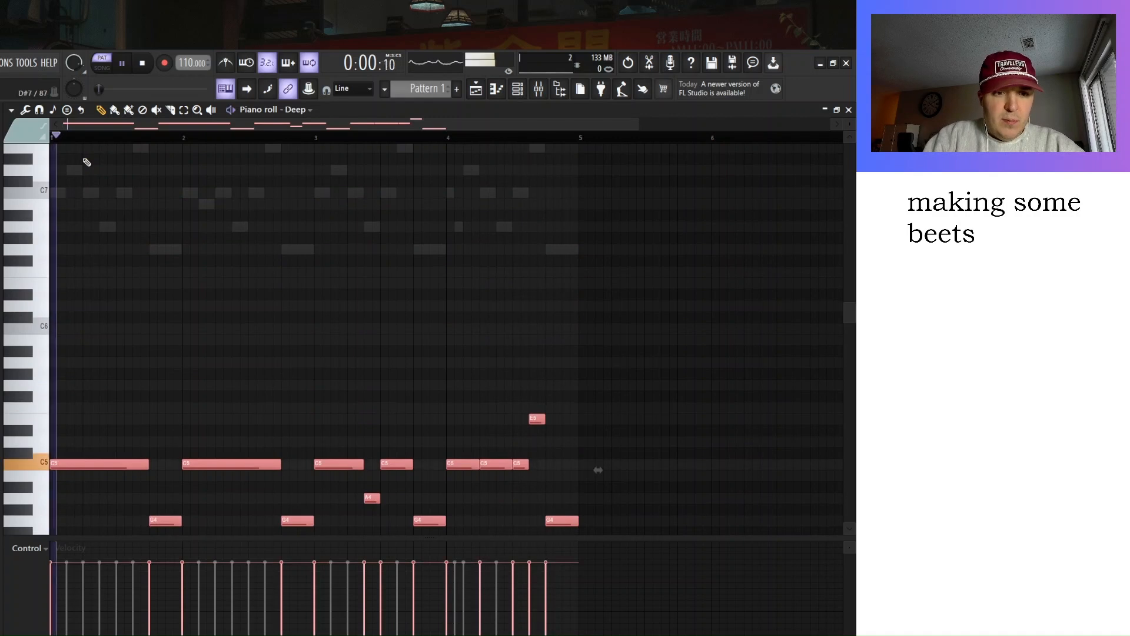
key(ctrl+Down)
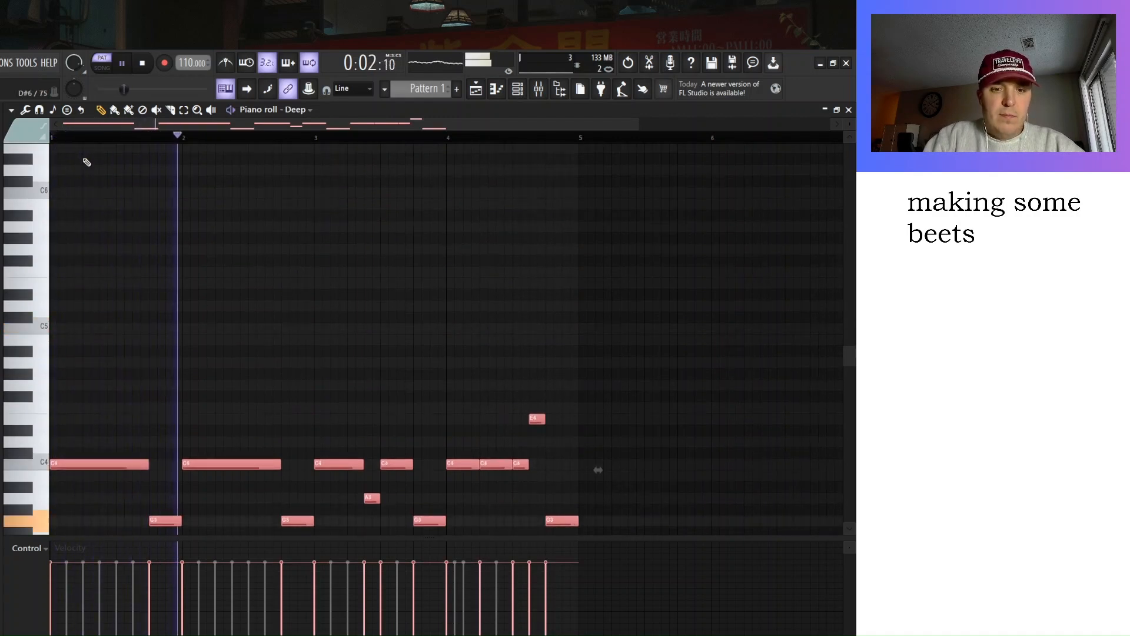
Add a third Sytrus channel to the channel rack and load its Voices preset.
click(517, 88)
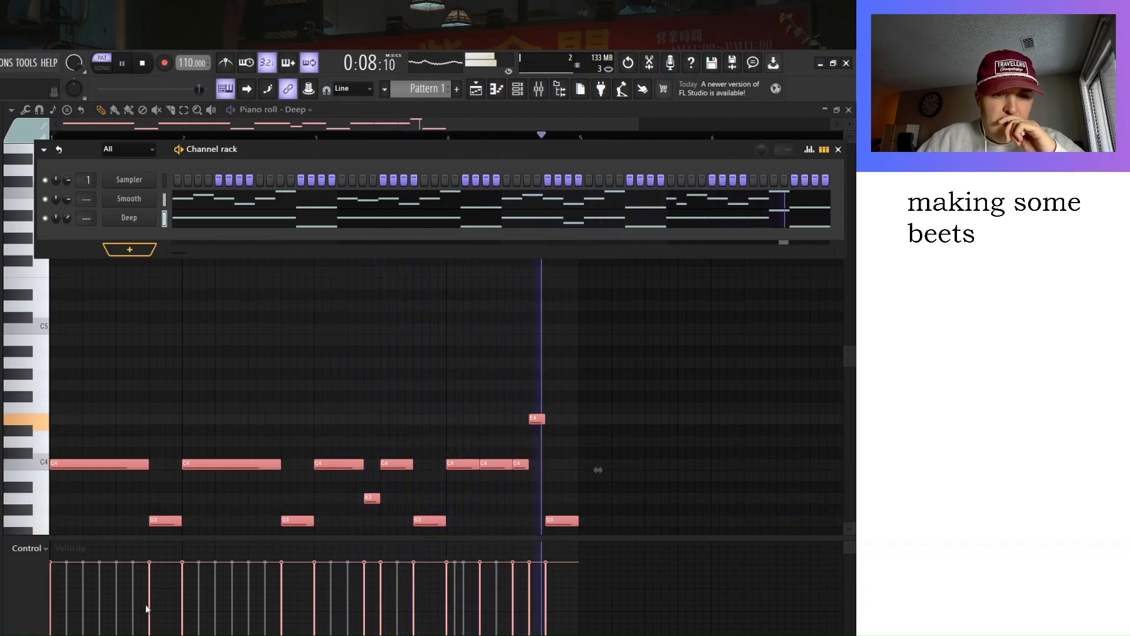
click(248, 155)
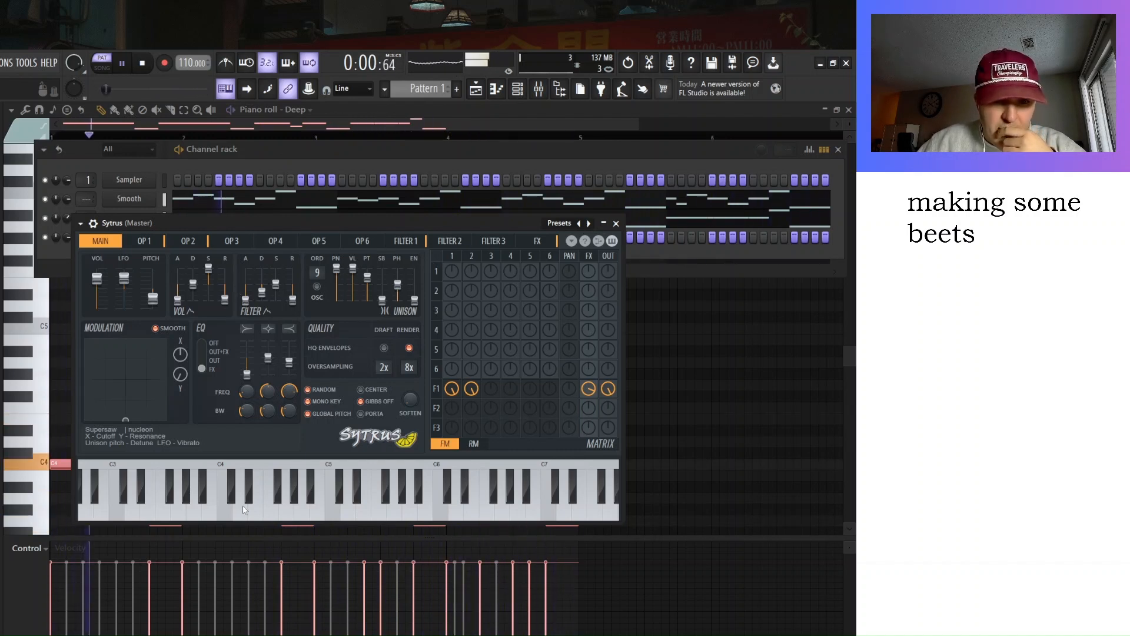
click(229, 580)
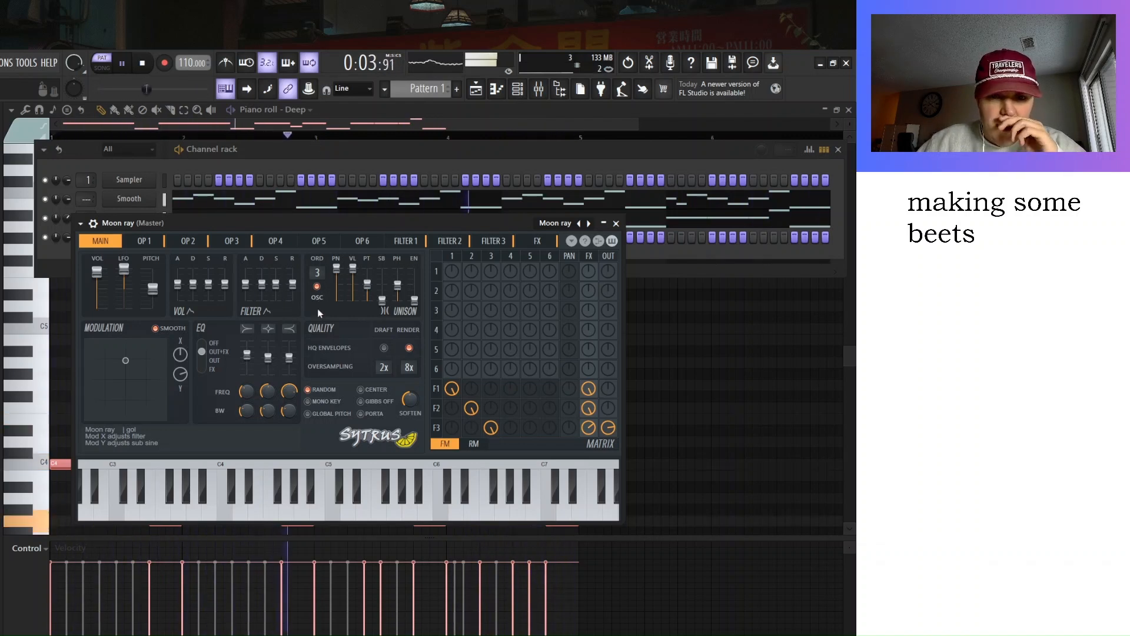
key(Right)
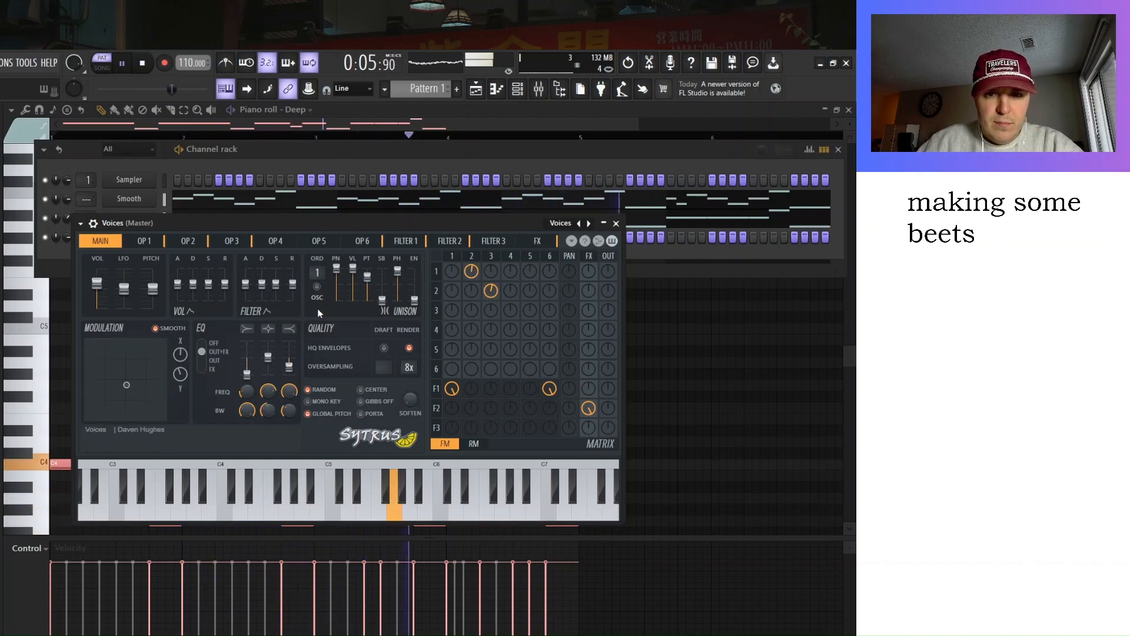
click(141, 239)
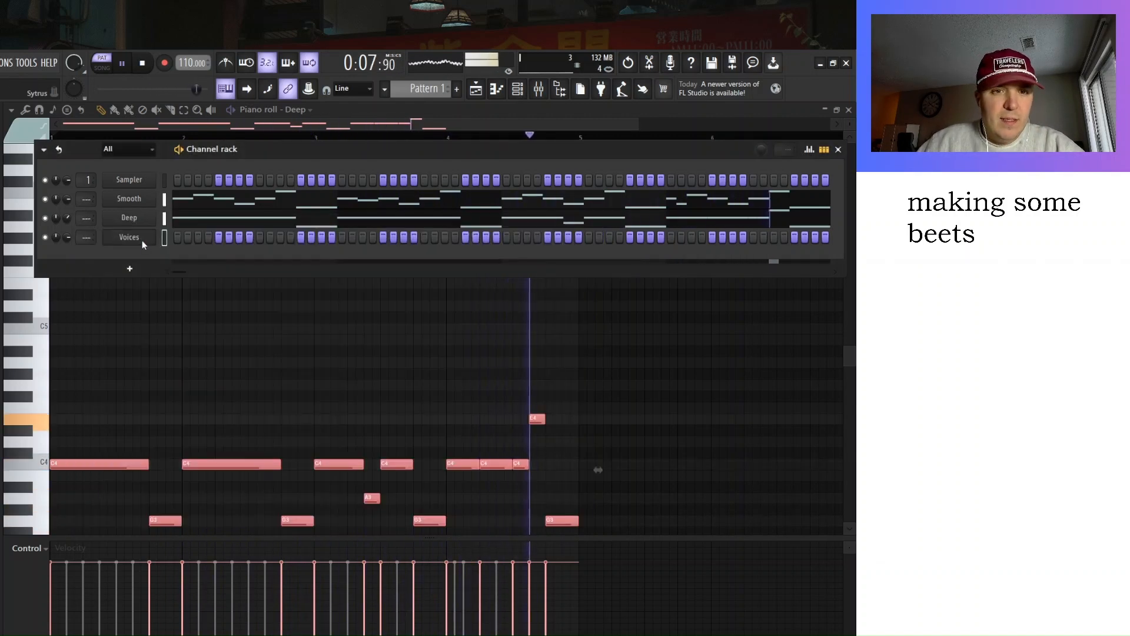
Draw a one-bar C6 note across bar 1 and a one-bar A6 note from beat 3 of bar 3 in the Voices piano roll.
key(F7)
scroll(100, 353, down, 2)
scroll(83, 318, up, 3)
click(61, 260)
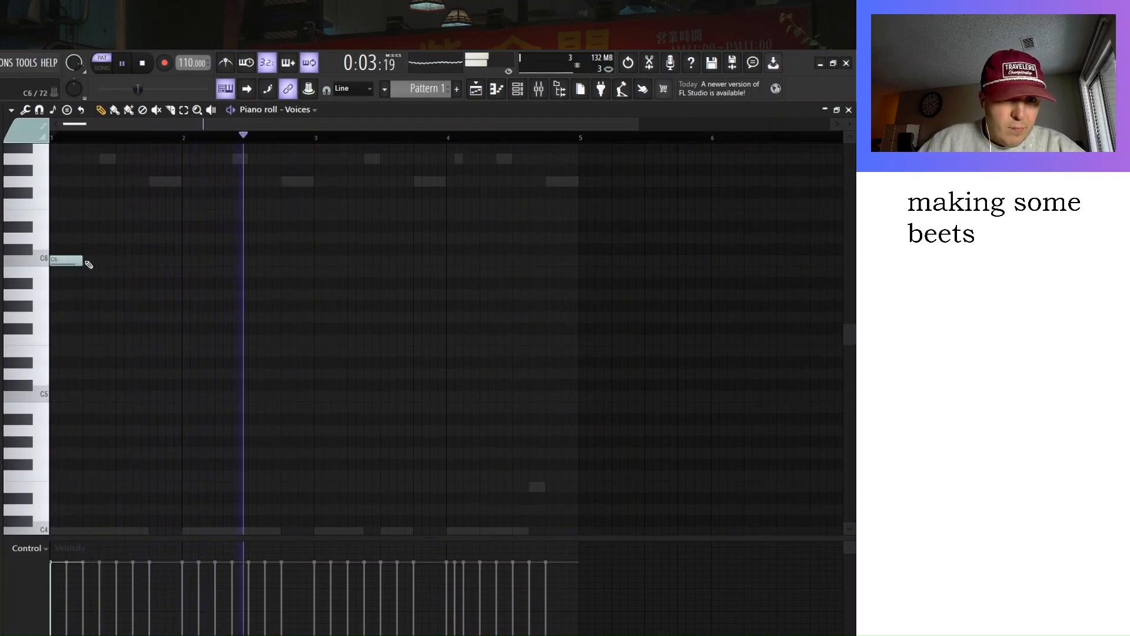
drag(88, 263, 177, 262)
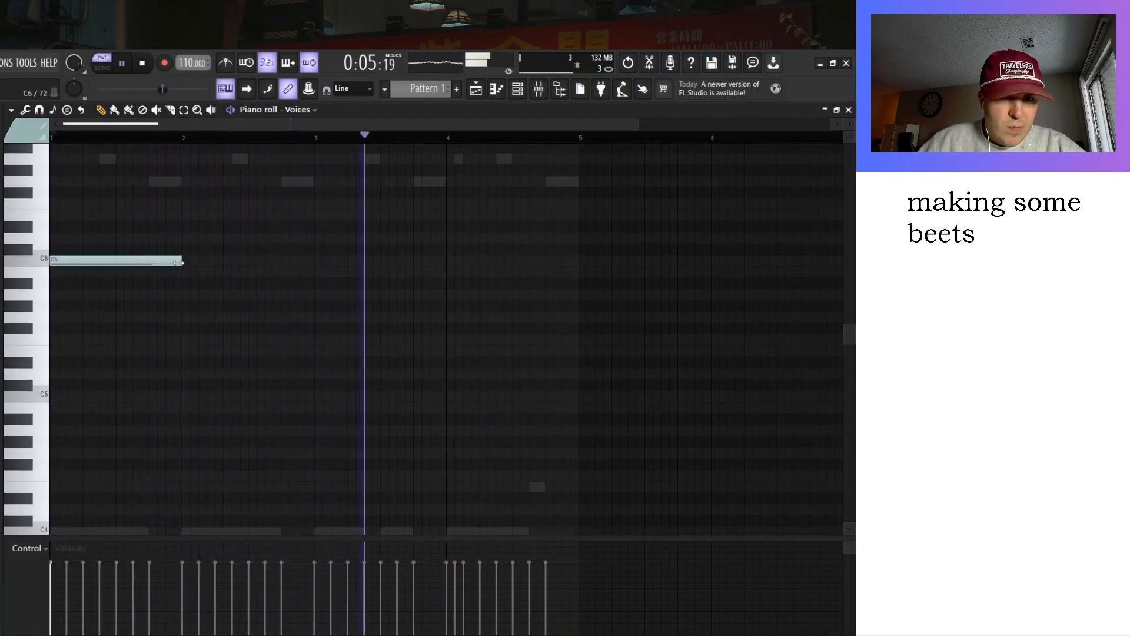
scroll(182, 263, up, 2)
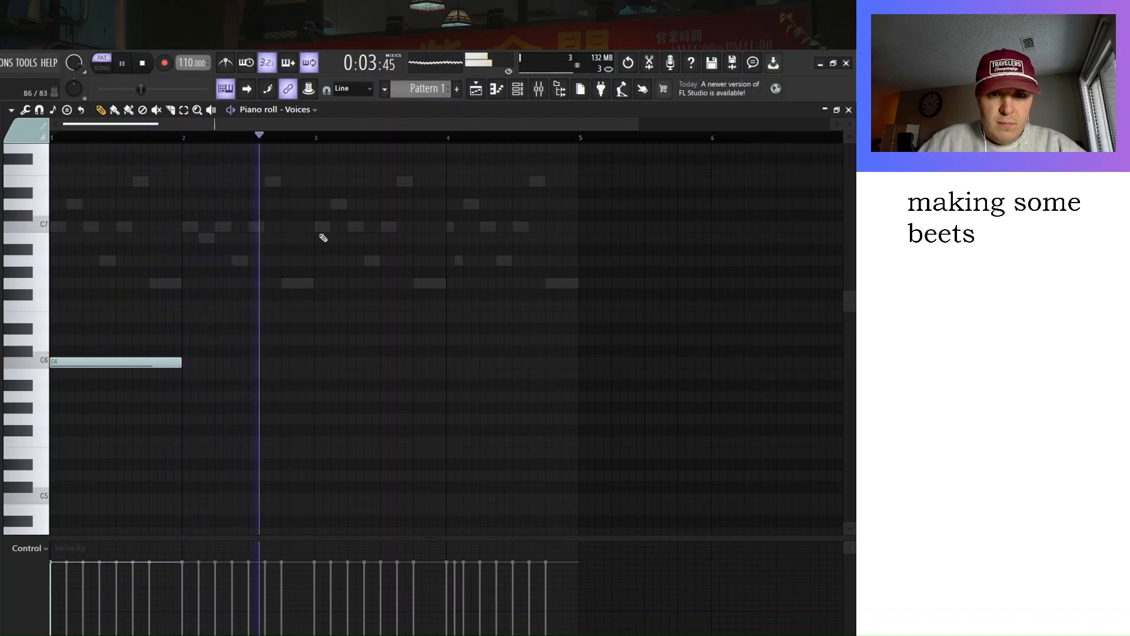
click(384, 261)
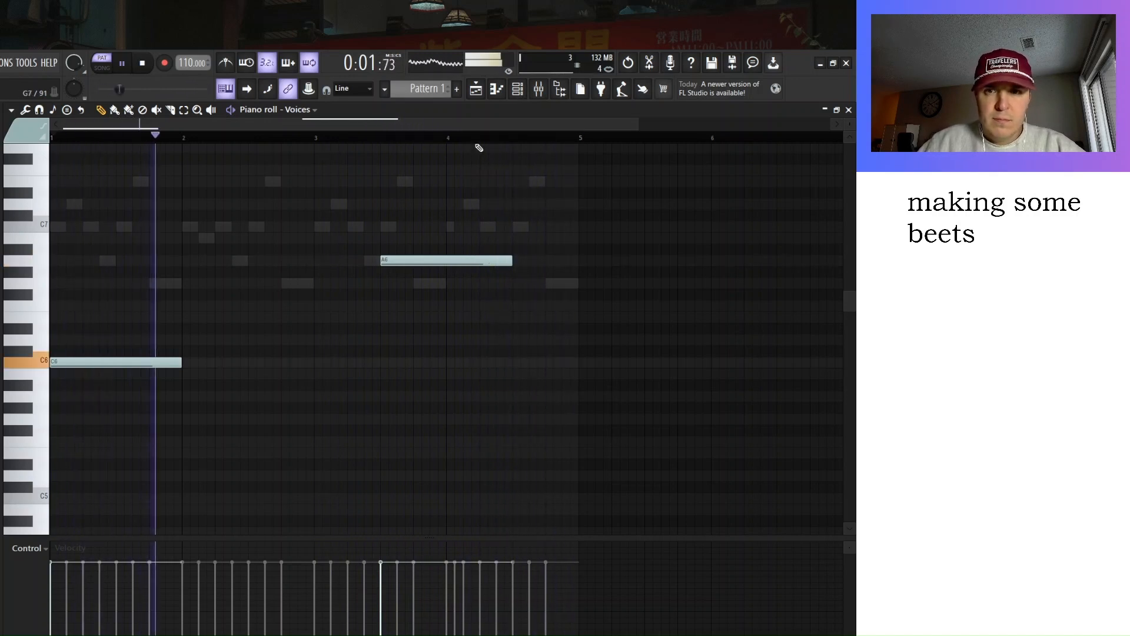
Add the "snare - astros" sample as a channel and place a hit on every eighth step, starting at step 5.
click(516, 93)
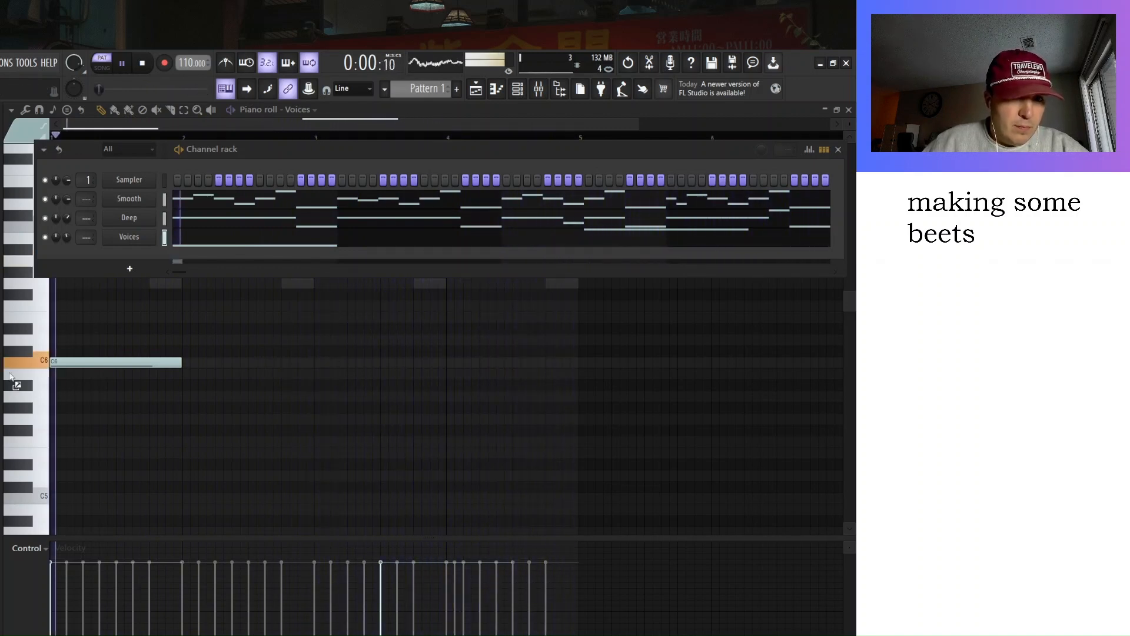
drag(117, 258, 253, 278)
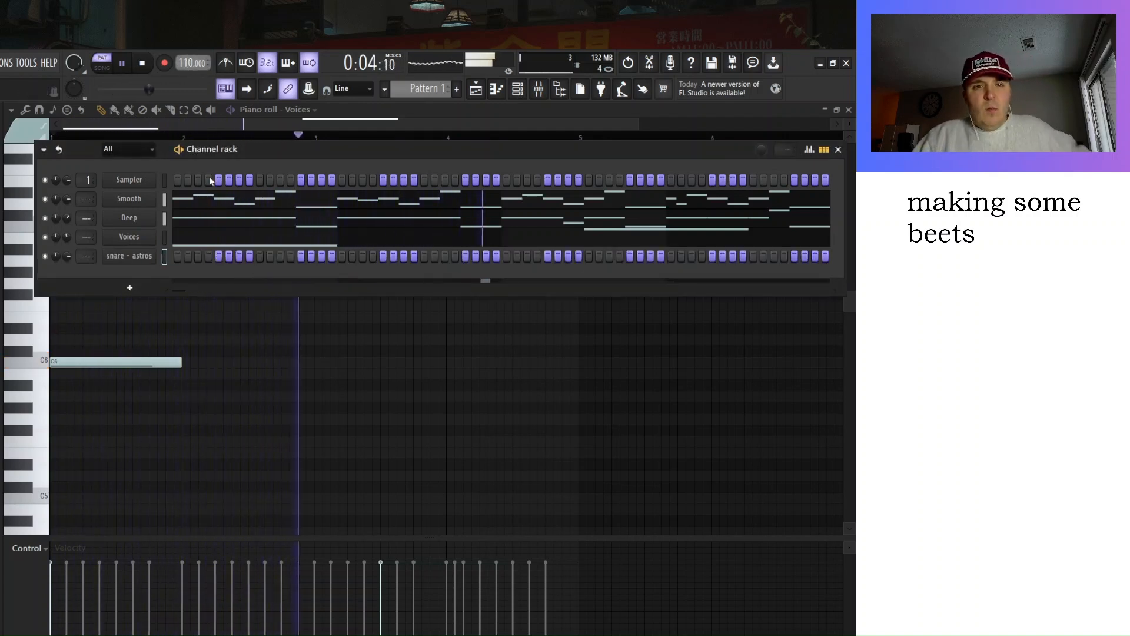
click(217, 257)
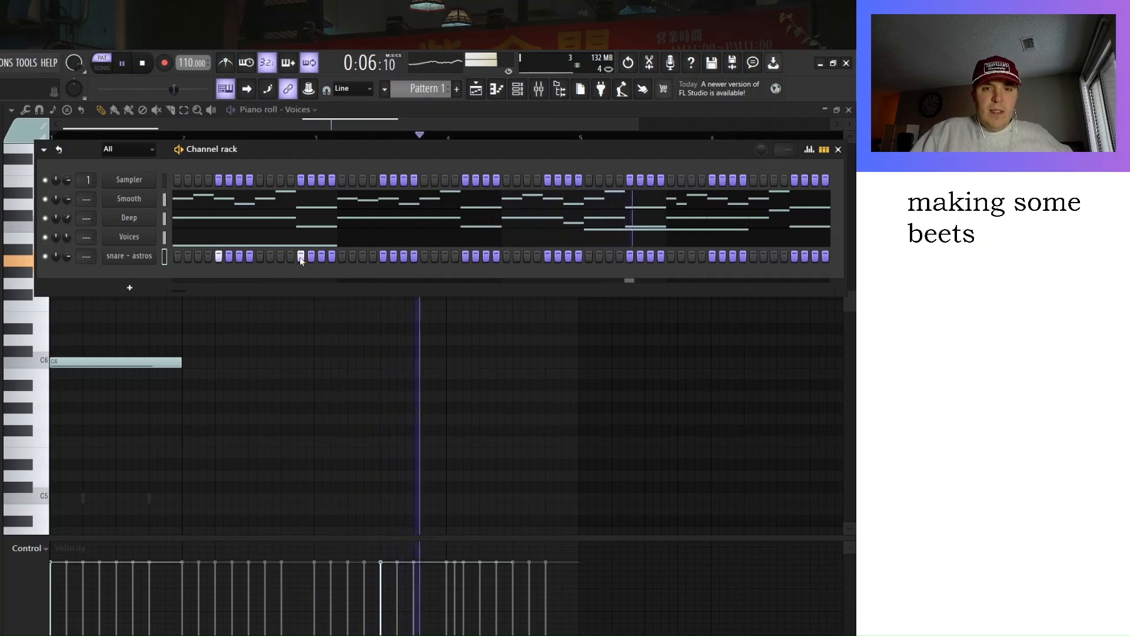
click(552, 257)
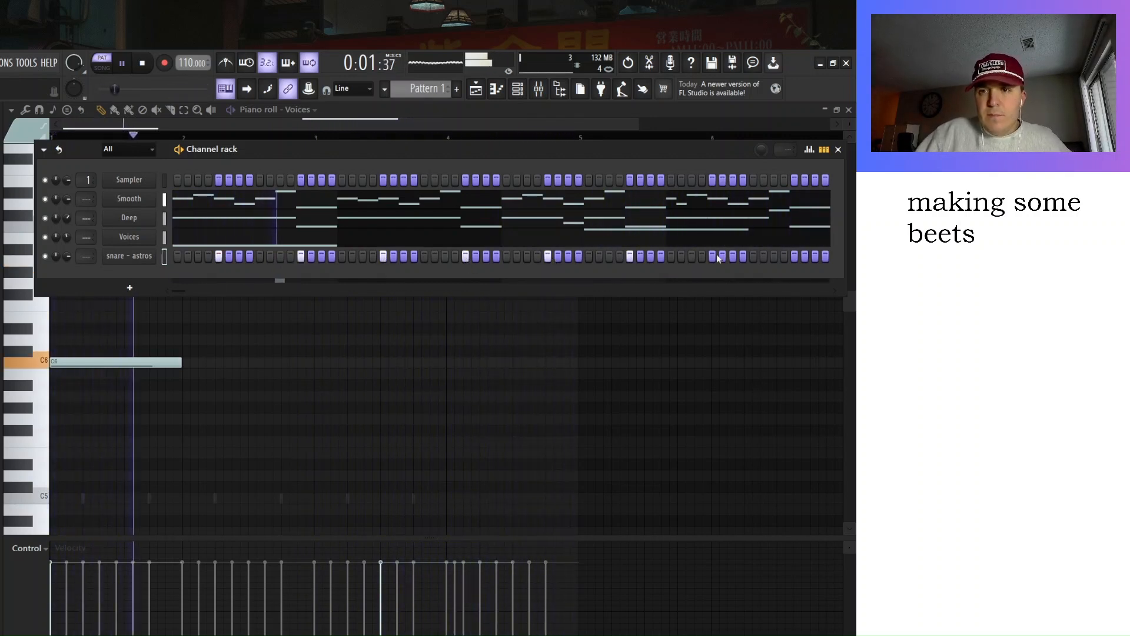
click(795, 256)
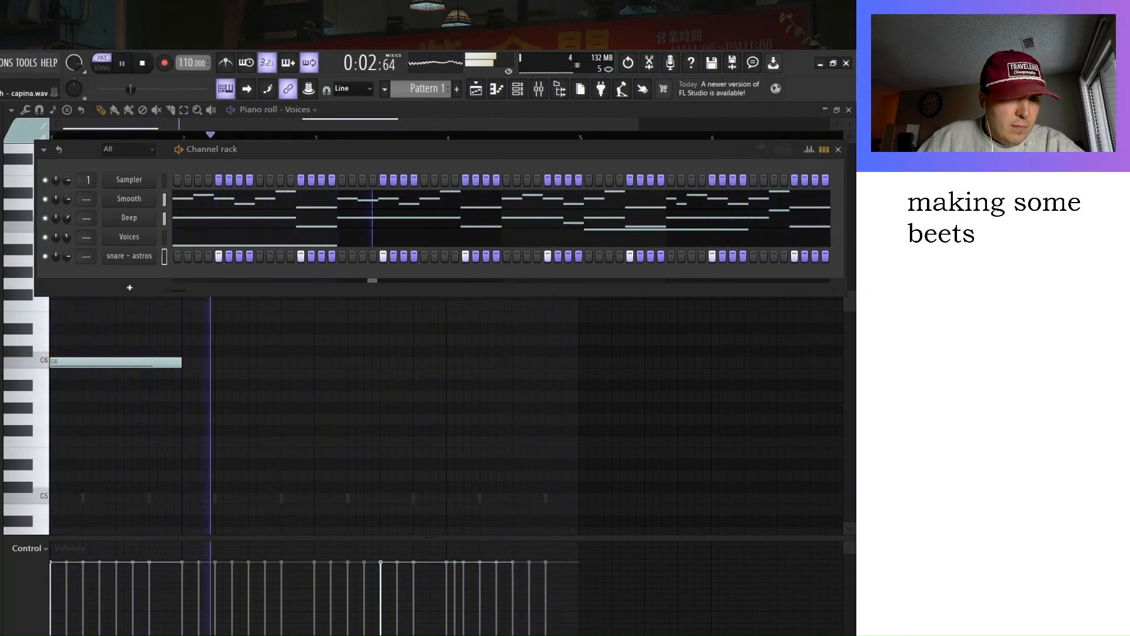
Add a one-bar E6 note just before bar 3 in Voices, and a "closed hh - gas" channel with hits on every second step.
drag(176, 285, 143, 270)
click(305, 320)
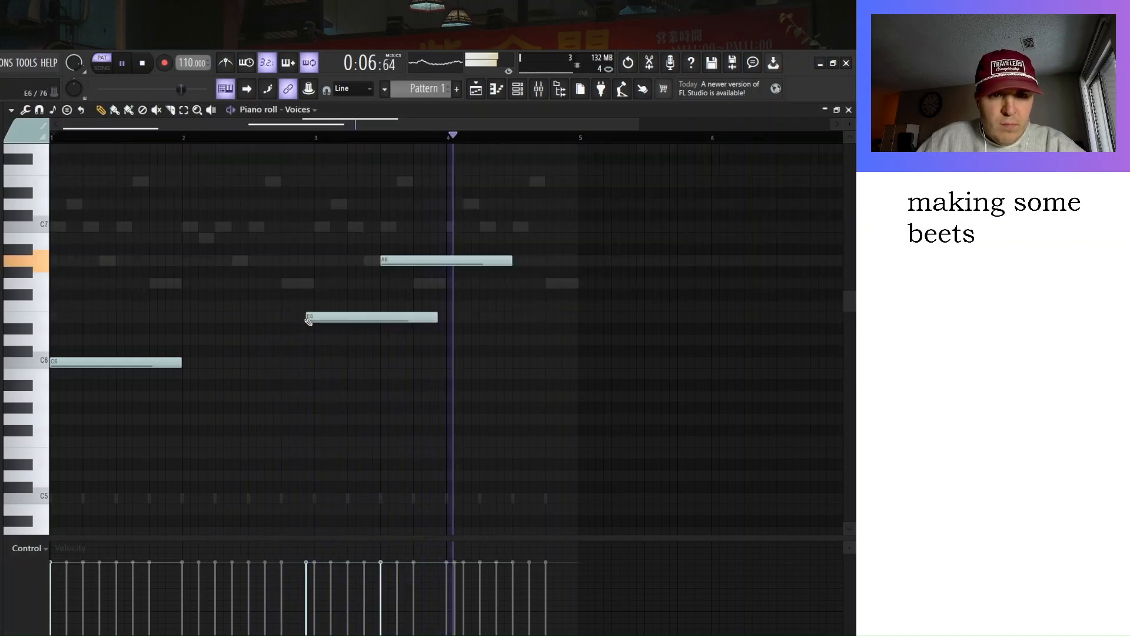
click(539, 89)
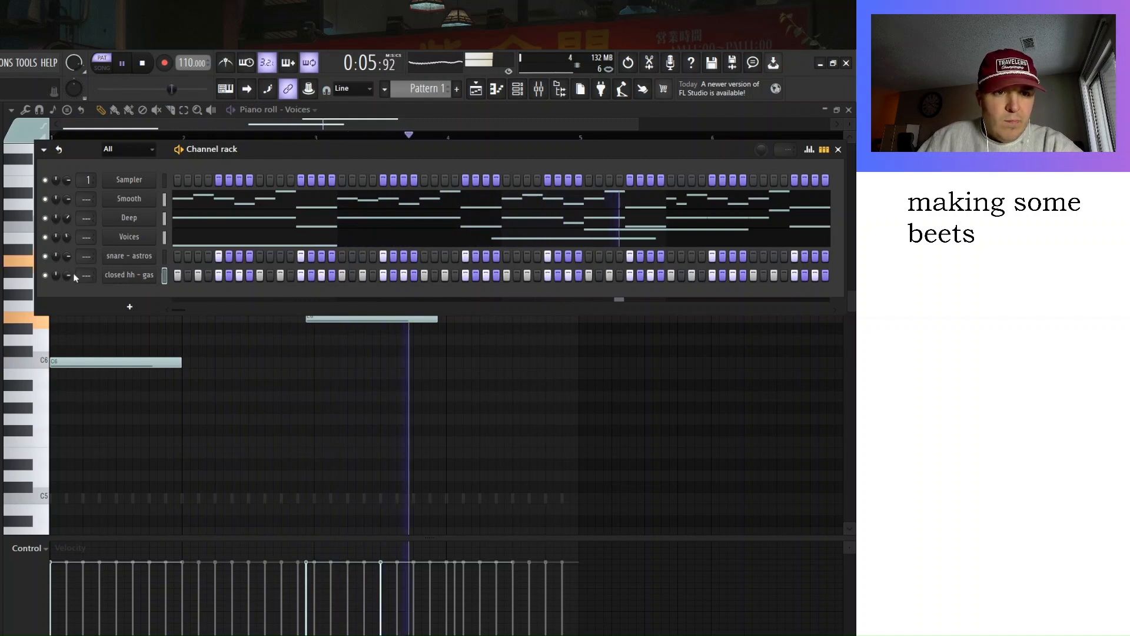
Lower the velocity of every other closed hi-hat hit to about 40–54% across the whole pattern.
key(g)
click(199, 355)
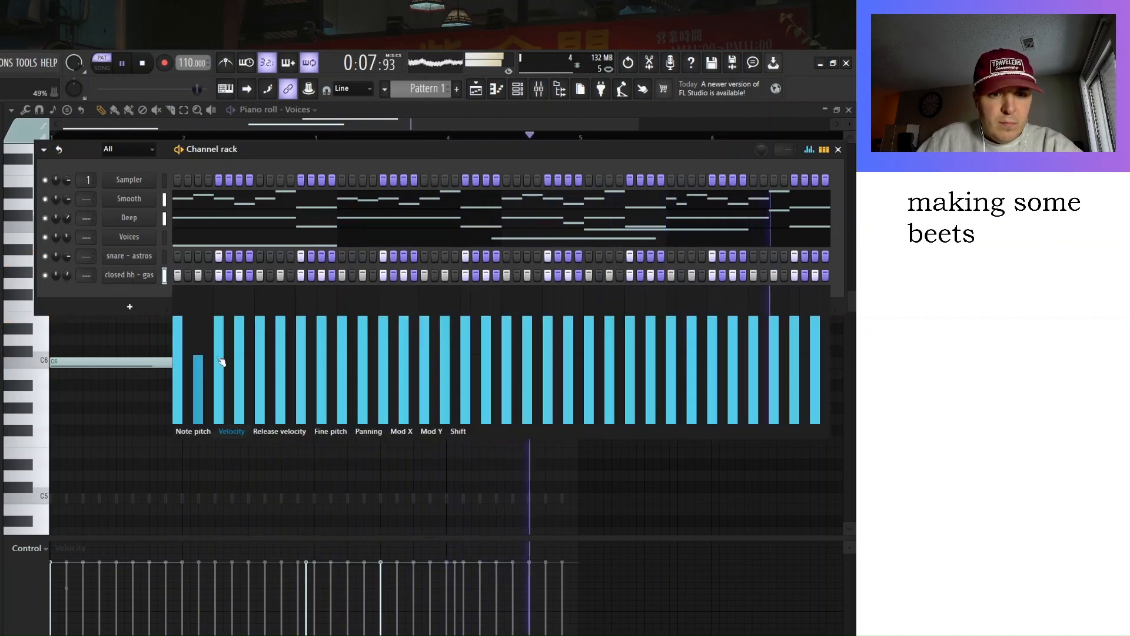
click(242, 359)
click(280, 362)
click(321, 357)
click(363, 351)
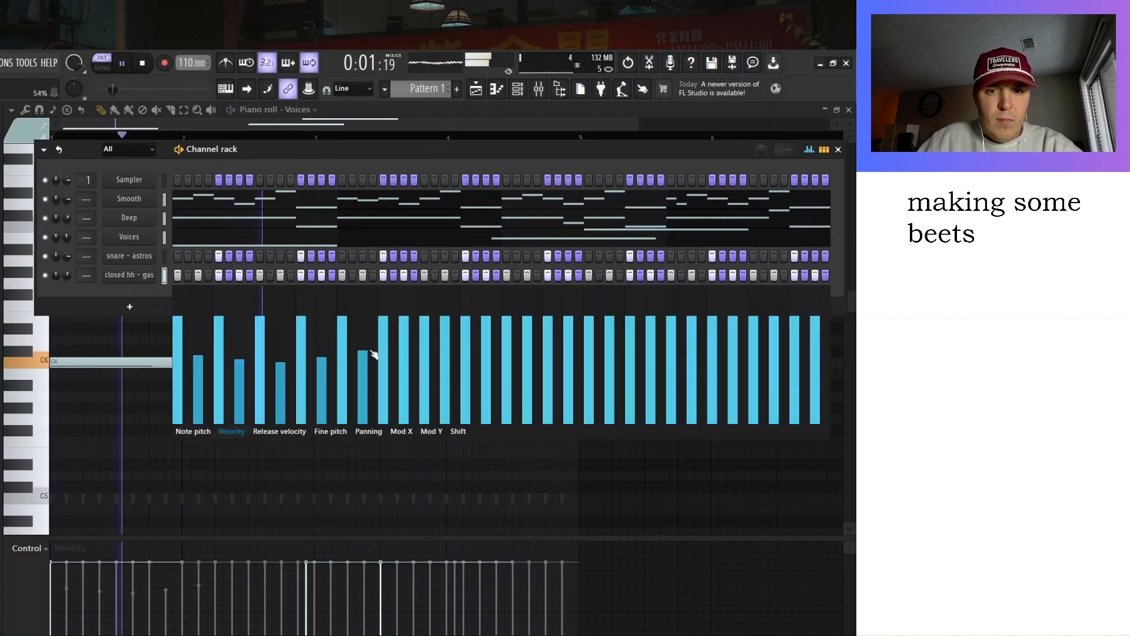
click(404, 359)
click(445, 369)
click(487, 362)
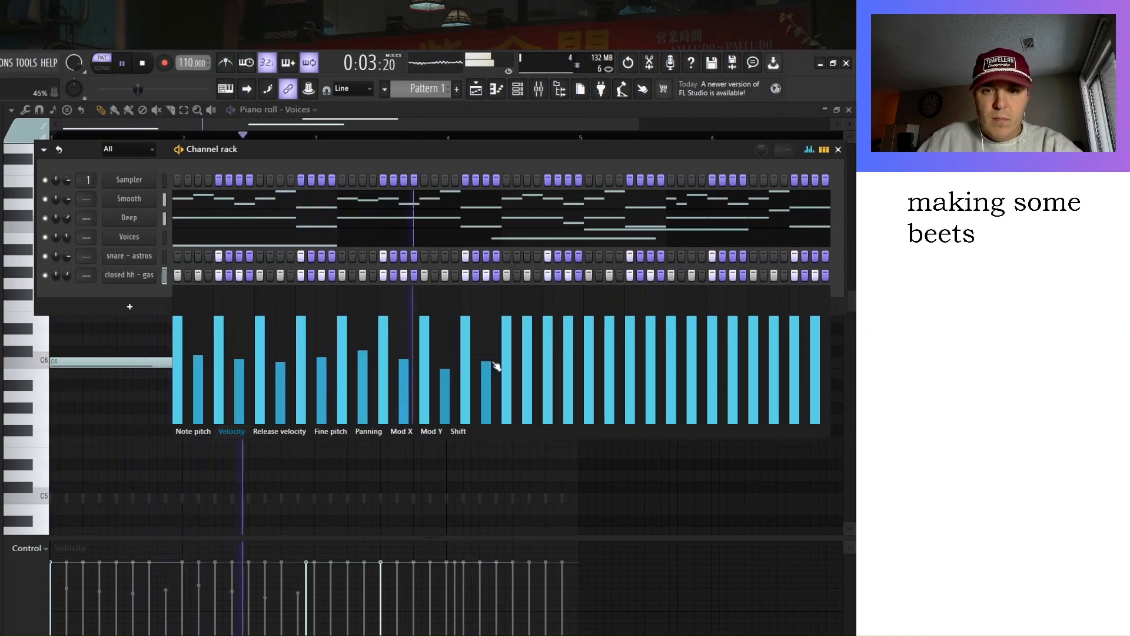
click(547, 368)
click(548, 324)
click(527, 358)
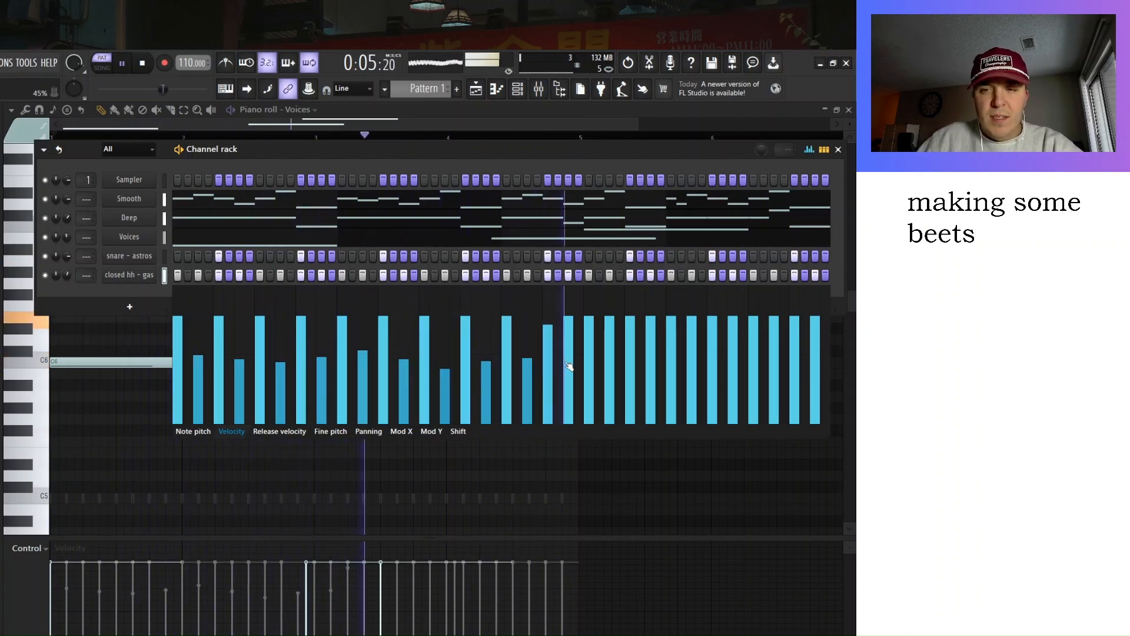
click(568, 361)
click(610, 361)
click(650, 359)
click(691, 359)
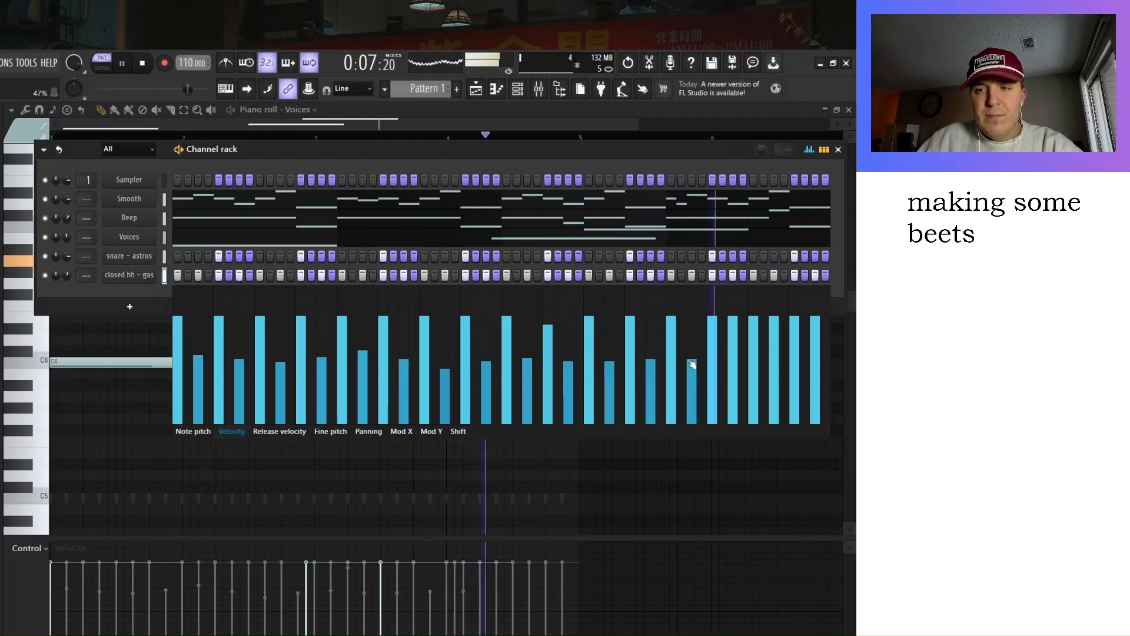
click(733, 360)
click(774, 368)
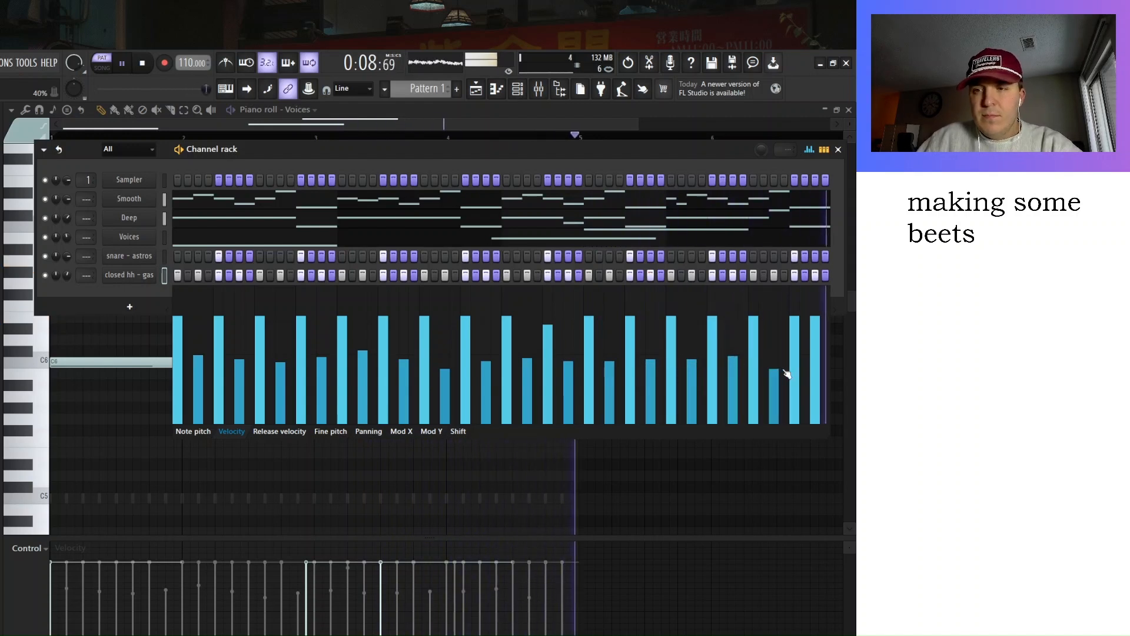
click(815, 367)
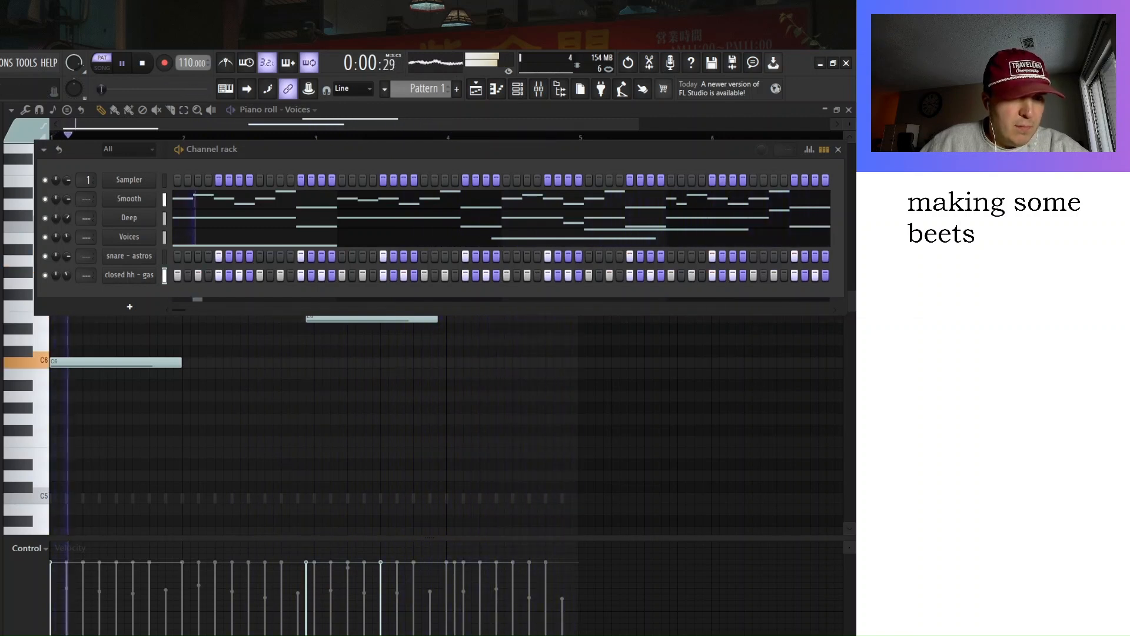
Add a bassy kick channel with a hit on every eighth step from step 1, and a bloop channel with hits on steps 27 and 35.
drag(143, 295, 145, 296)
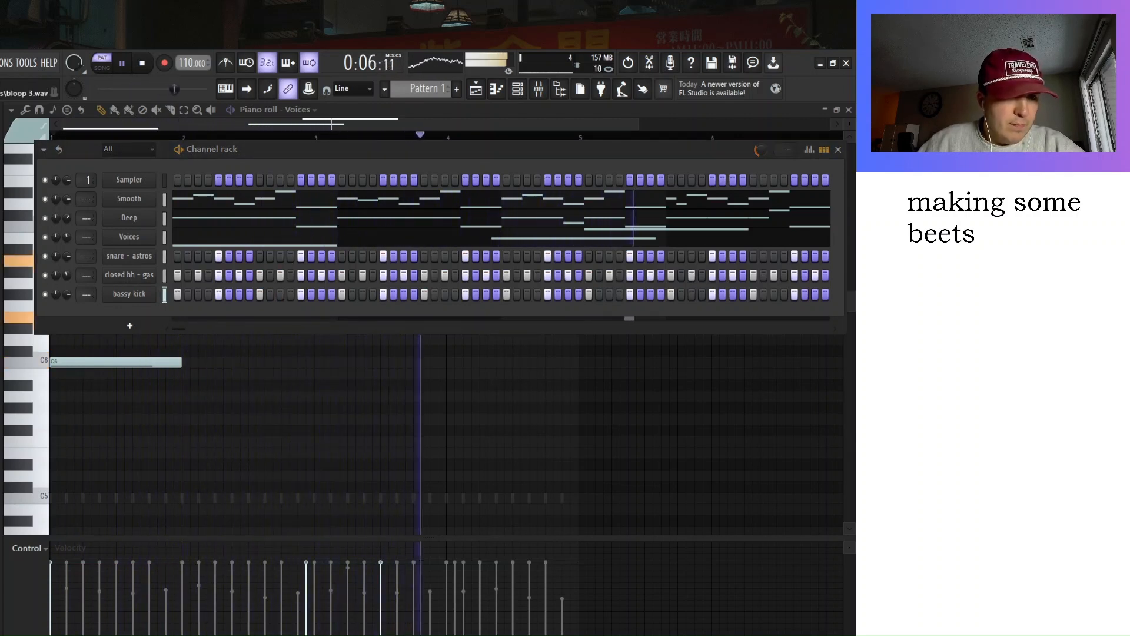
drag(1, 330, 126, 320)
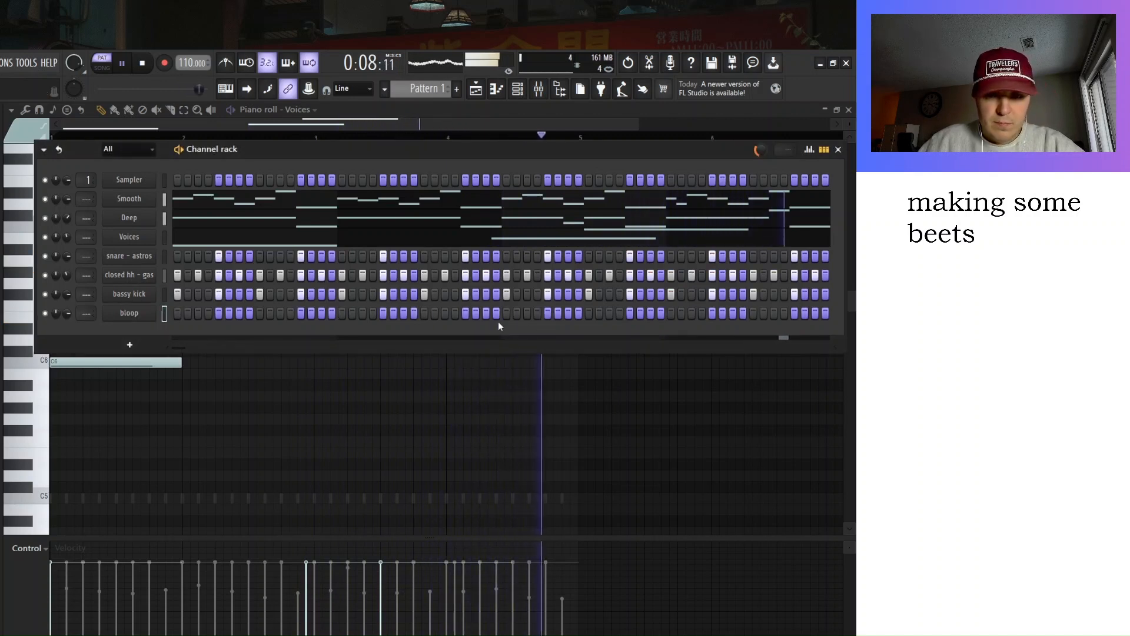
click(528, 313)
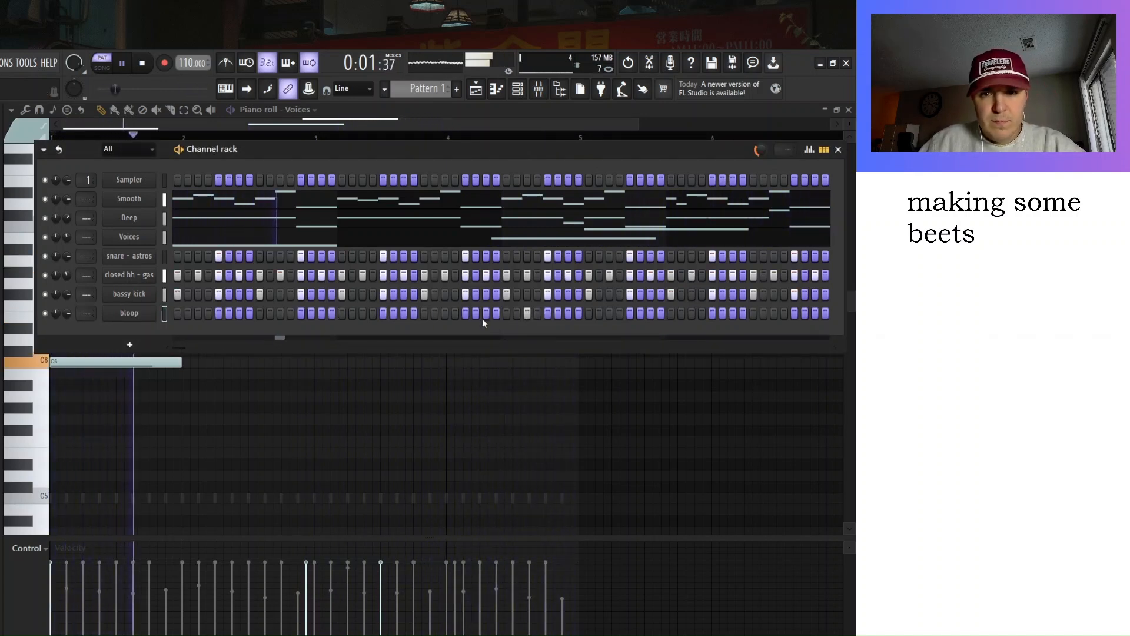
click(445, 313)
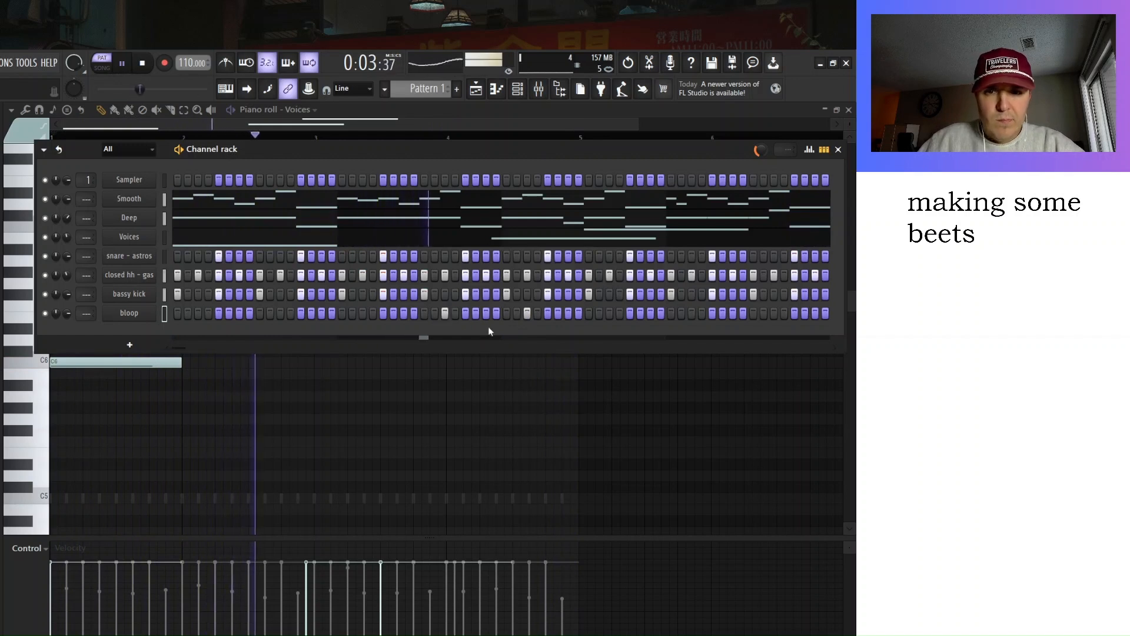
Move the second bloop hit to step 59, and add a "hit perc" channel with hits on steps 9–12.
click(527, 313)
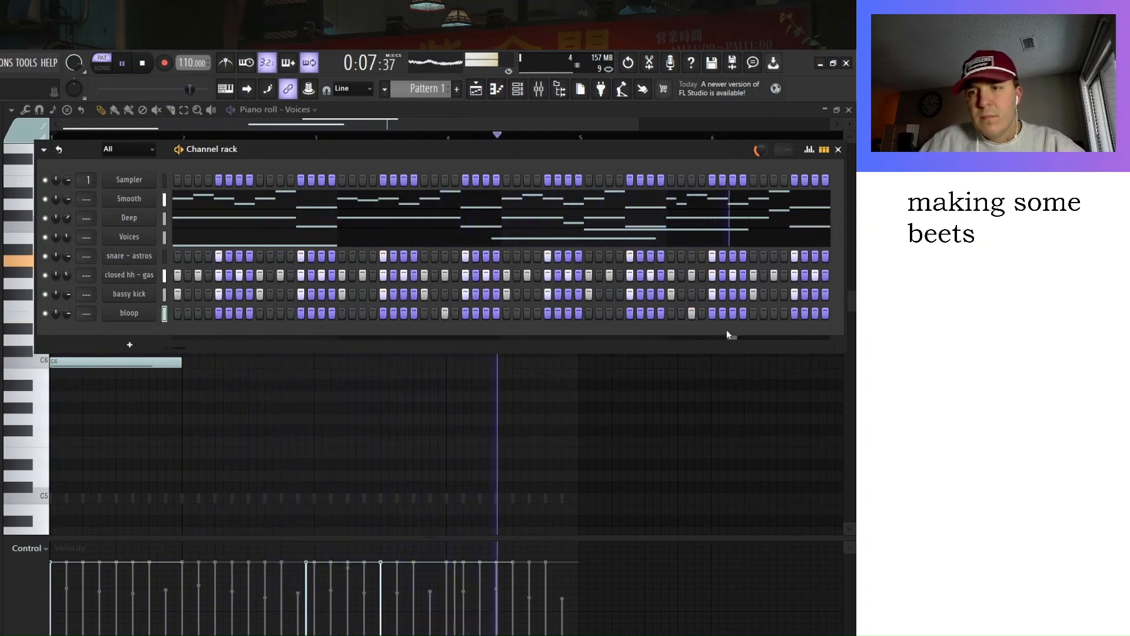
click(775, 314)
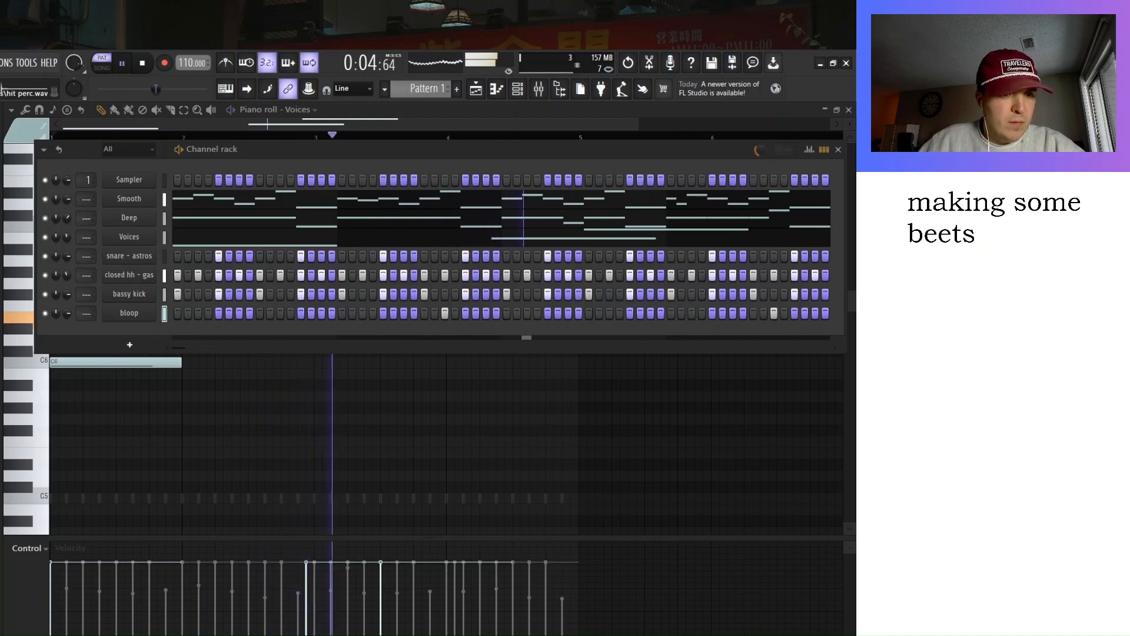
drag(1, 329, 151, 333)
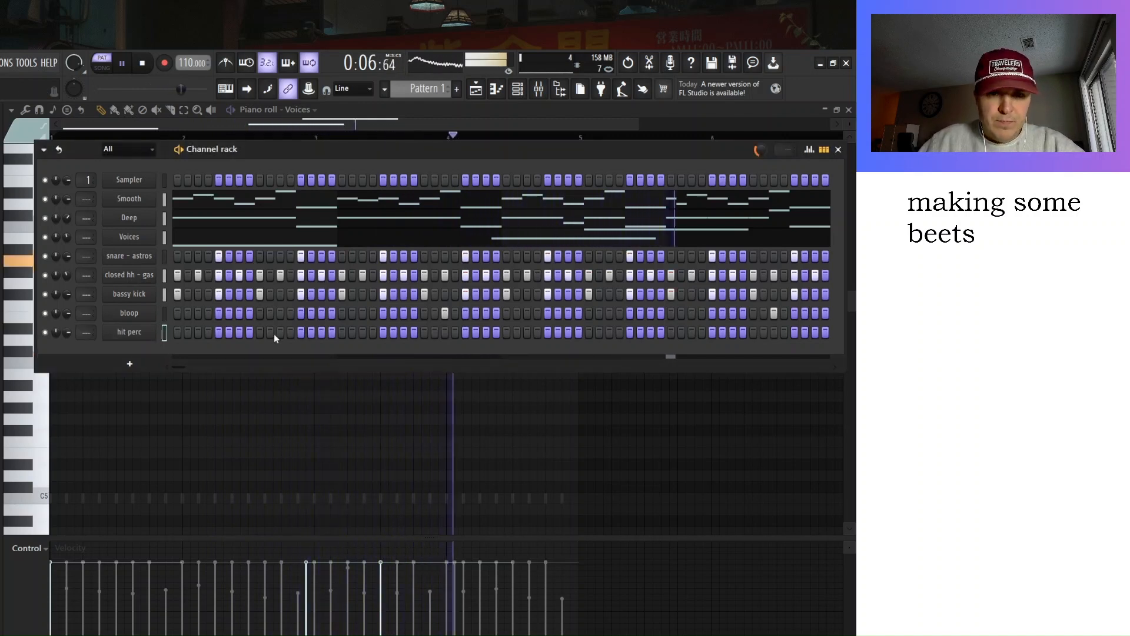
drag(262, 334, 290, 335)
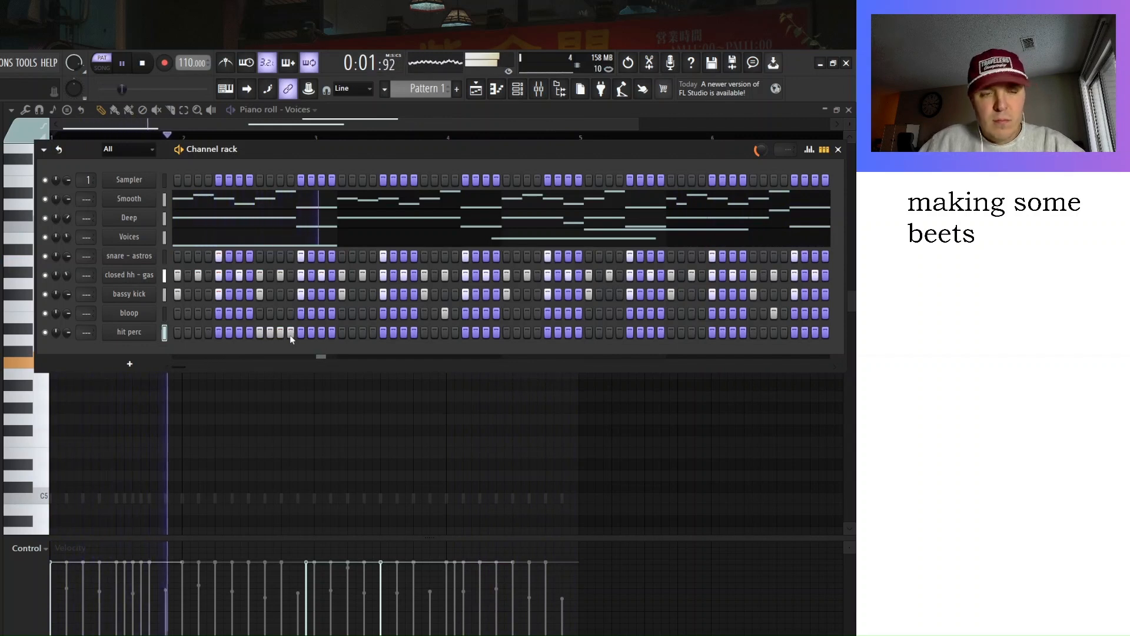
Lower the four hit perc hits to varied velocities of about 48–75%, and add two hits on steps 33 and 35.
key(g)
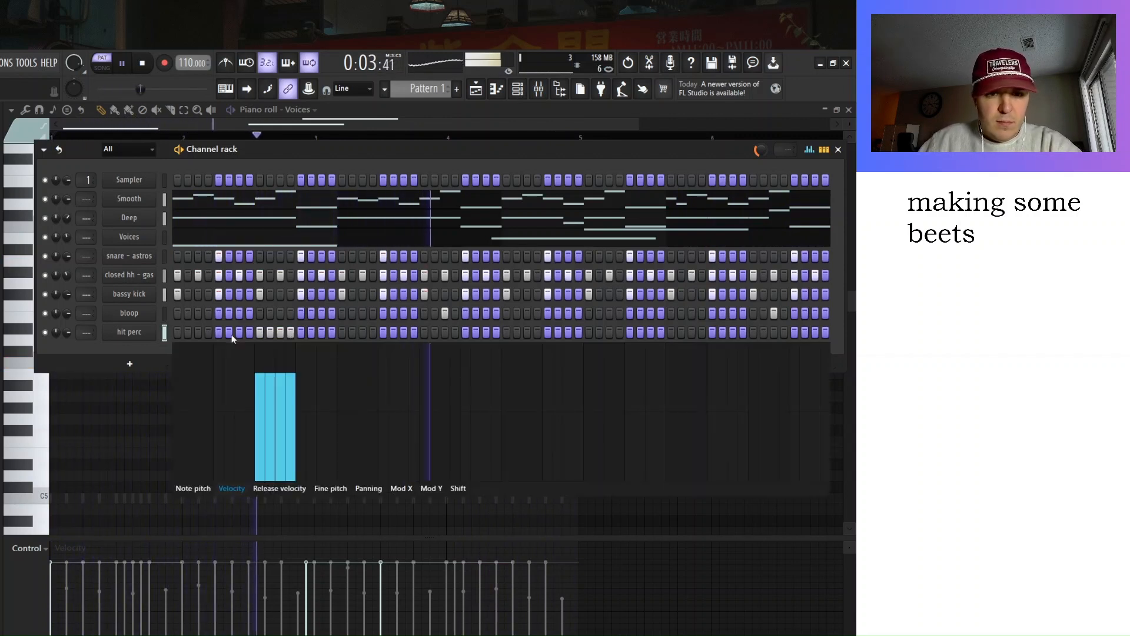
click(271, 412)
click(292, 408)
click(260, 432)
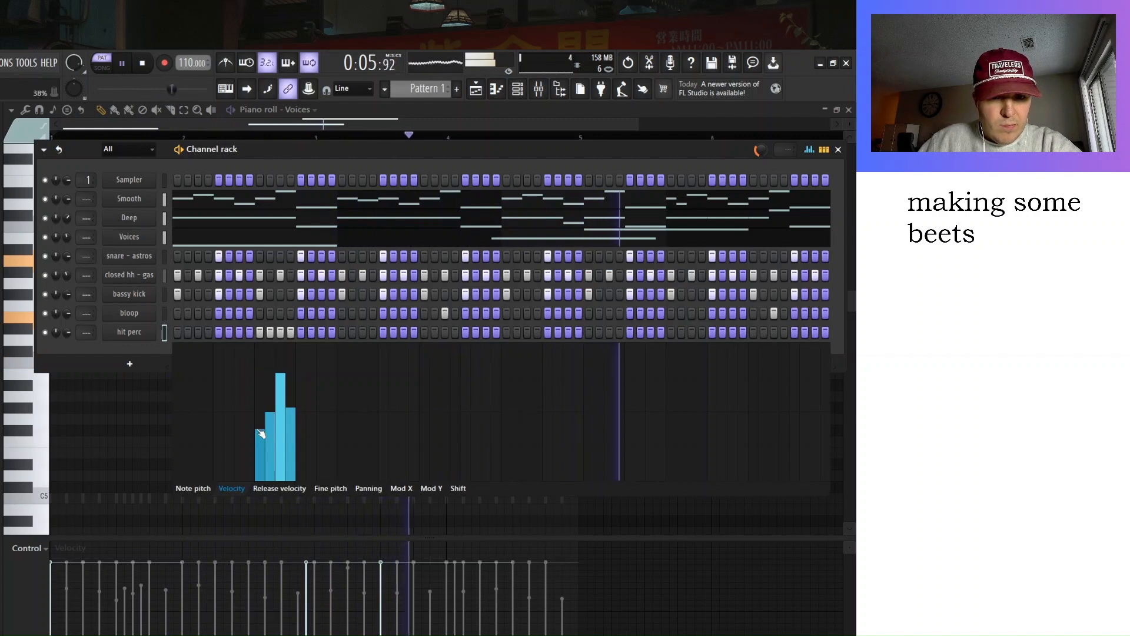
click(285, 401)
key(g)
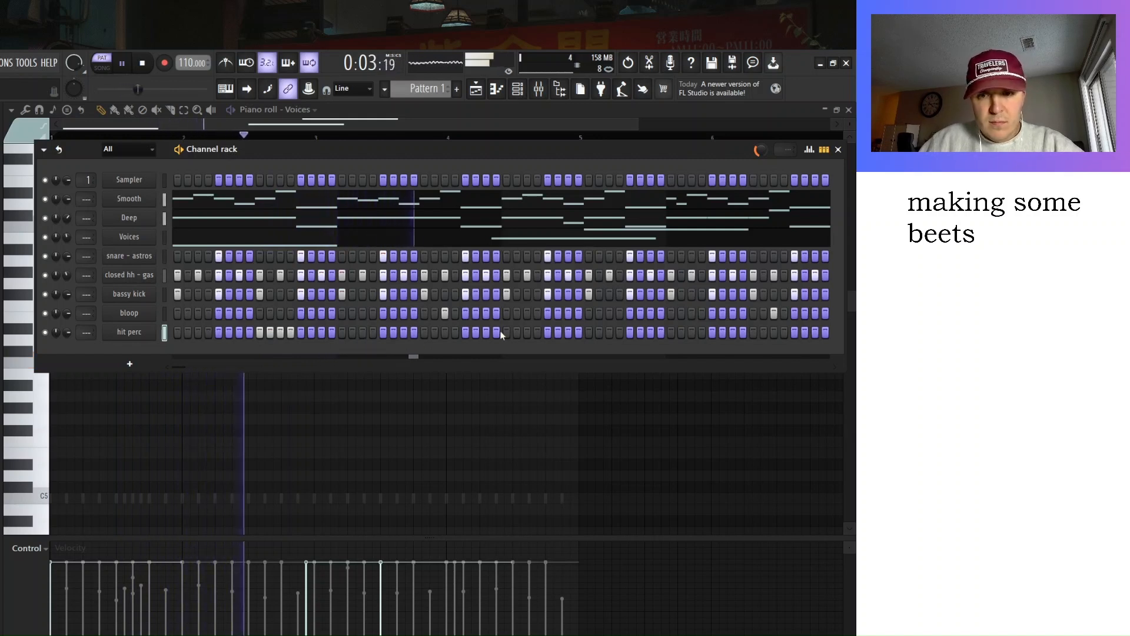
click(527, 333)
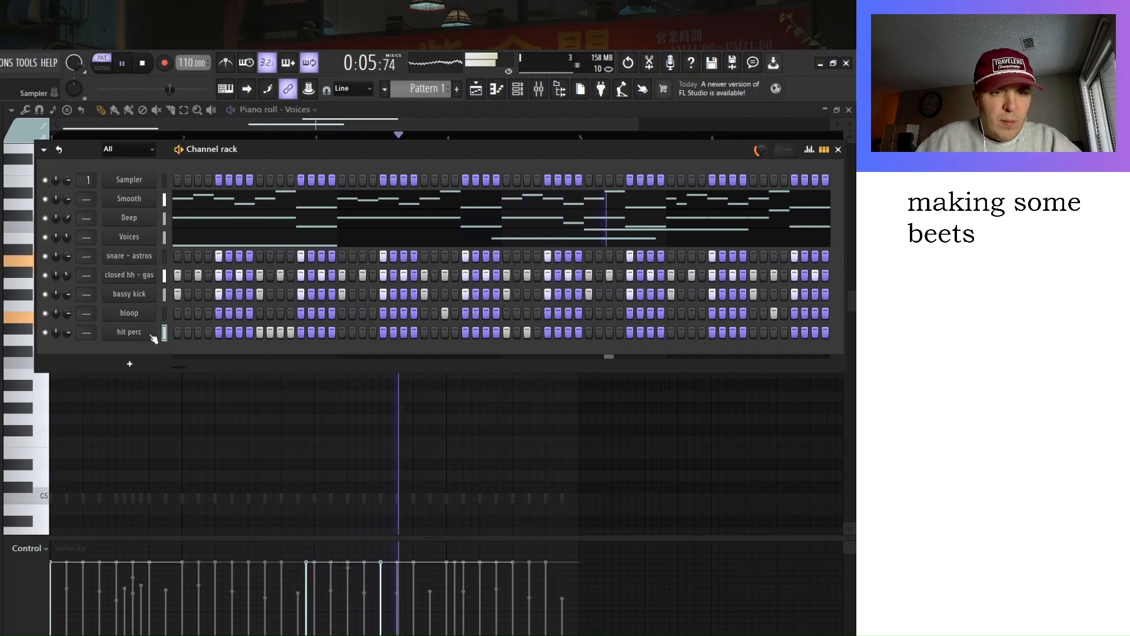
Split Pattern 1 by channel in the Playlist and render all the resulting patterns as audio clips.
click(838, 149)
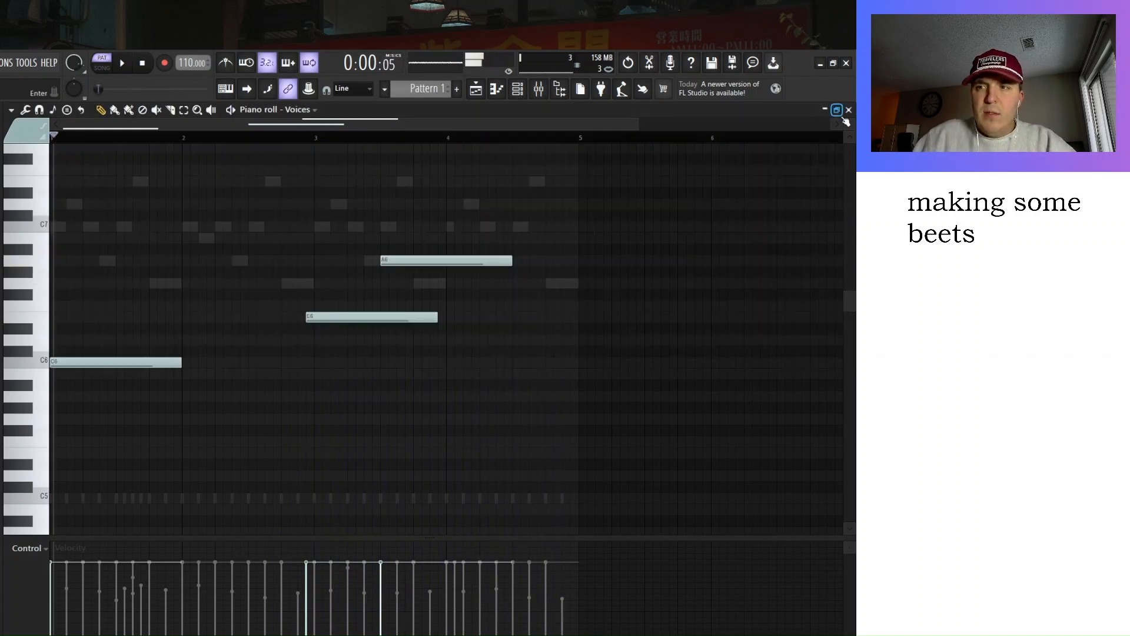
click(848, 110)
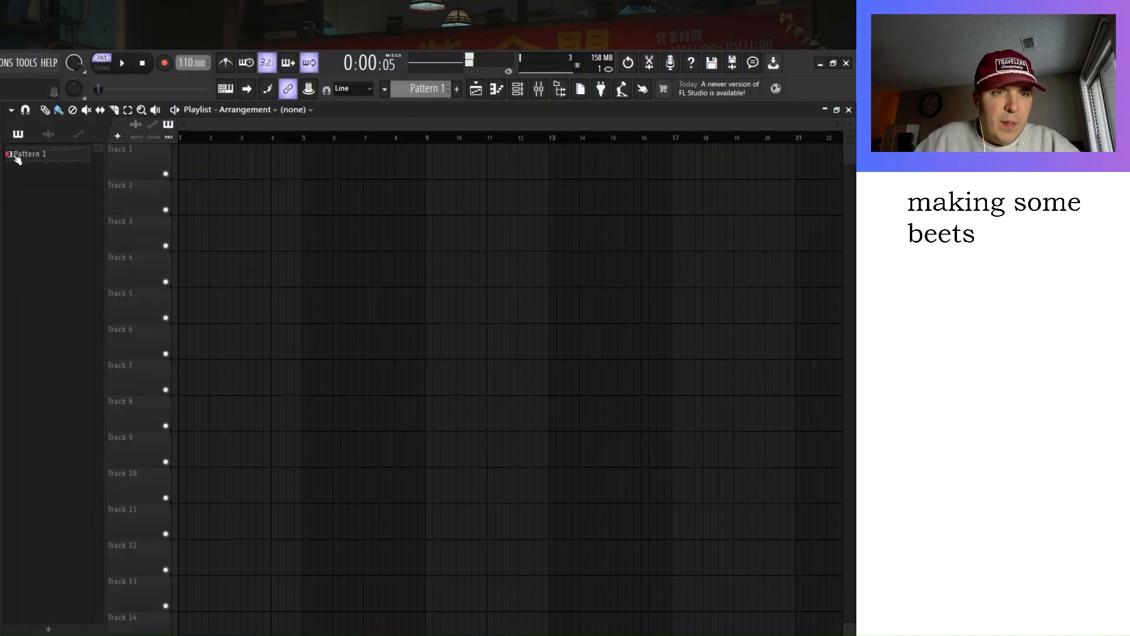
click(69, 349)
click(53, 292)
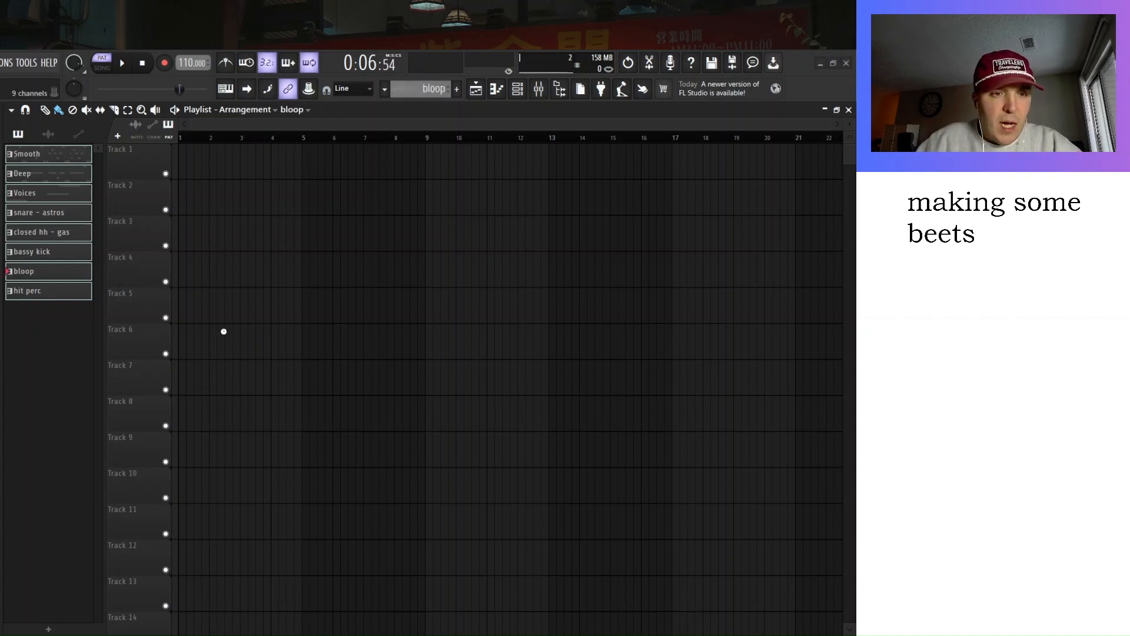
click(49, 134)
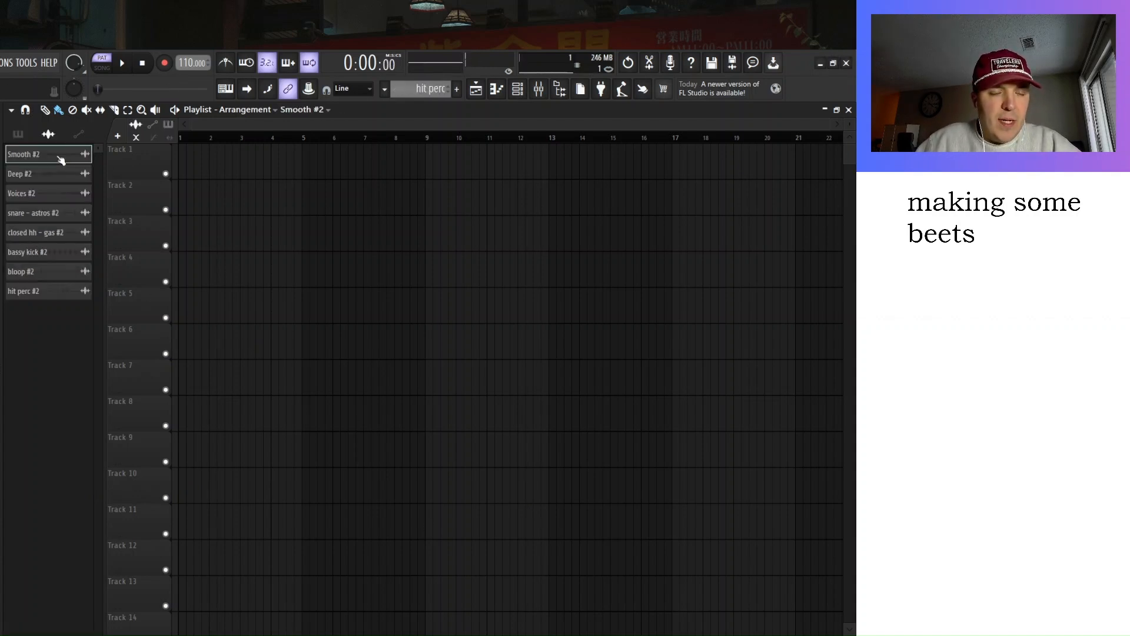
Normalize the Smooth #2, Deep #2 and Voices #2 audio clips.
click(61, 160)
click(233, 324)
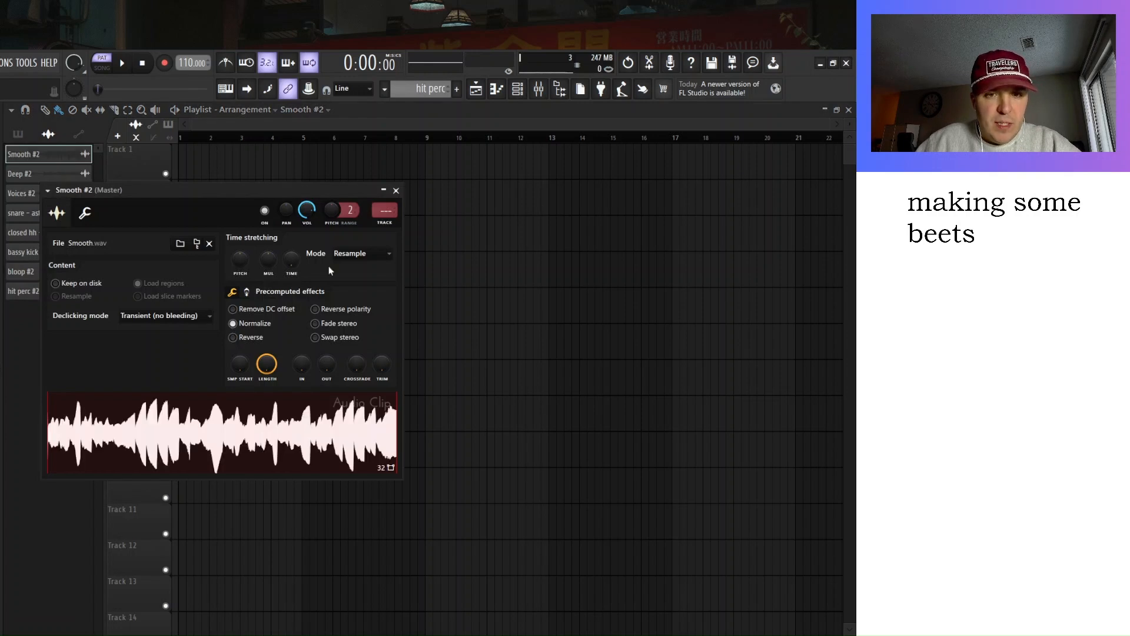
click(396, 190)
click(46, 173)
click(250, 340)
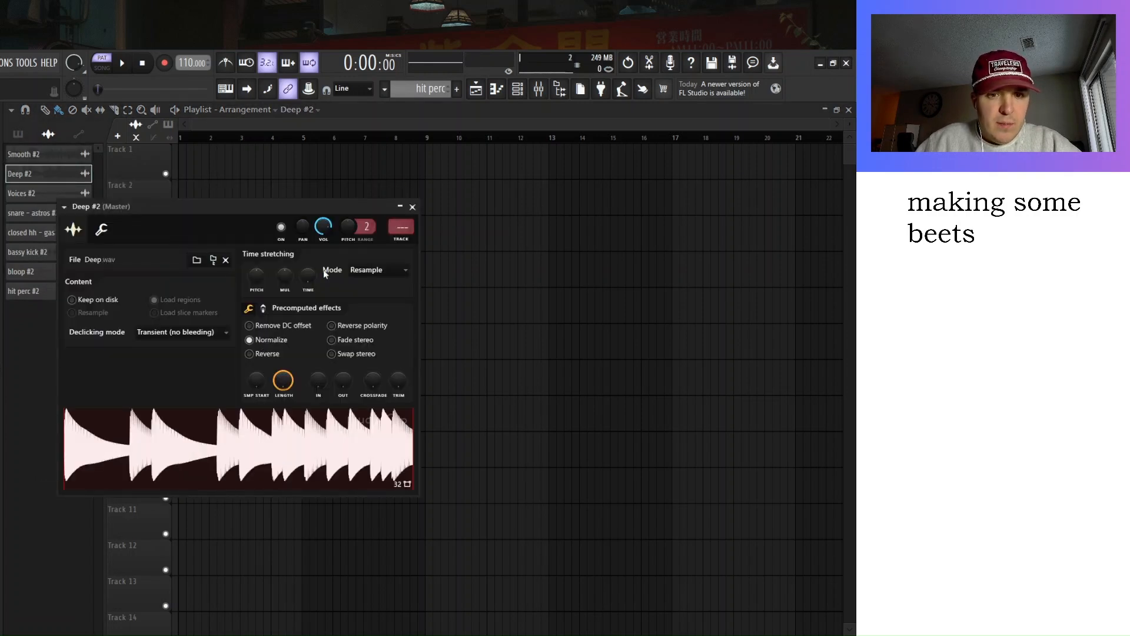
click(411, 207)
click(32, 197)
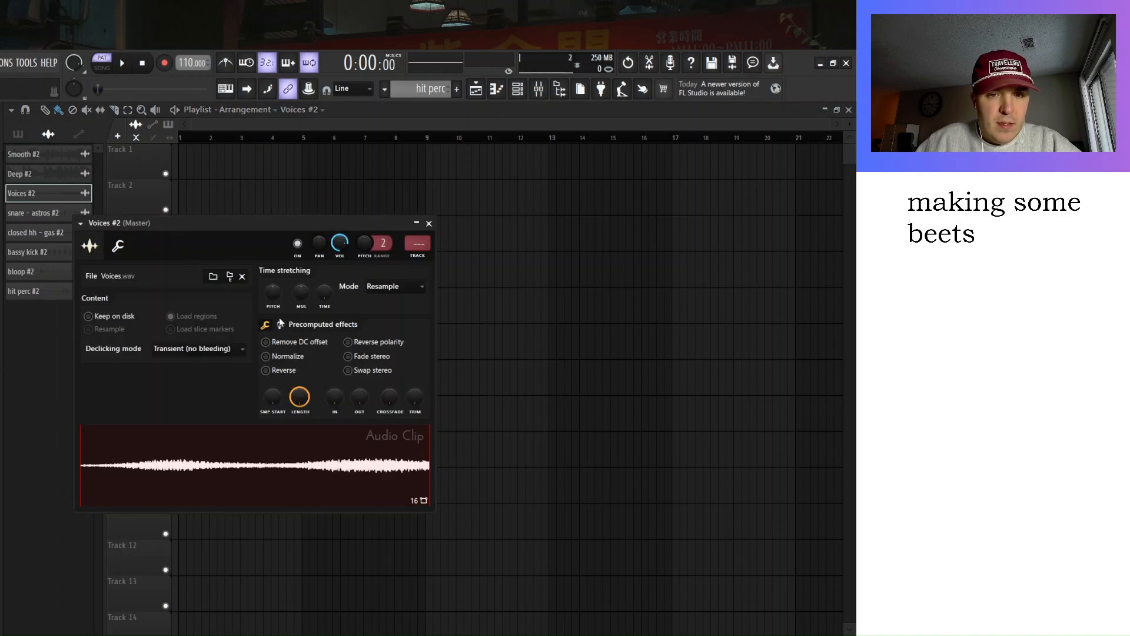
click(282, 358)
click(428, 224)
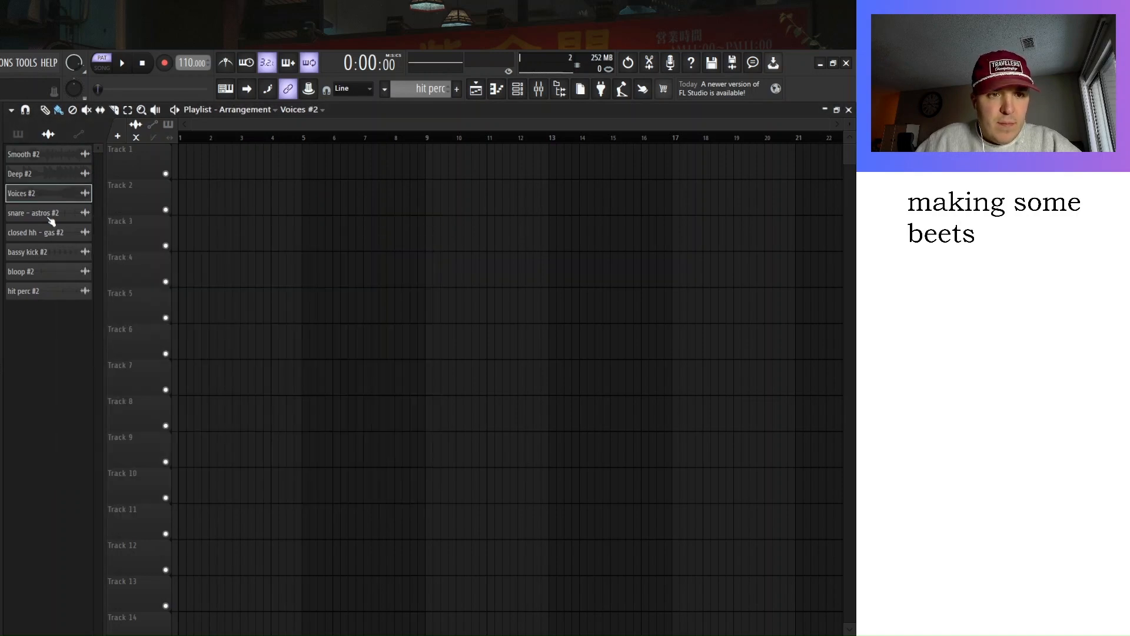
Place all eight audio clips at bar 1 on Tracks 1–8 of the Playlist and briefly play the arrangement.
click(19, 135)
click(44, 136)
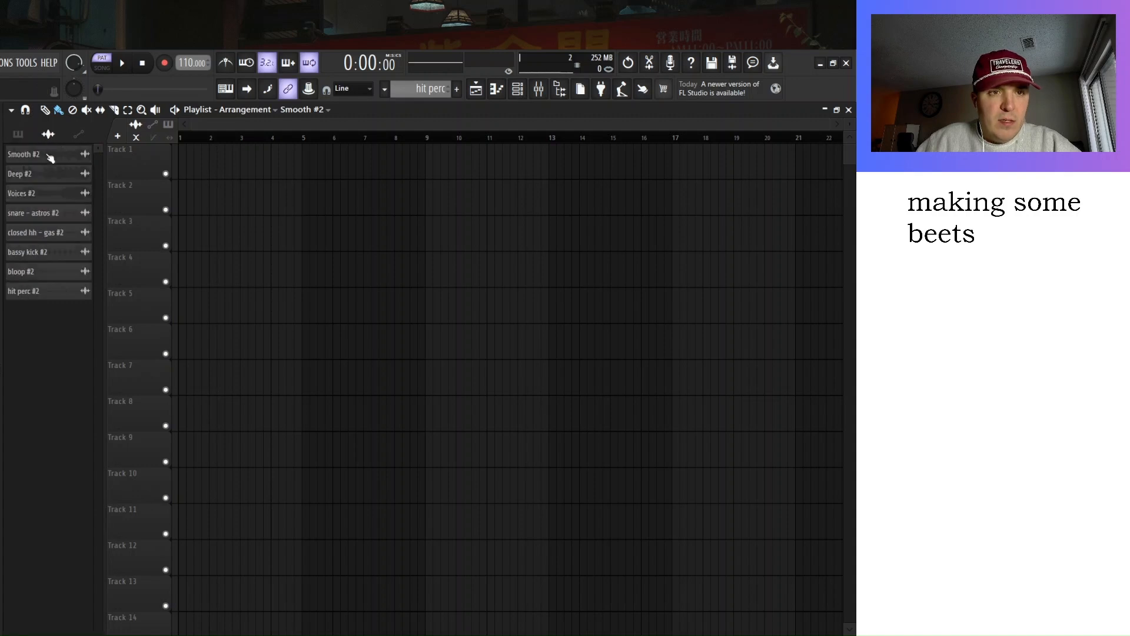
key(ctrl+a)
drag(52, 168, 182, 147)
click(368, 260)
right_click(388, 265)
key(space)
key(space)
click(539, 88)
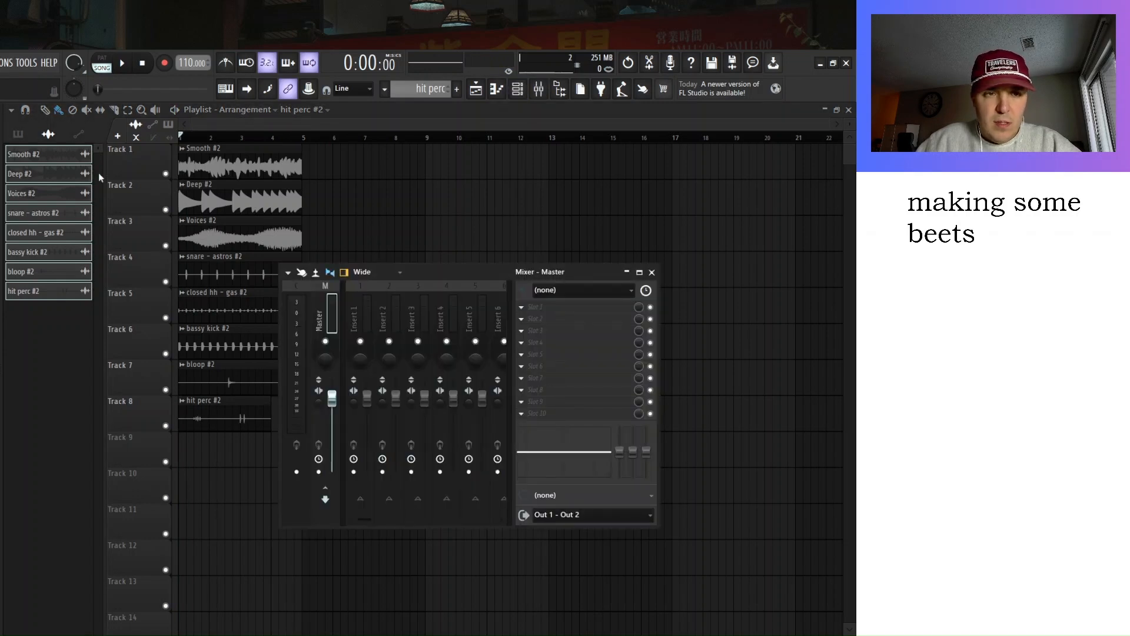
key(F9)
Colour the Smooth #2, Deep #2 and Voices #2 audio clips teal.
click(39, 156)
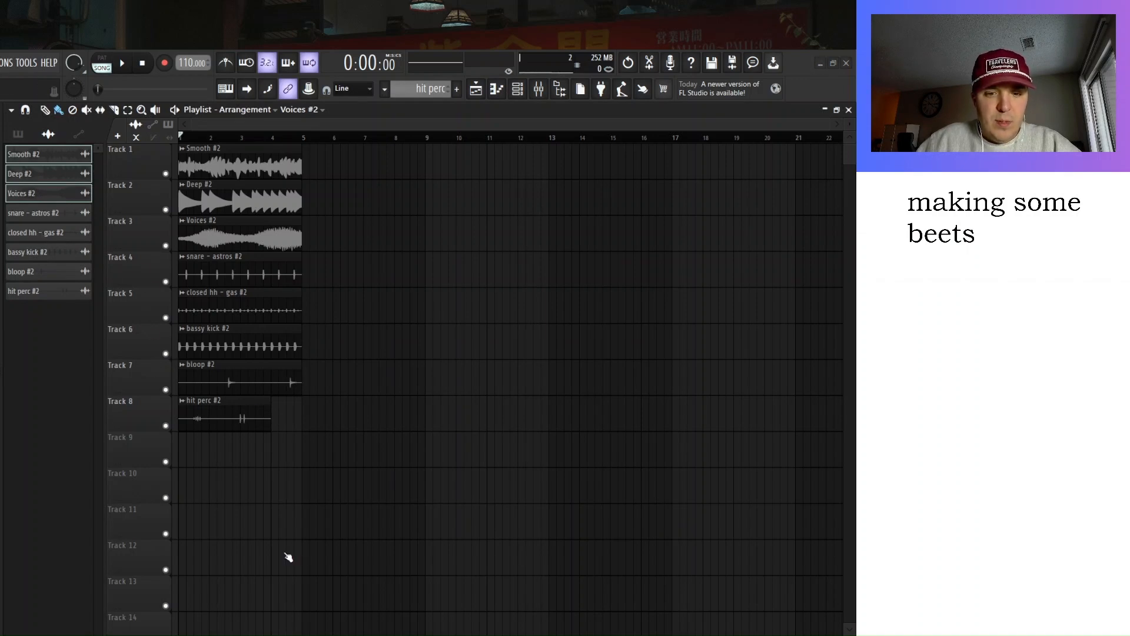
click(39, 242)
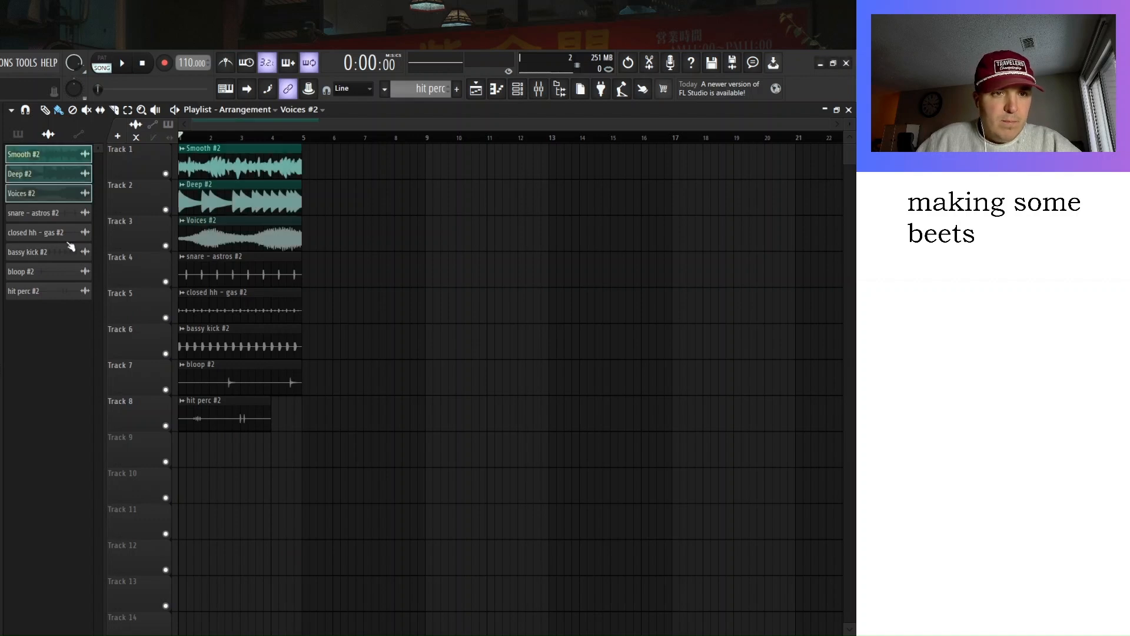
click(243, 257)
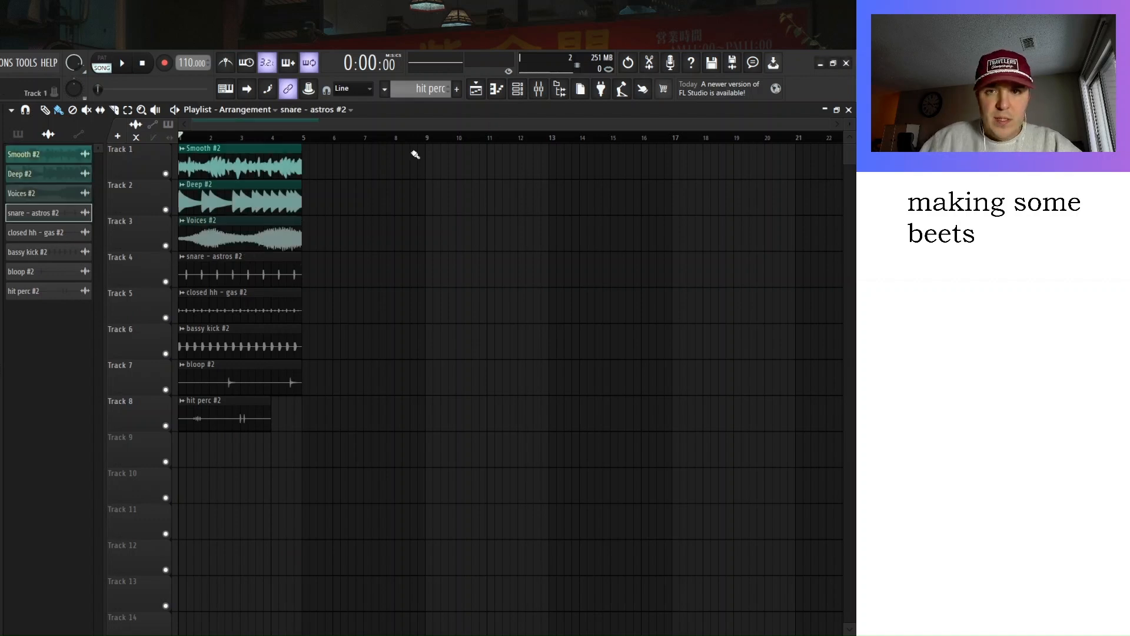
Route the eight audio clip channels to their own mixer tracks, 2 through 9.
click(524, 92)
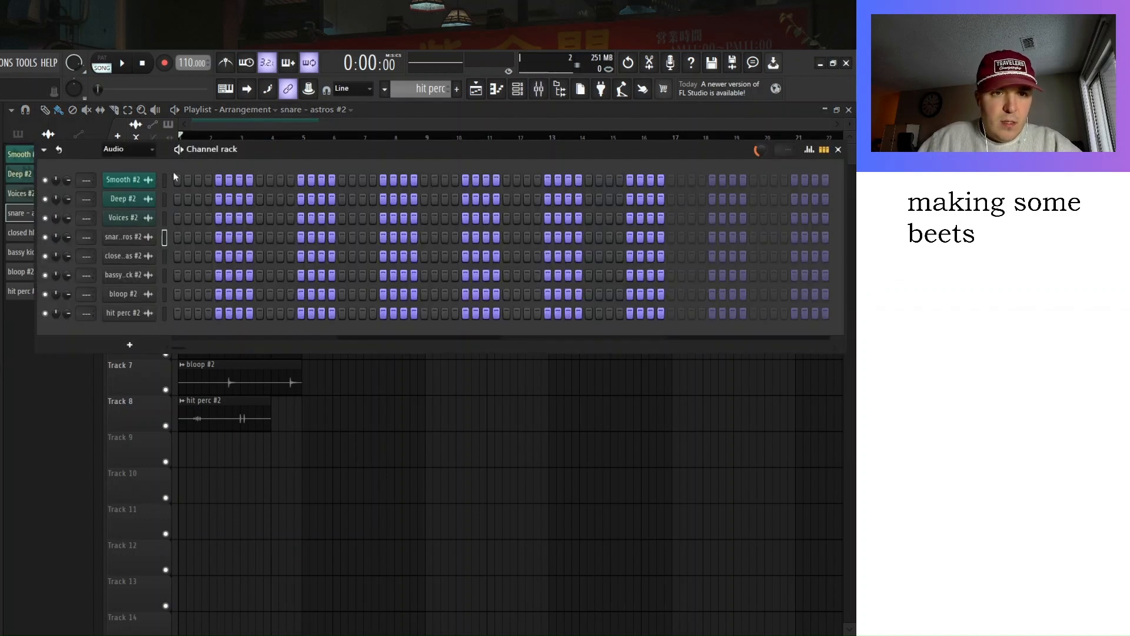
key(ctrl+l)
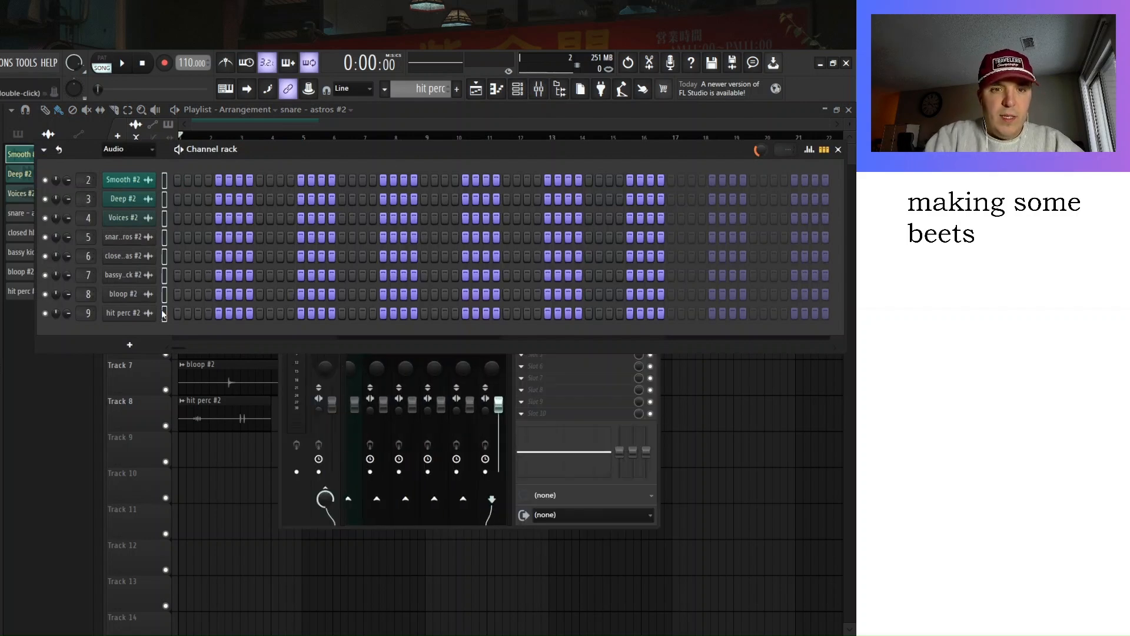
click(838, 150)
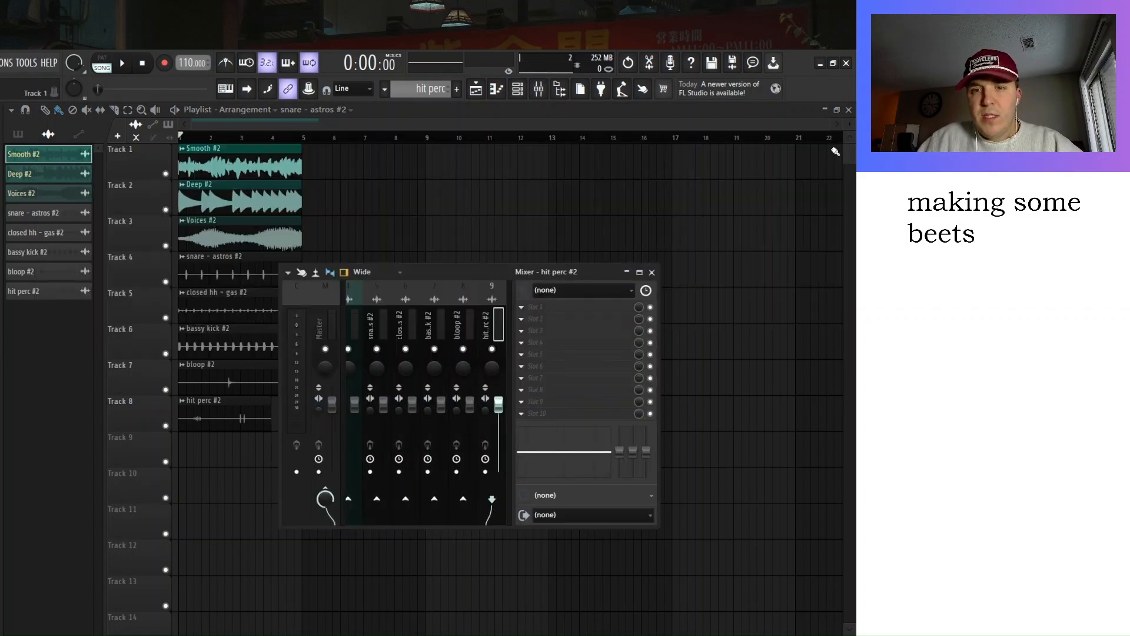
Widen the mixer to show tracks 2–9 and pull all eight of their faders fully down.
drag(282, 348, 192, 349)
mouse_move(281, 519)
mouse_down()
mouse_move(290, 520)
mouse_move(275, 520)
mouse_up()
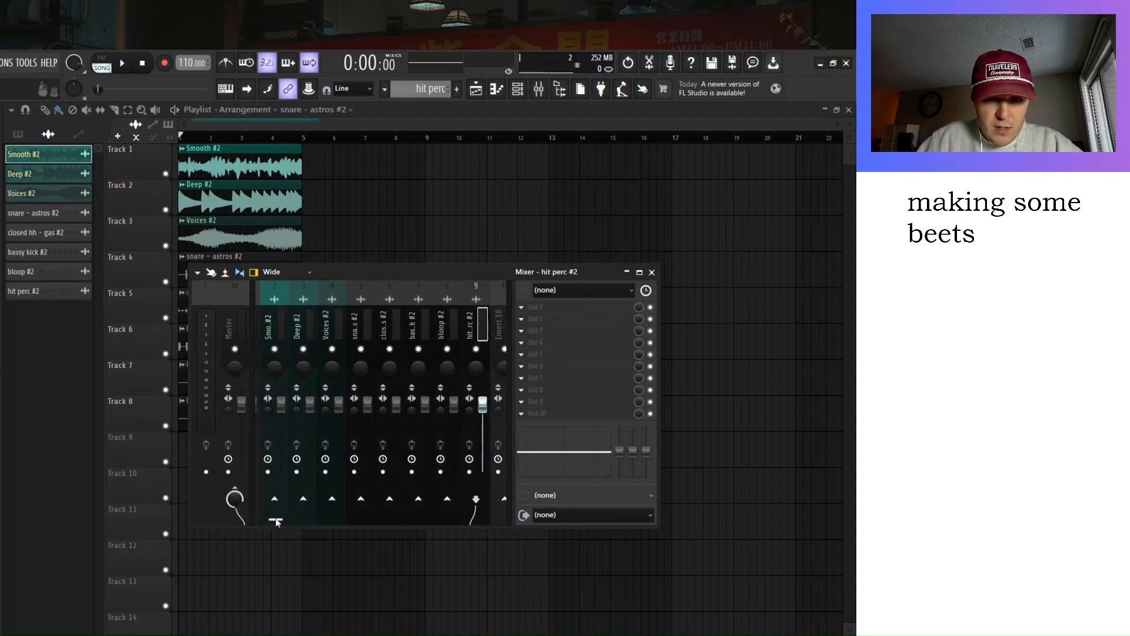
drag(470, 332, 371, 343)
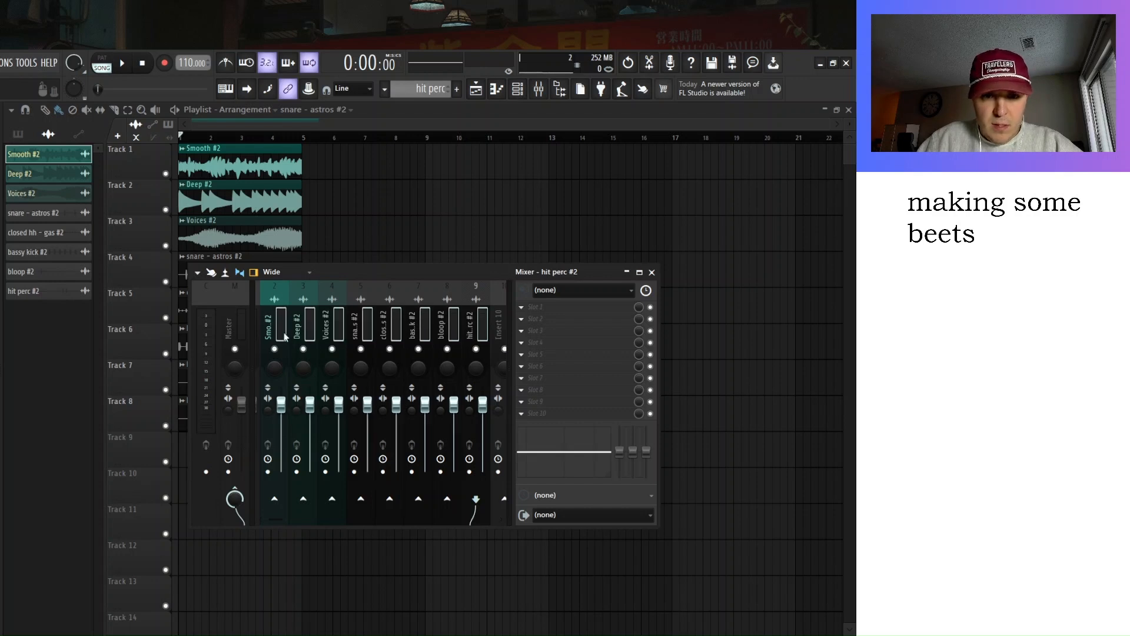
drag(309, 404, 309, 471)
click(478, 329)
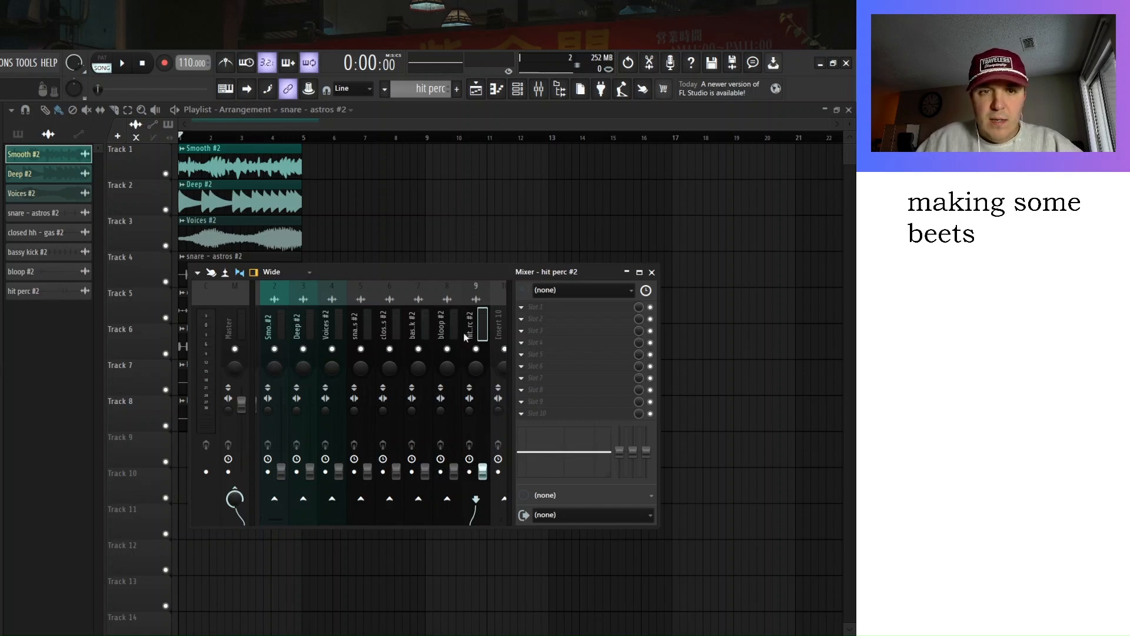
Start playback and raise the bassy kick #2 fader to slightly below the default level.
key(space)
click(422, 328)
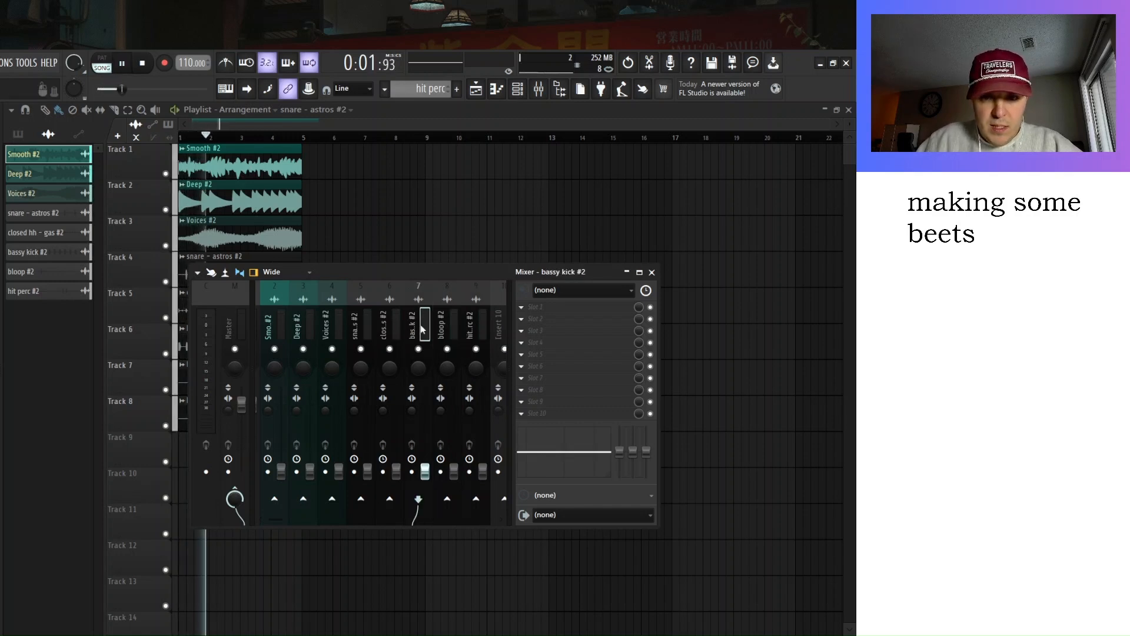
drag(424, 471, 424, 417)
click(482, 470)
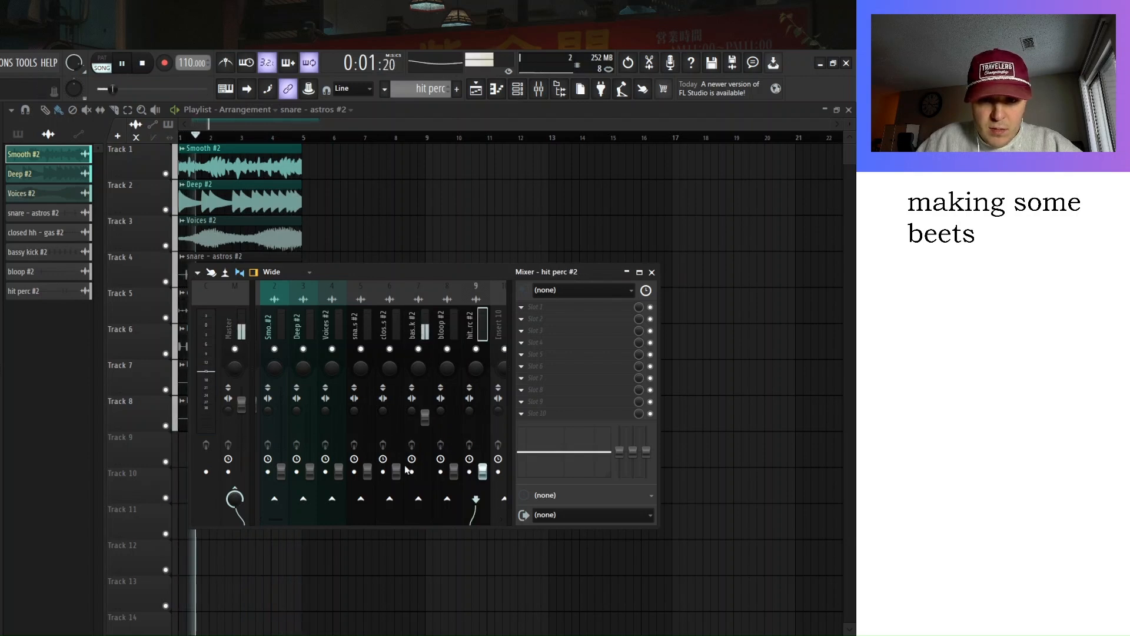
Raise the snare - astros #2 fader to just under the kick's level and the closed hi-hat fader to about half the default level.
click(368, 468)
drag(367, 468, 370, 426)
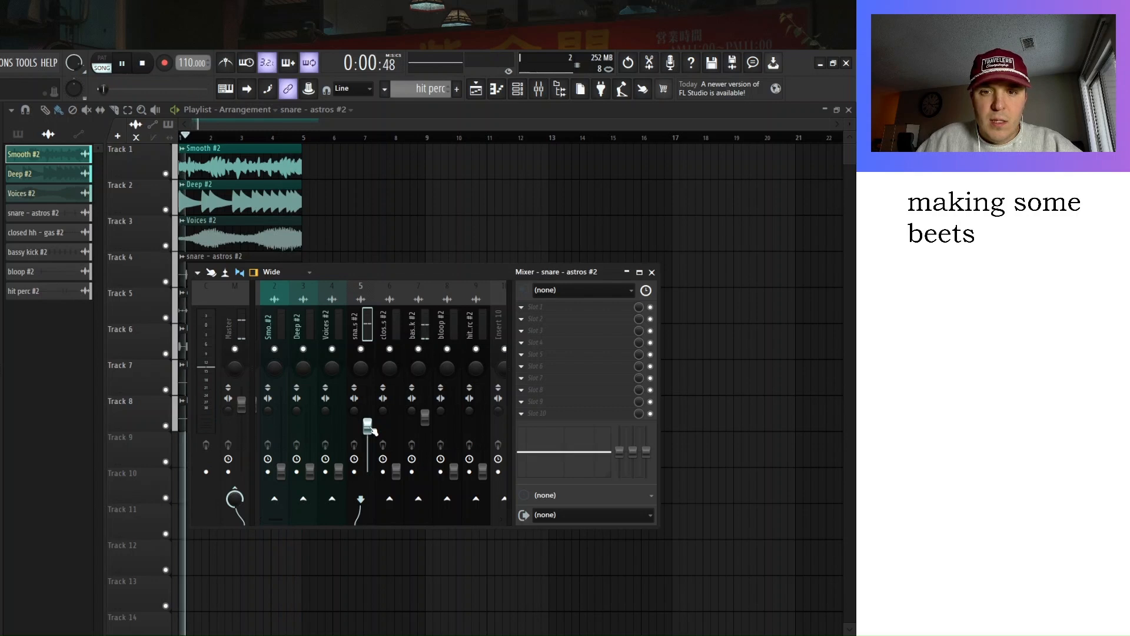
drag(396, 471, 394, 440)
Raise the bloop #2 and hit perc #2 faders to about half the default level, panning bloop slightly left and hit perc slightly right.
drag(455, 470, 454, 440)
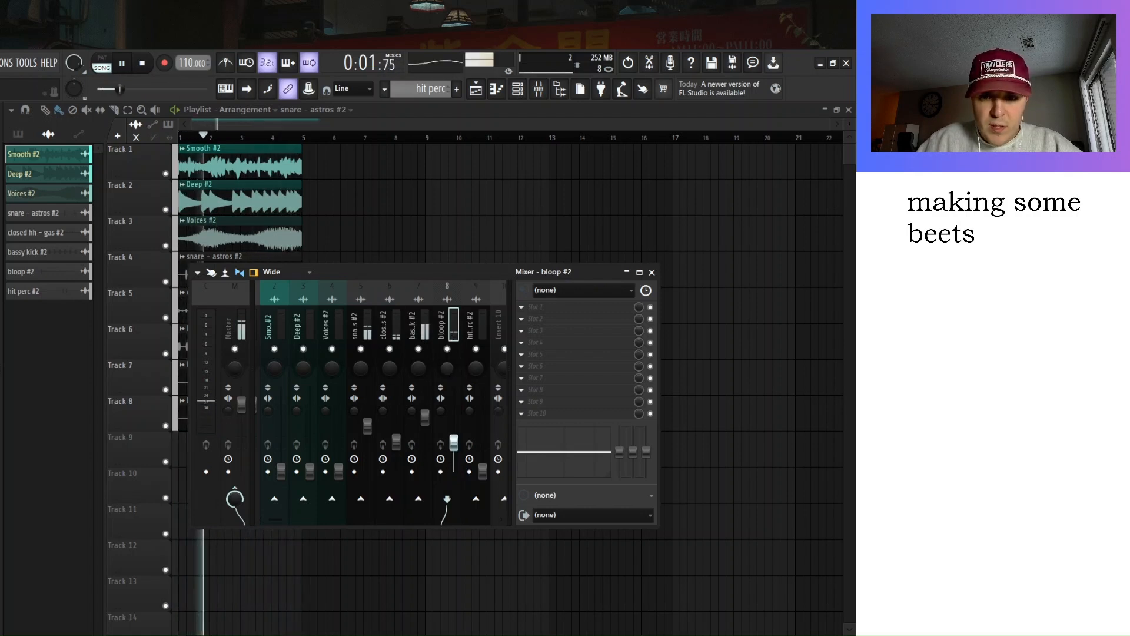
click(482, 471)
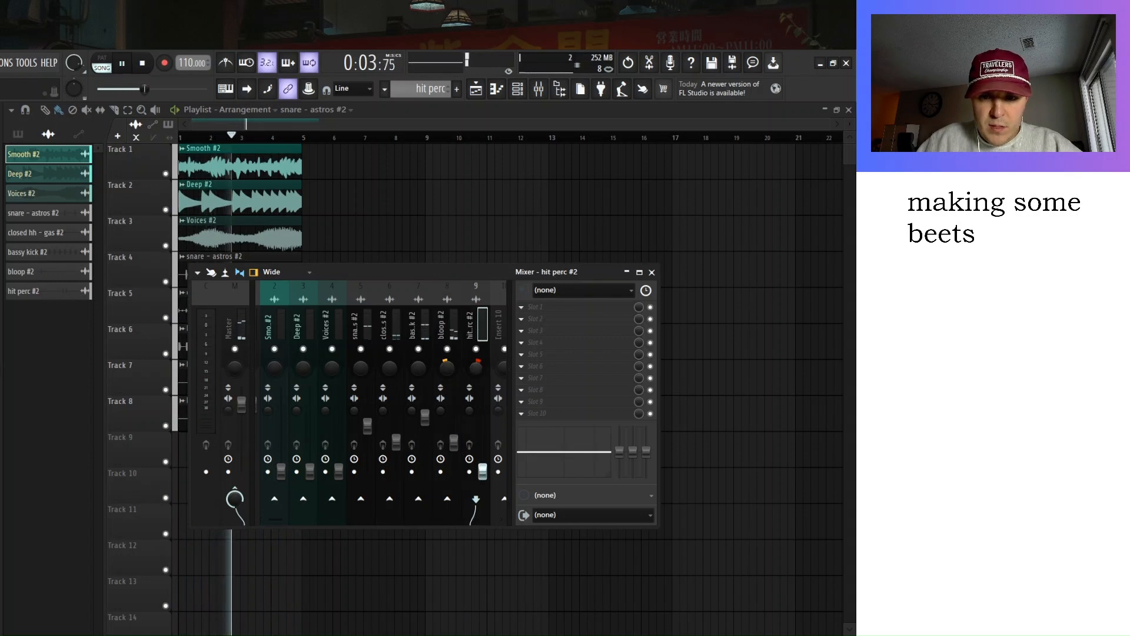
drag(483, 471, 482, 437)
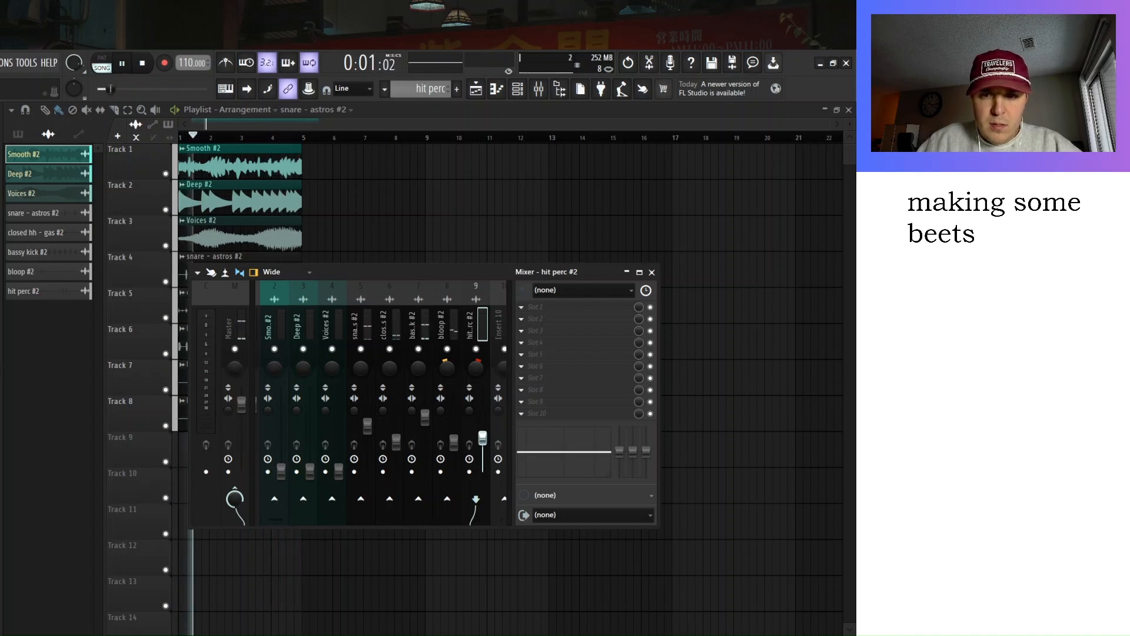
drag(483, 438, 483, 436)
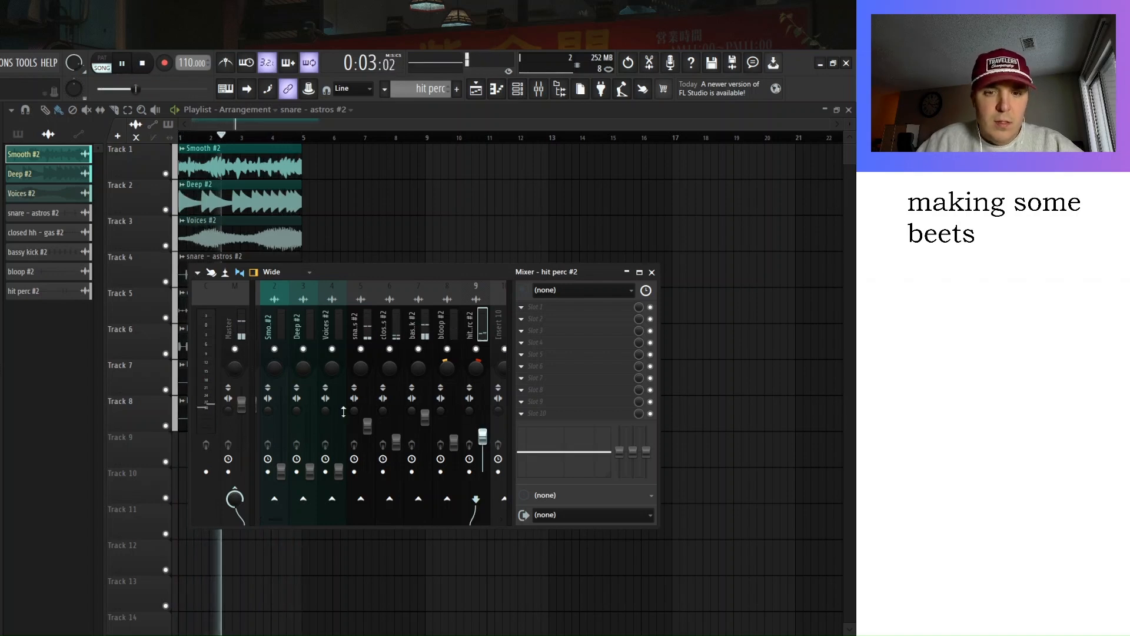
Raise the Deep #2 fader to about half the default level and the Smooth #2 and Voices #2 faders lower, panning Voices #2 slightly right.
drag(309, 471, 310, 433)
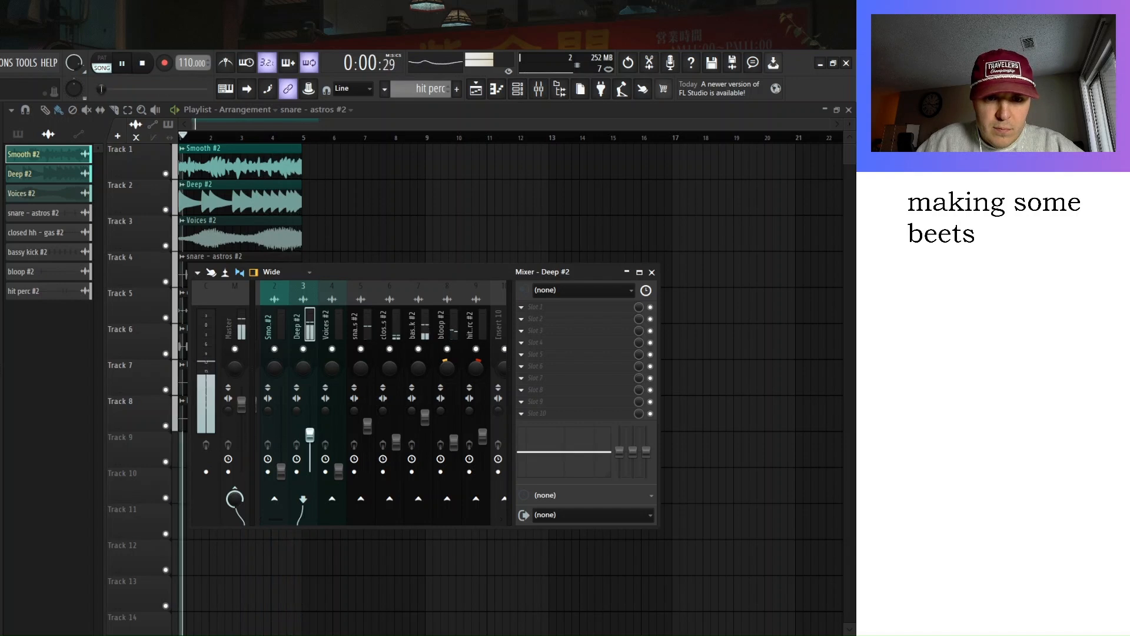
drag(339, 471, 338, 456)
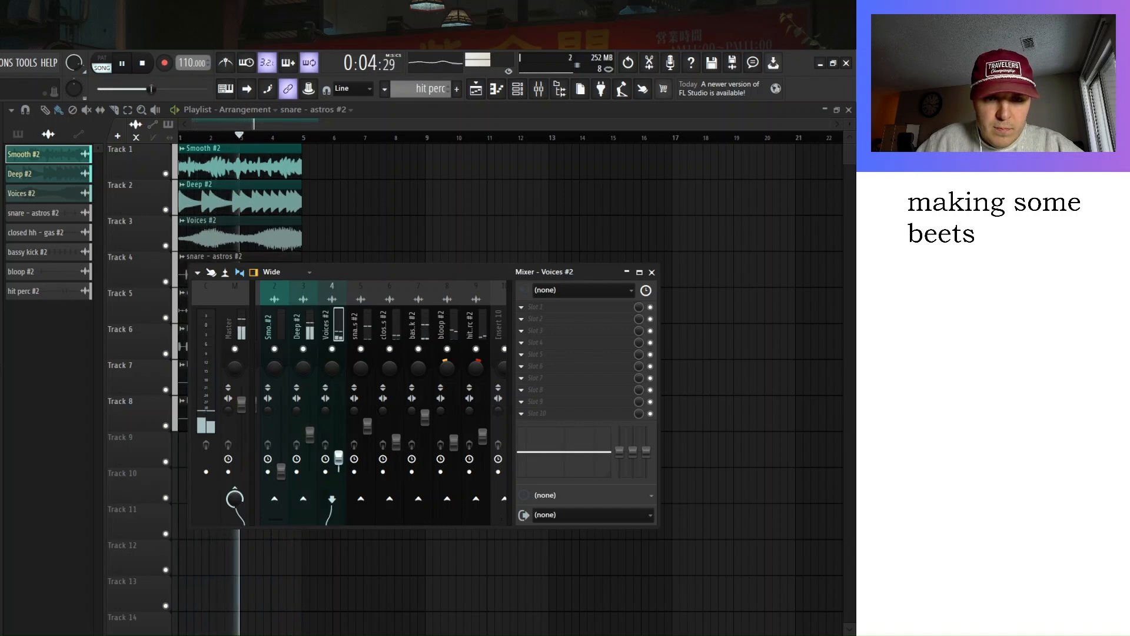
drag(334, 372, 334, 367)
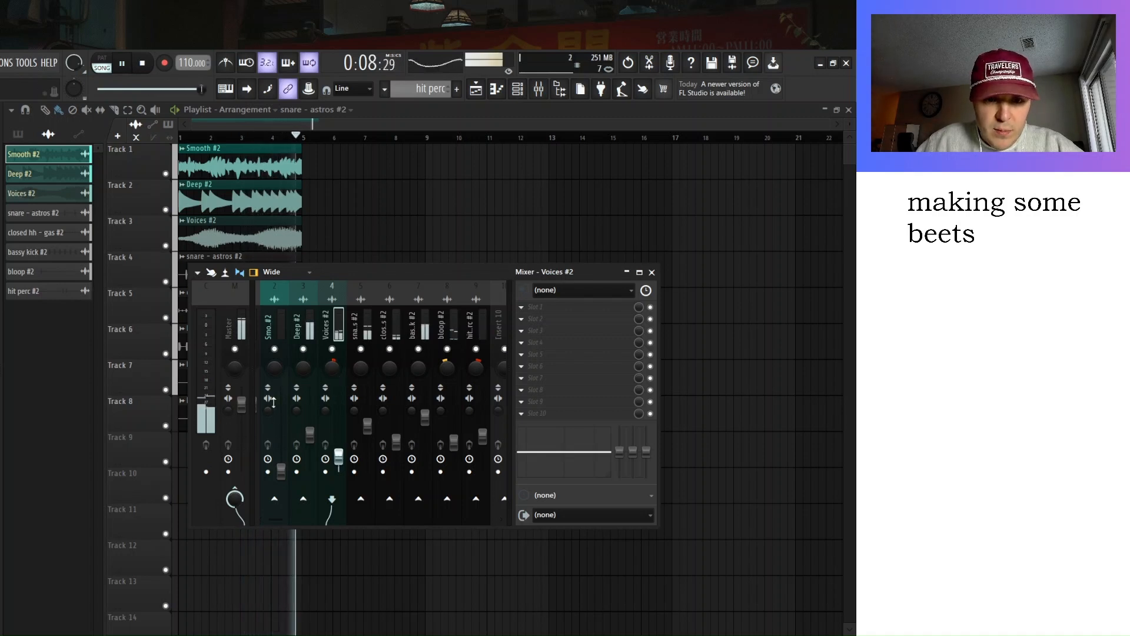
drag(282, 471, 282, 450)
click(310, 436)
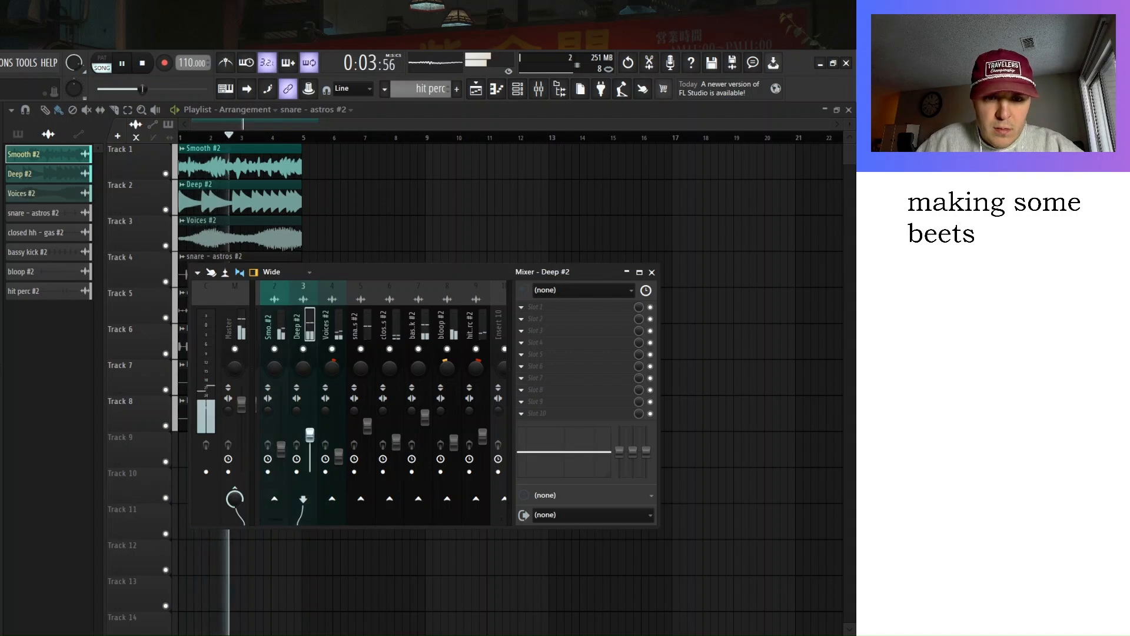
click(652, 272)
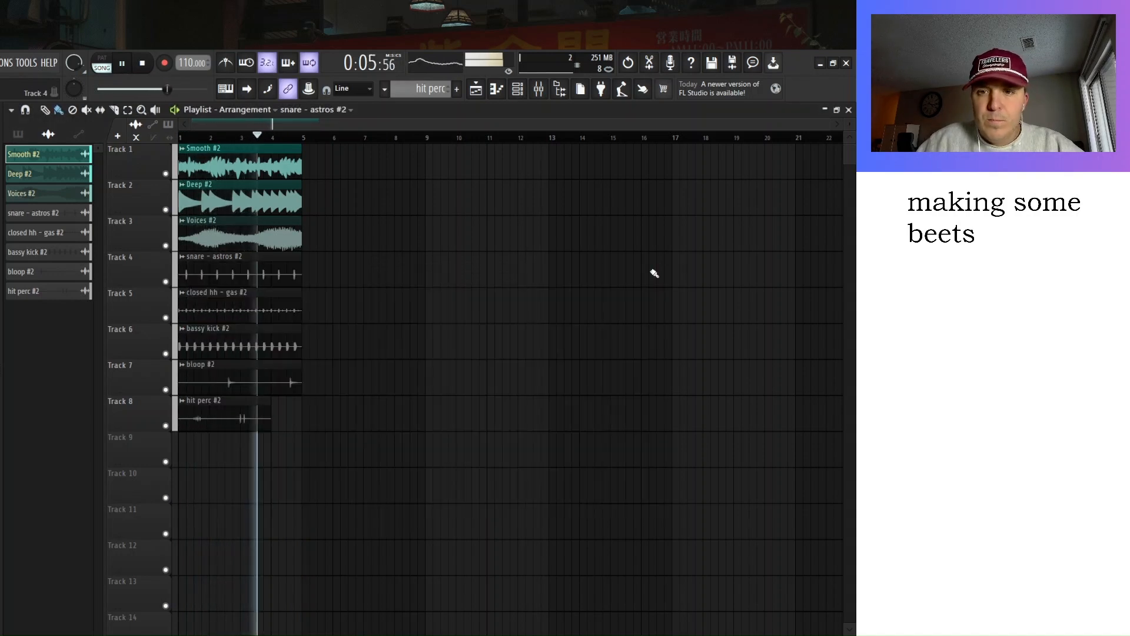
Open the Smooth pattern in the piano roll and delete the stray note placed below its melody.
click(20, 135)
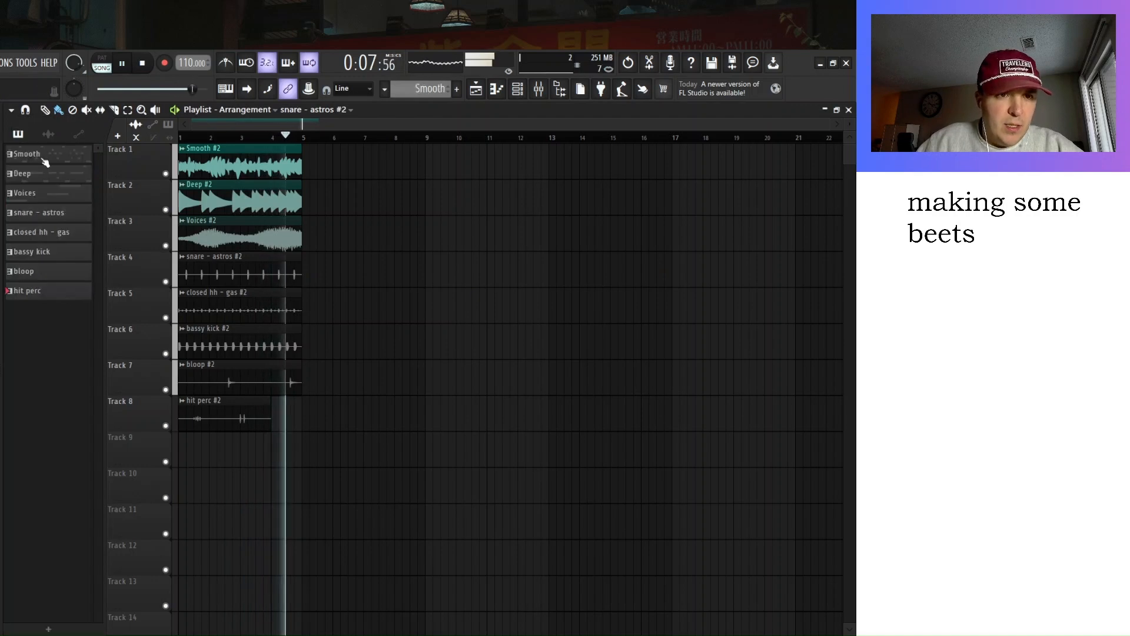
double_click(44, 160)
click(518, 89)
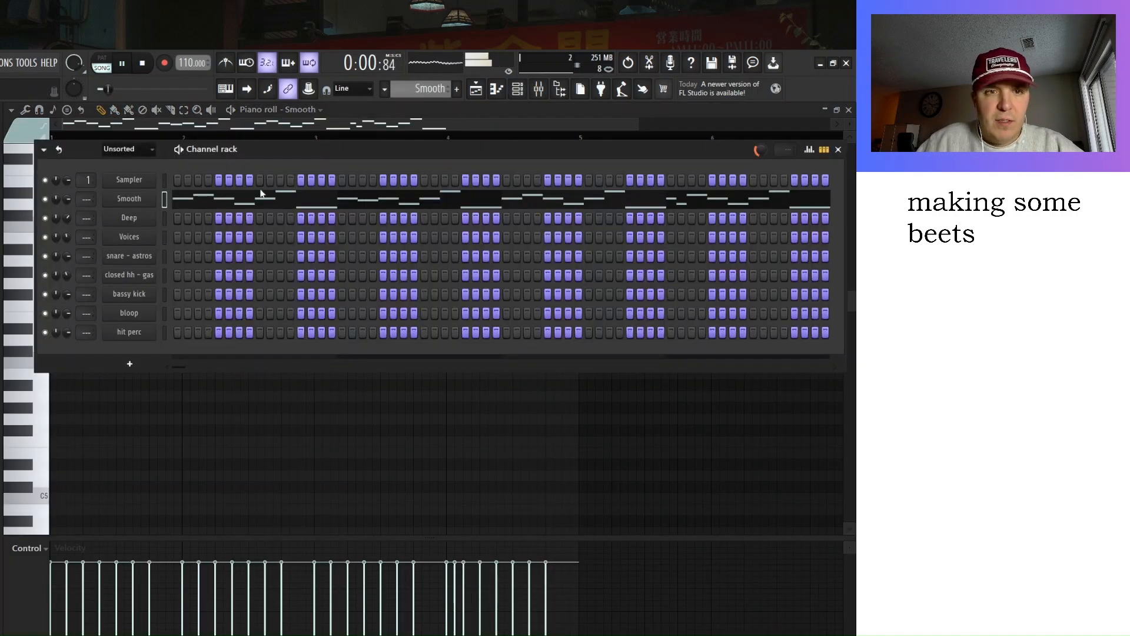
click(135, 375)
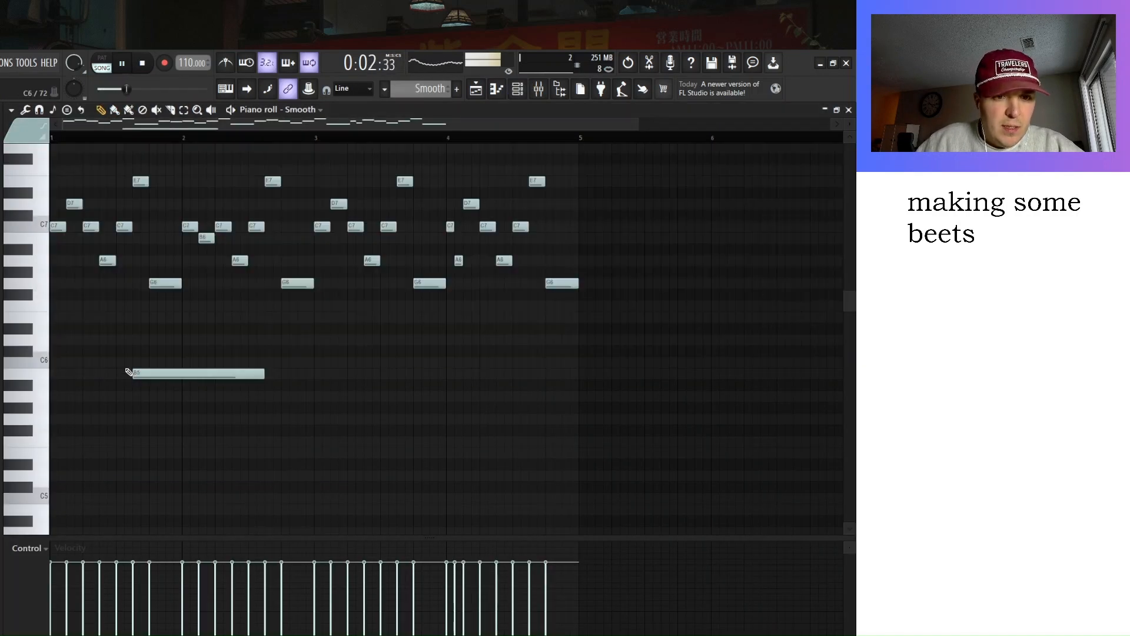
right_click(205, 370)
click(538, 89)
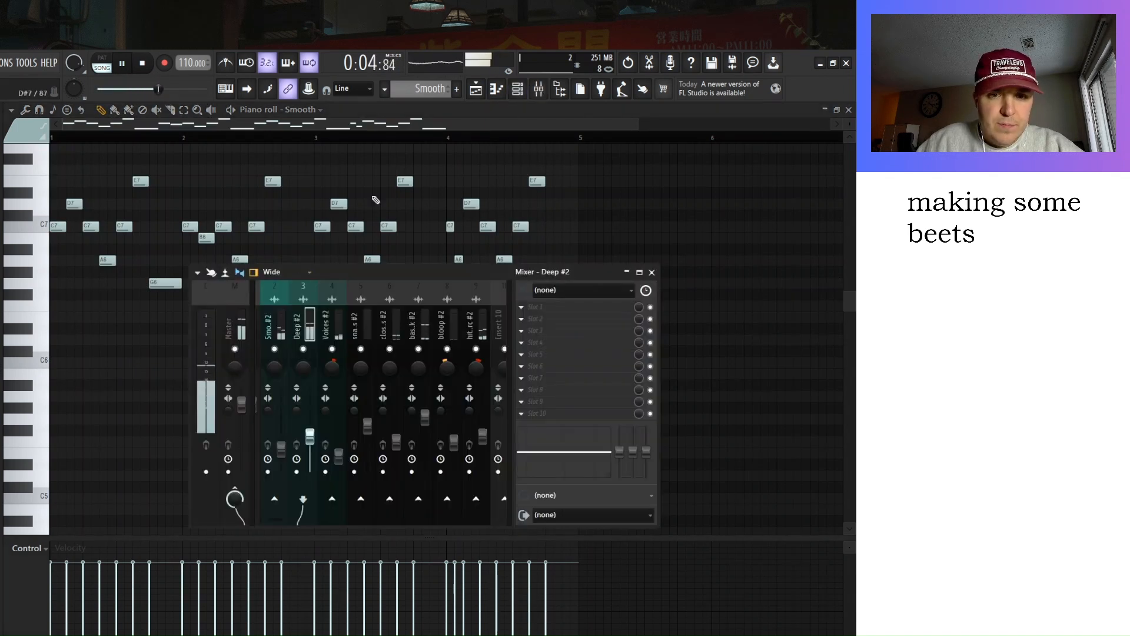
Add a FLEX channel and load the Cellos Staccato preset from the Essential Strings pack.
click(527, 90)
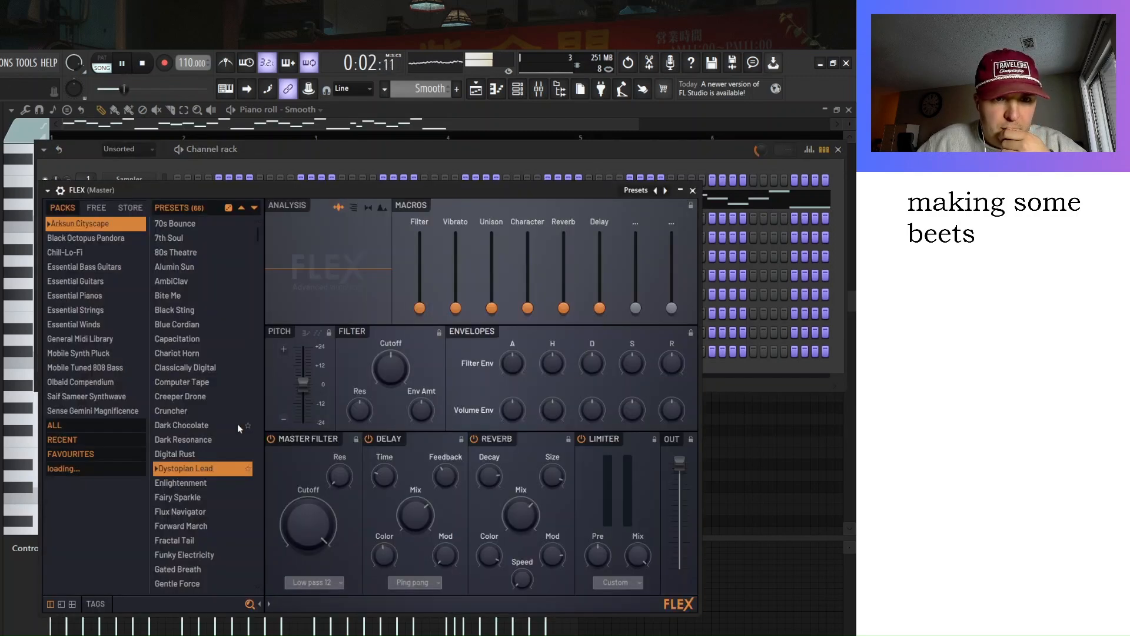
click(93, 311)
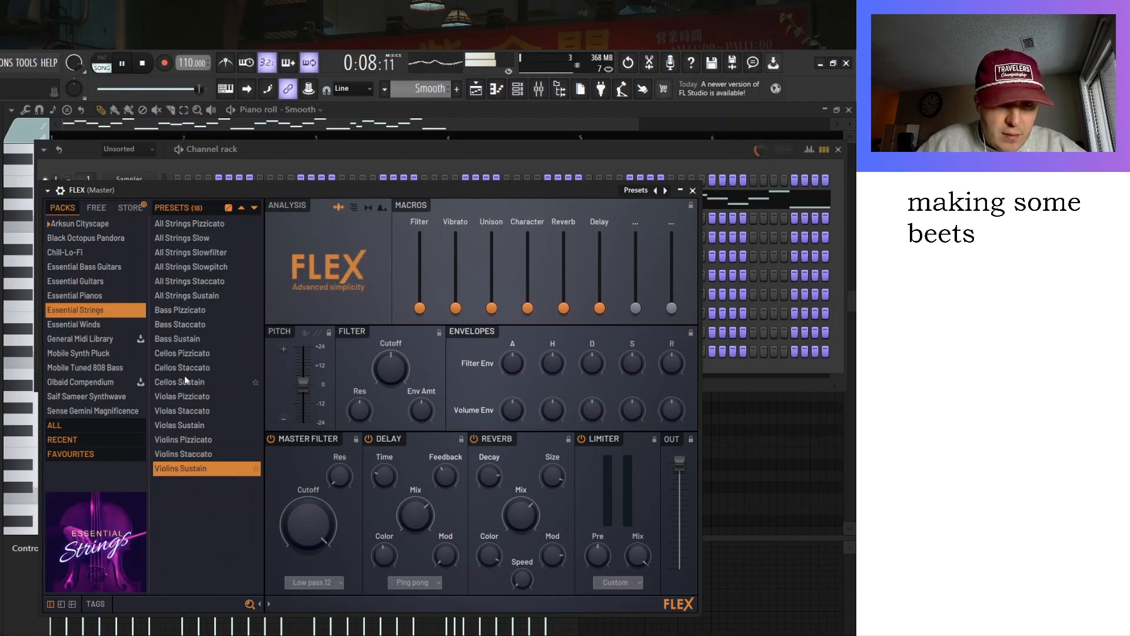
click(238, 365)
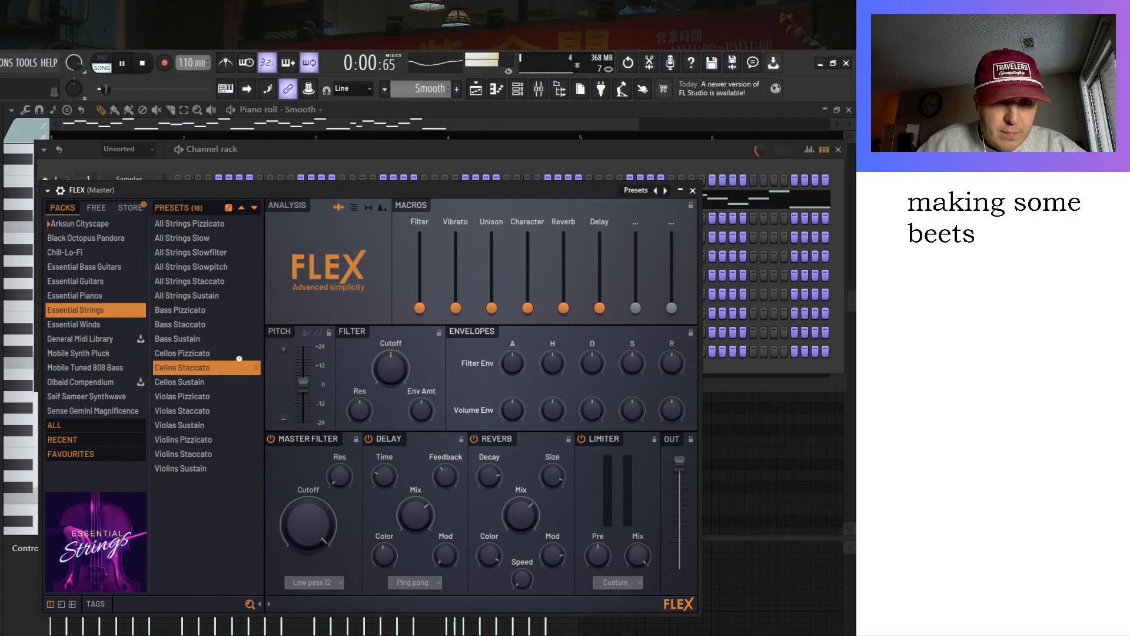
click(692, 191)
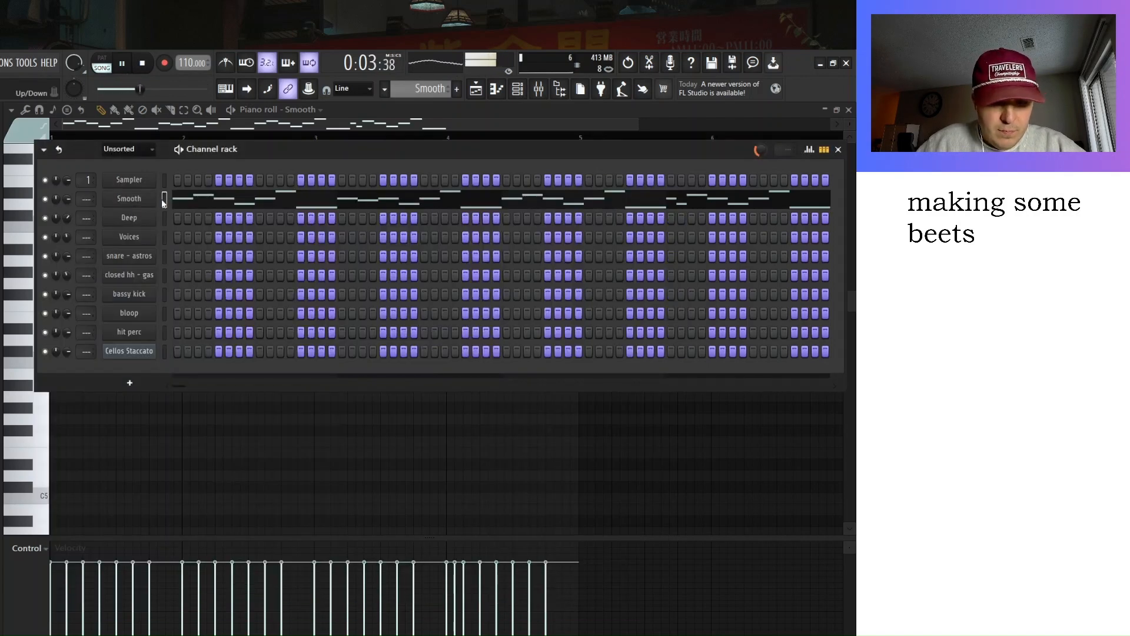
Stop playback and paste the Smooth melody into the Cellos Staccato channel of the empty Pattern 9.
click(127, 63)
click(164, 353)
key(ctrl+v)
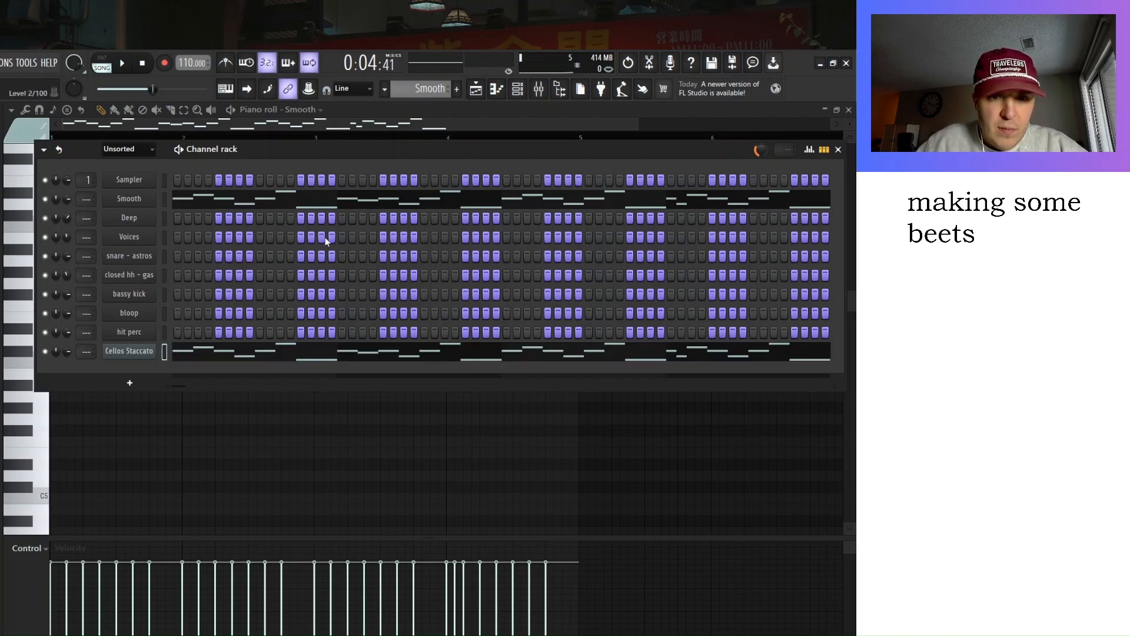
key(ctrl+z)
drag(433, 90, 433, 60)
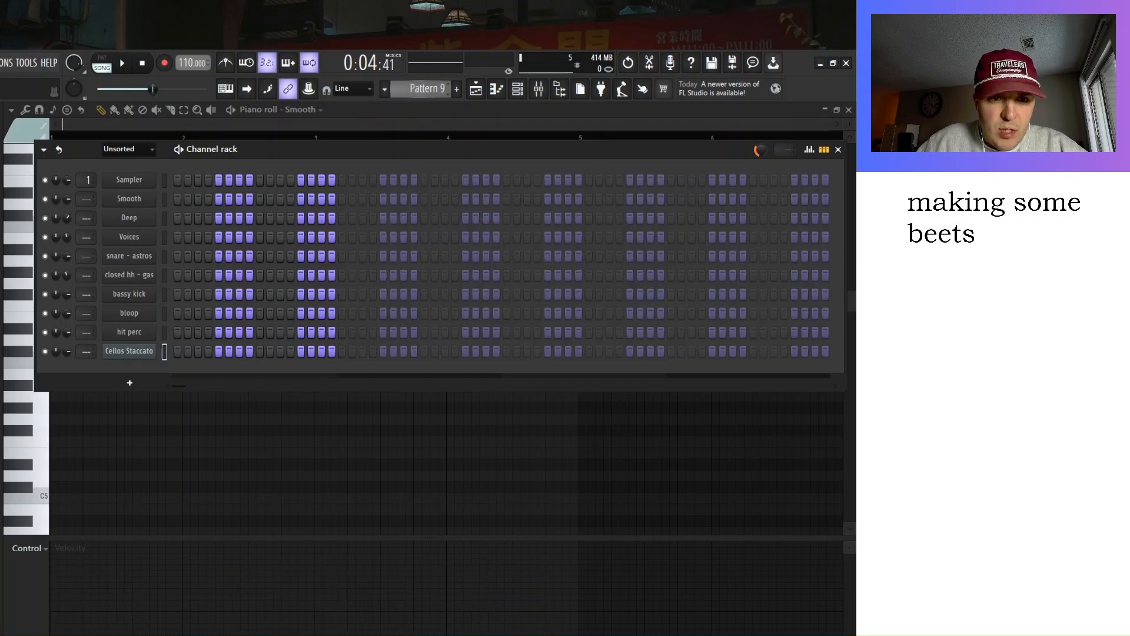
key(ctrl+v)
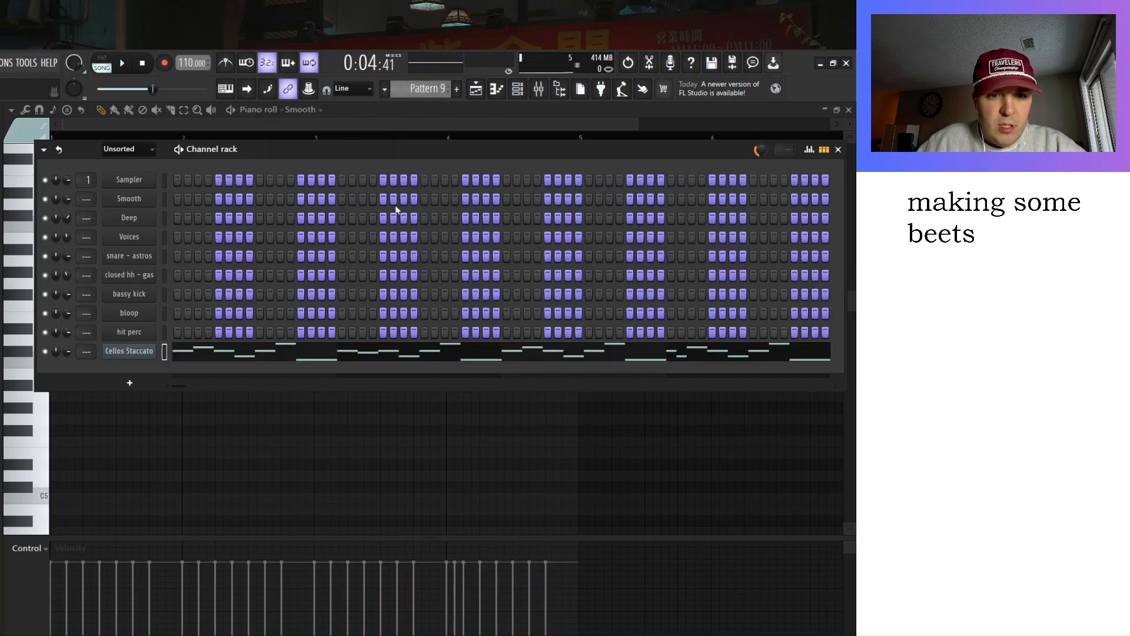
Play Pattern 9 on its own and transpose all the Cellos Staccato notes down one octave.
click(115, 66)
key(space)
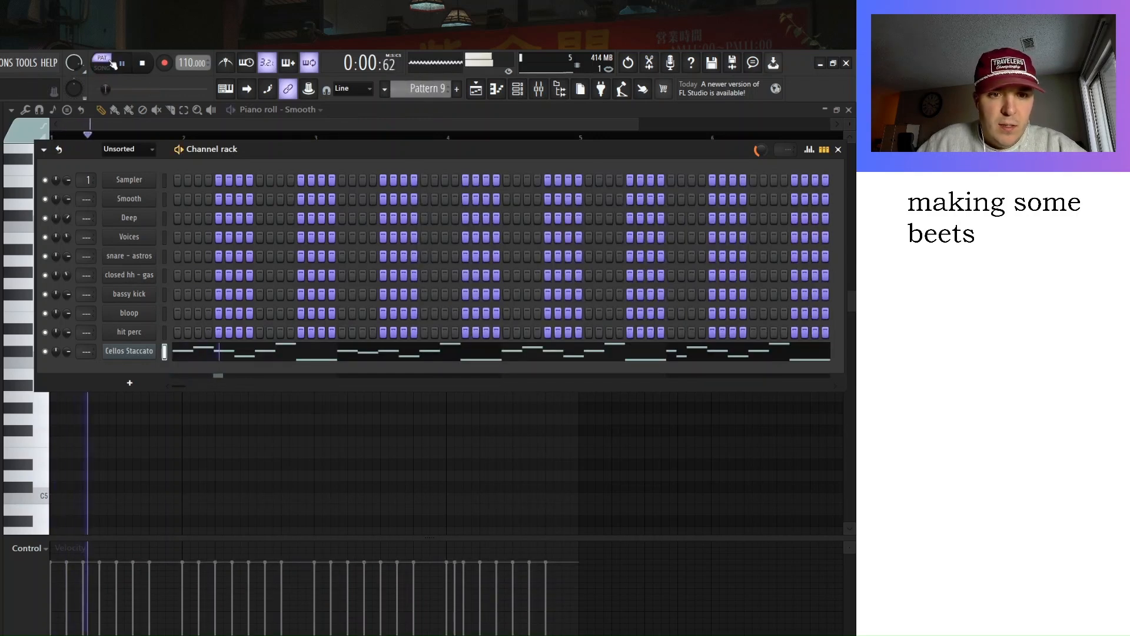
click(245, 353)
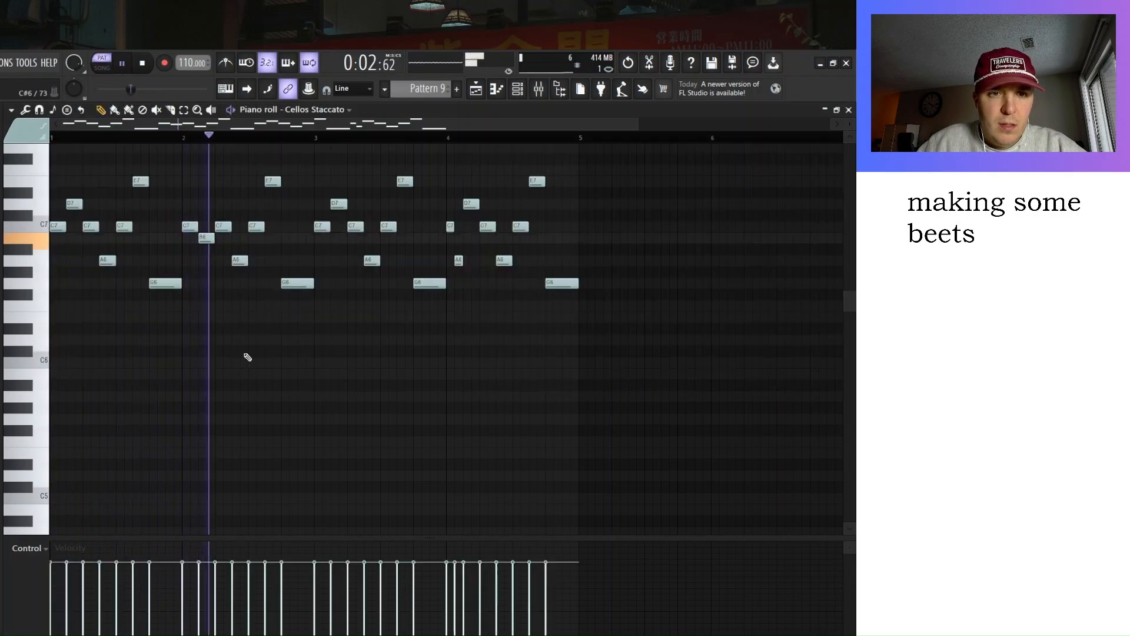
key(ctrl+a)
key(ctrl+Down)
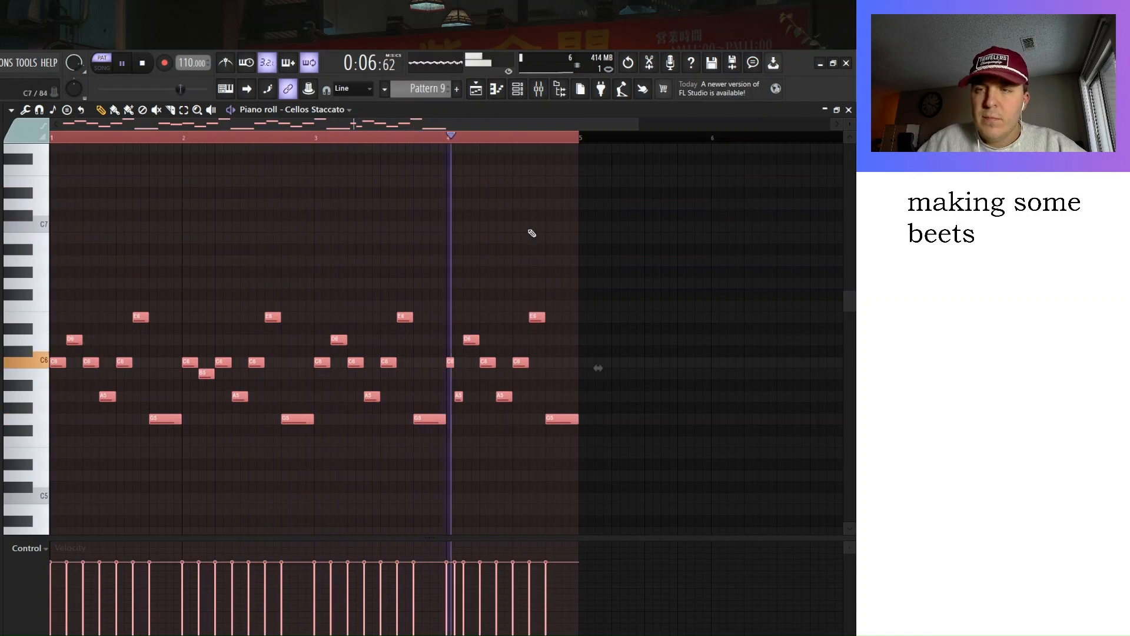
click(848, 110)
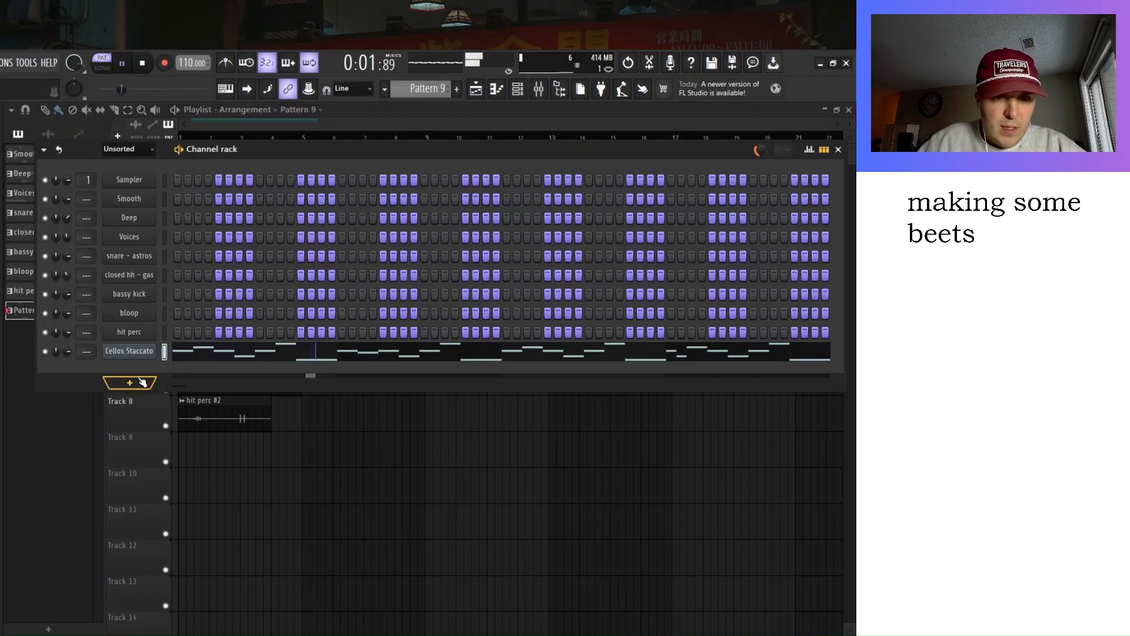
key(space)
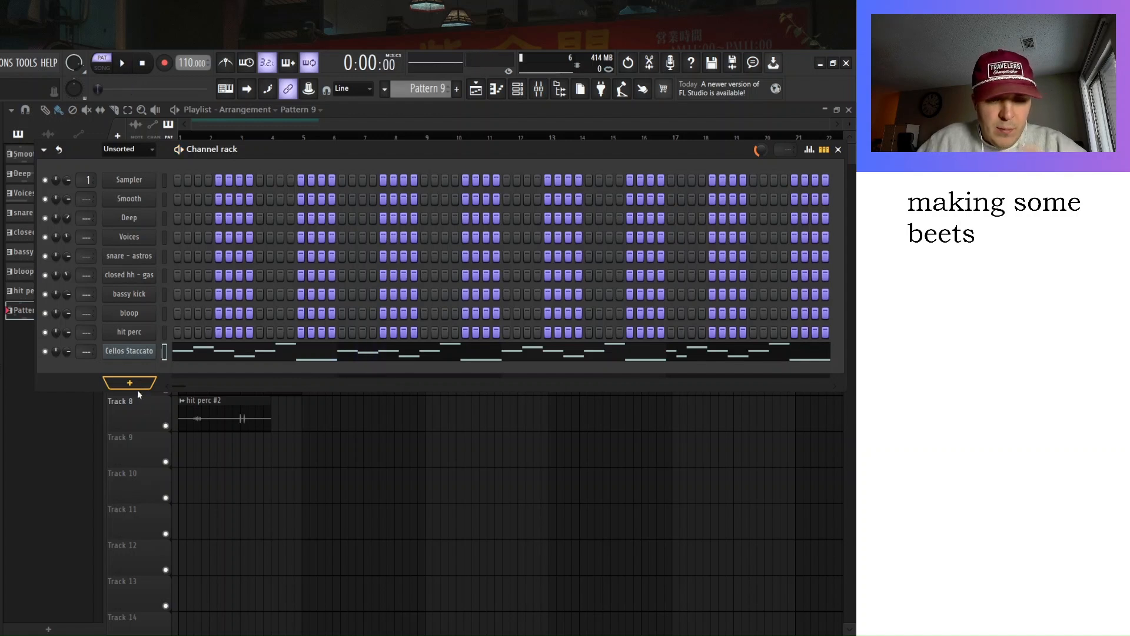
Add another FLEX channel, load the Electric Piano preset from Essential Pianos, and audition its sound.
click(169, 604)
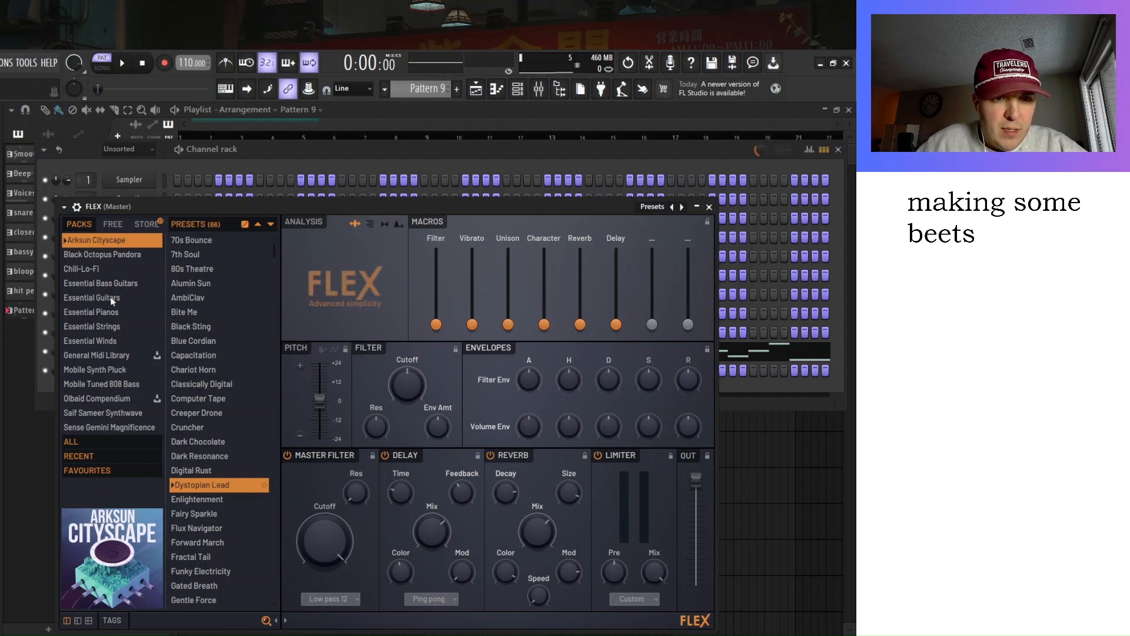
click(113, 312)
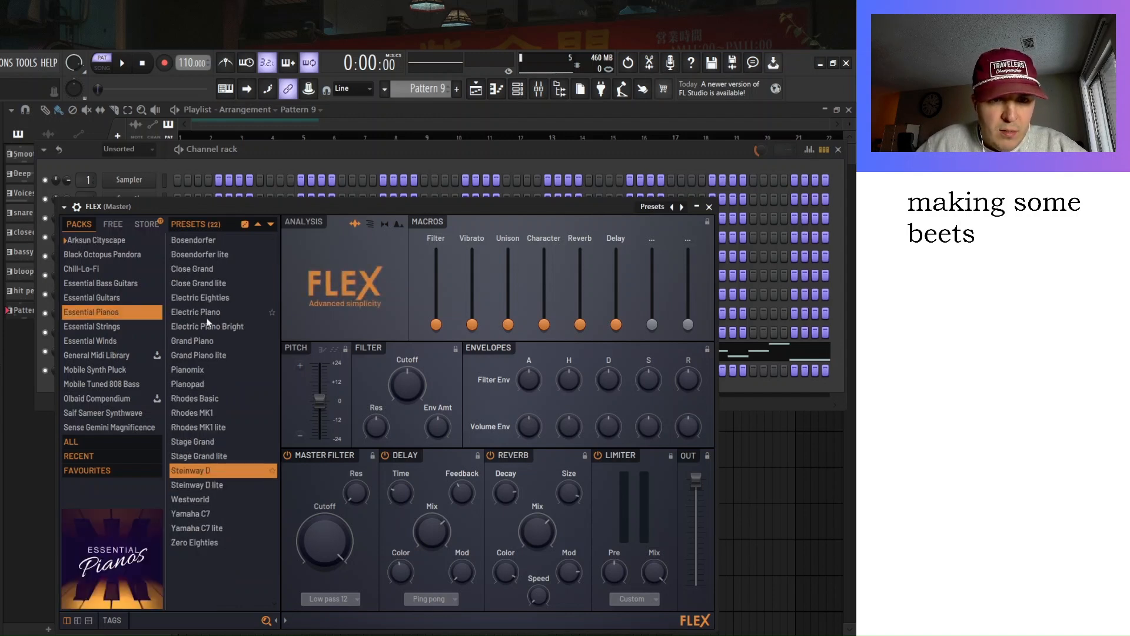
click(197, 268)
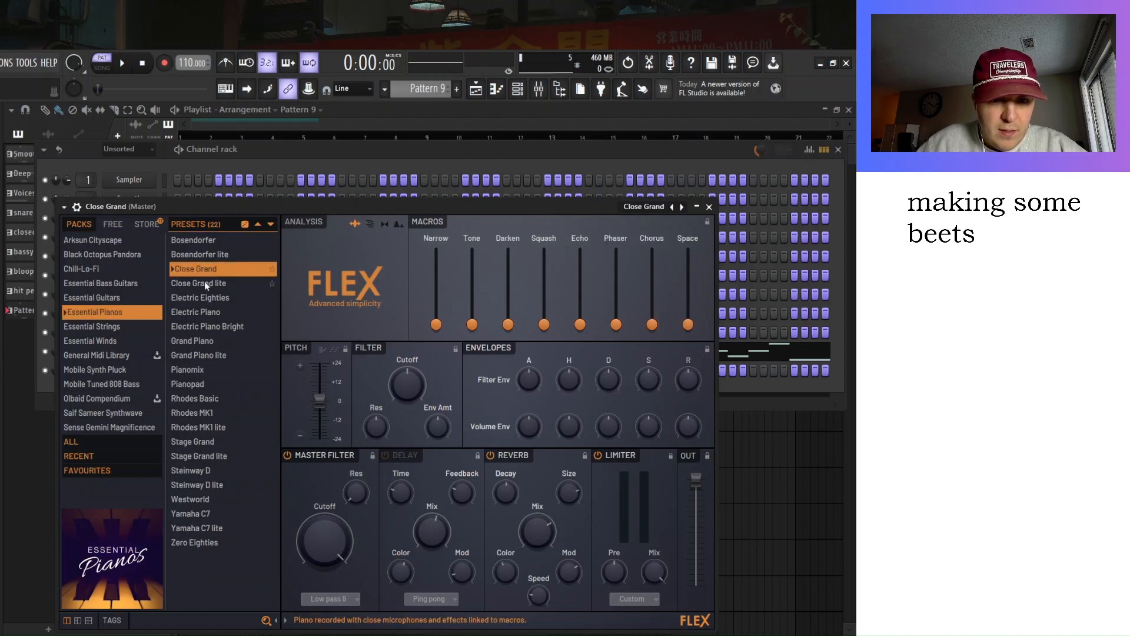
click(200, 313)
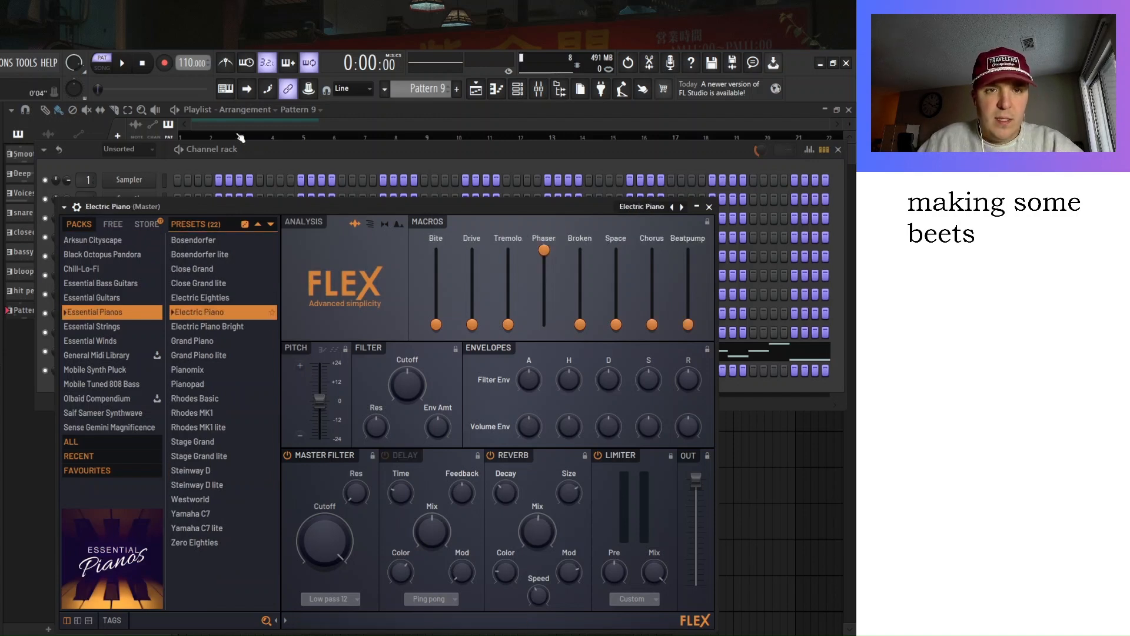
key(z)
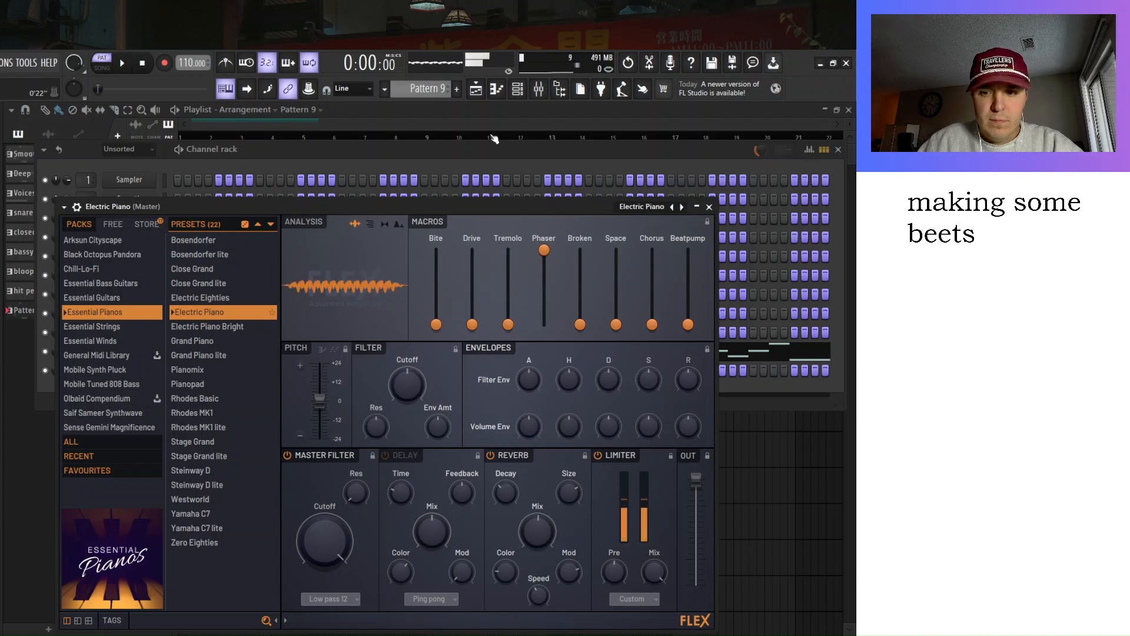
click(709, 207)
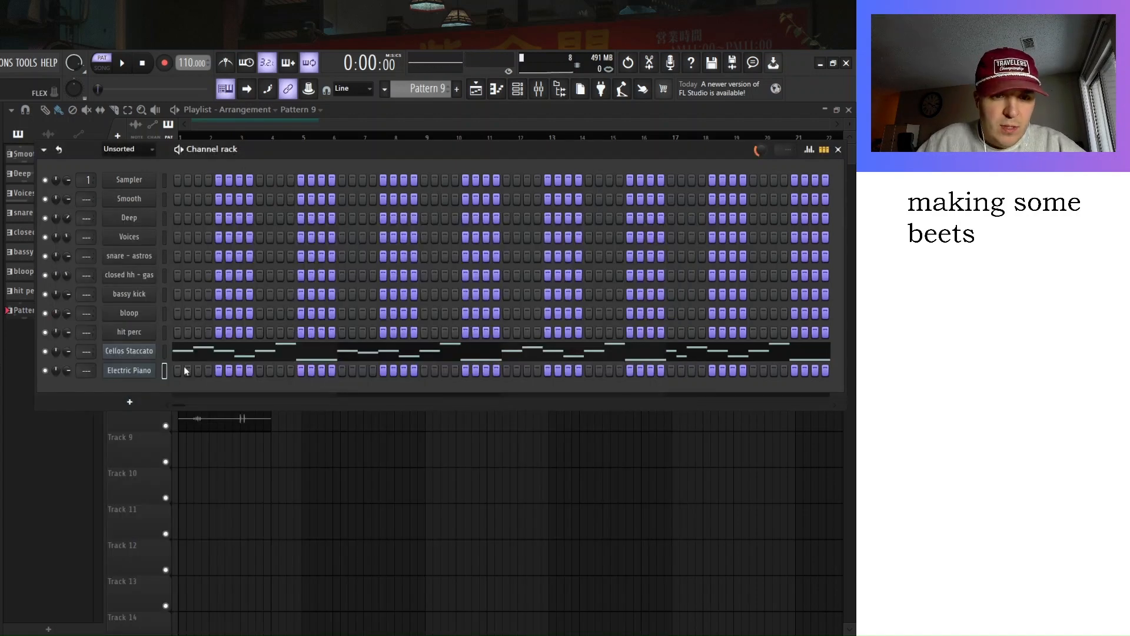
Draw a one-bar C-E-G chord for the Electric Piano in bar 1, lower it an octave to start at C5, and play it.
key(F7)
click(56, 363)
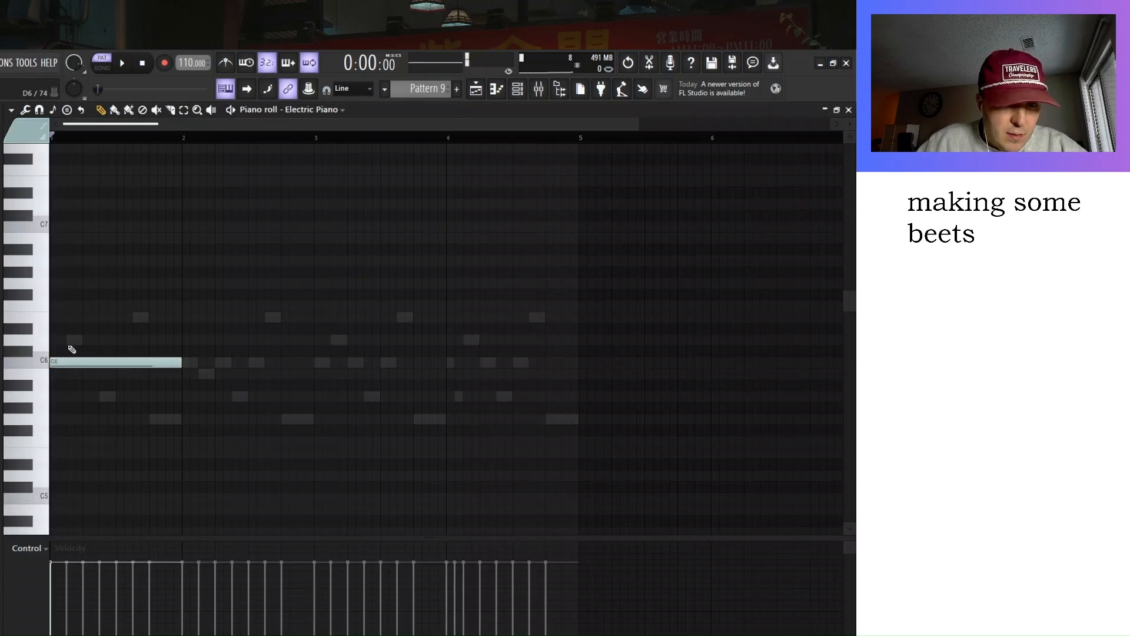
click(53, 316)
click(52, 283)
key(ctrl+a)
key(ctrl+Down)
scroll(52, 320, down, 5)
key(space)
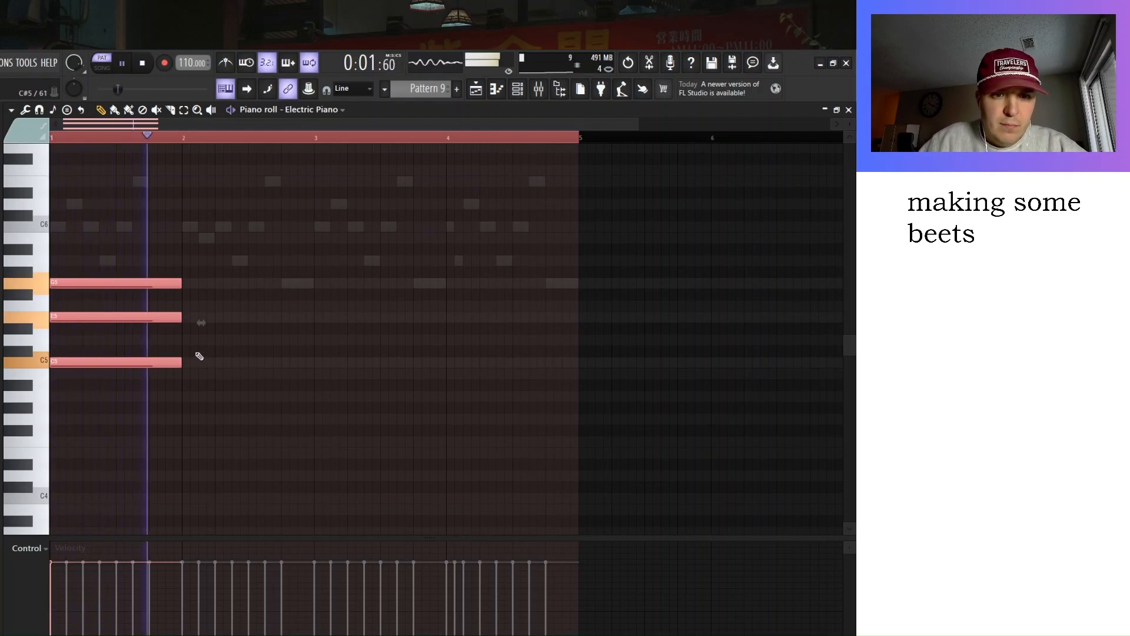
key(space)
Add a one-bar D5-F5-A5 chord in bar 2 of the Electric Piano part and play the two chords.
click(187, 339)
click(187, 306)
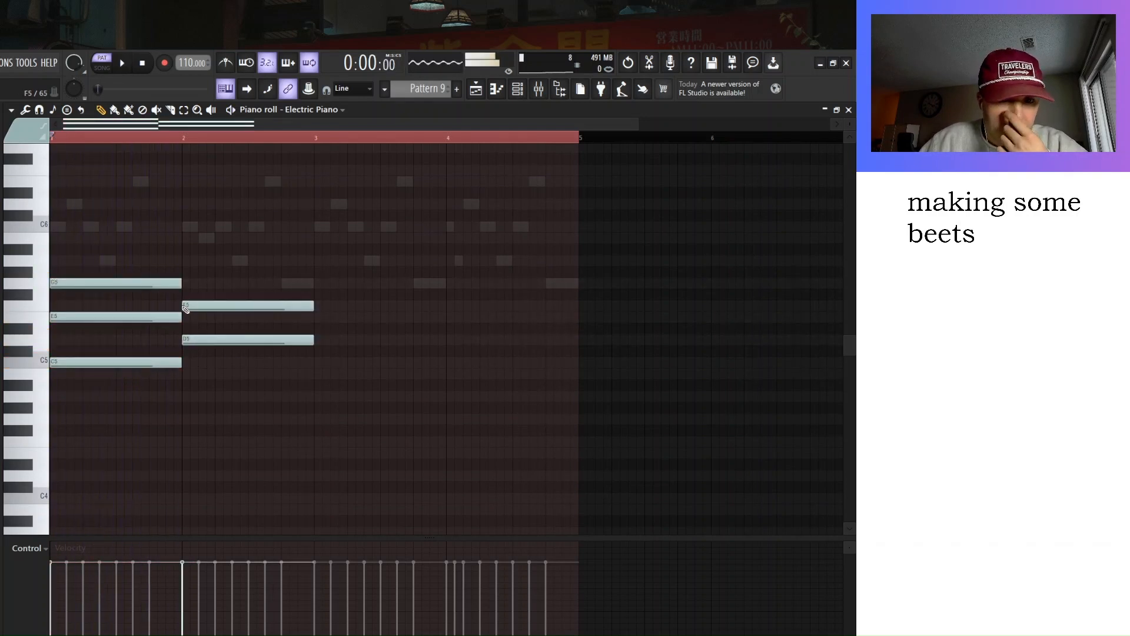
click(188, 261)
key(space)
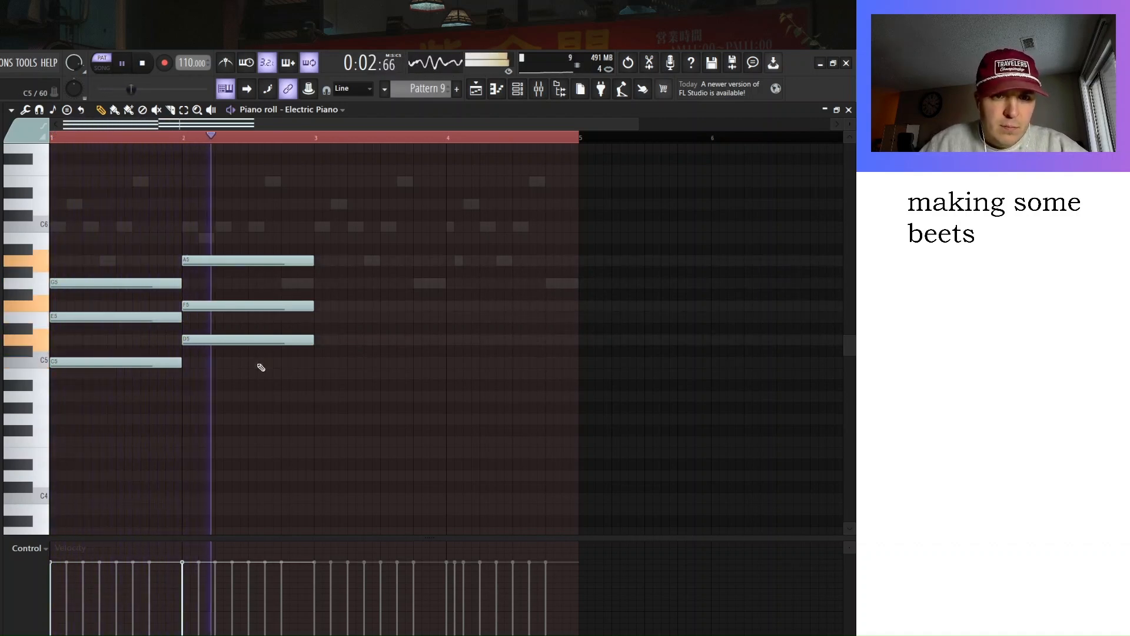
key(space)
Duplicate both Electric Piano chords and place the copies in bars 3 and 4.
key(ctrl+a)
key(ctrl+b)
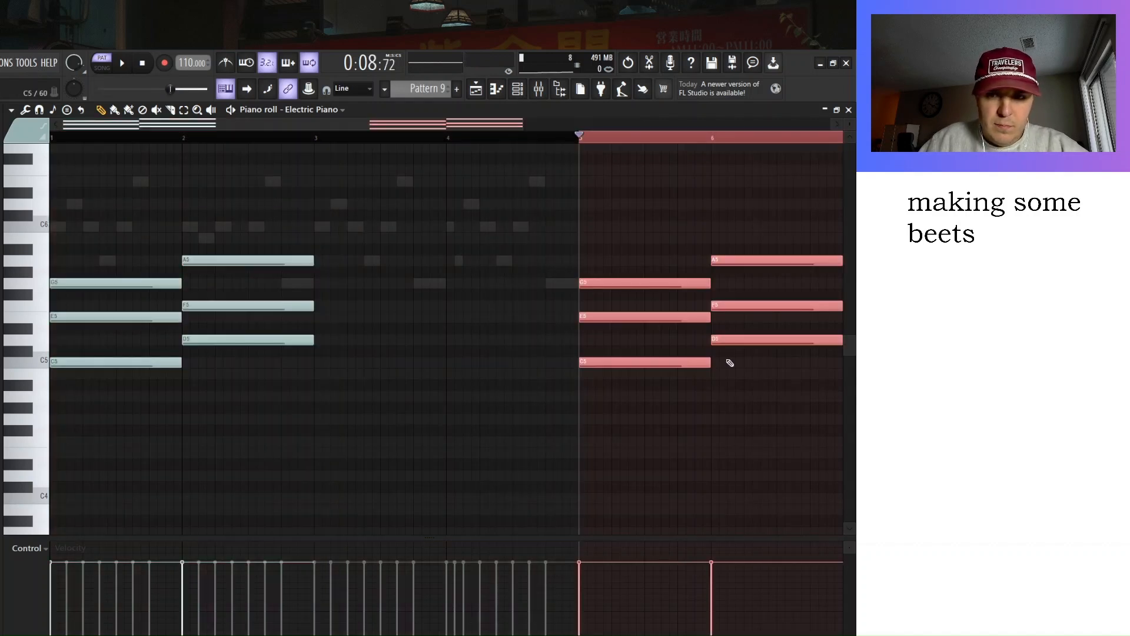
drag(656, 359, 391, 355)
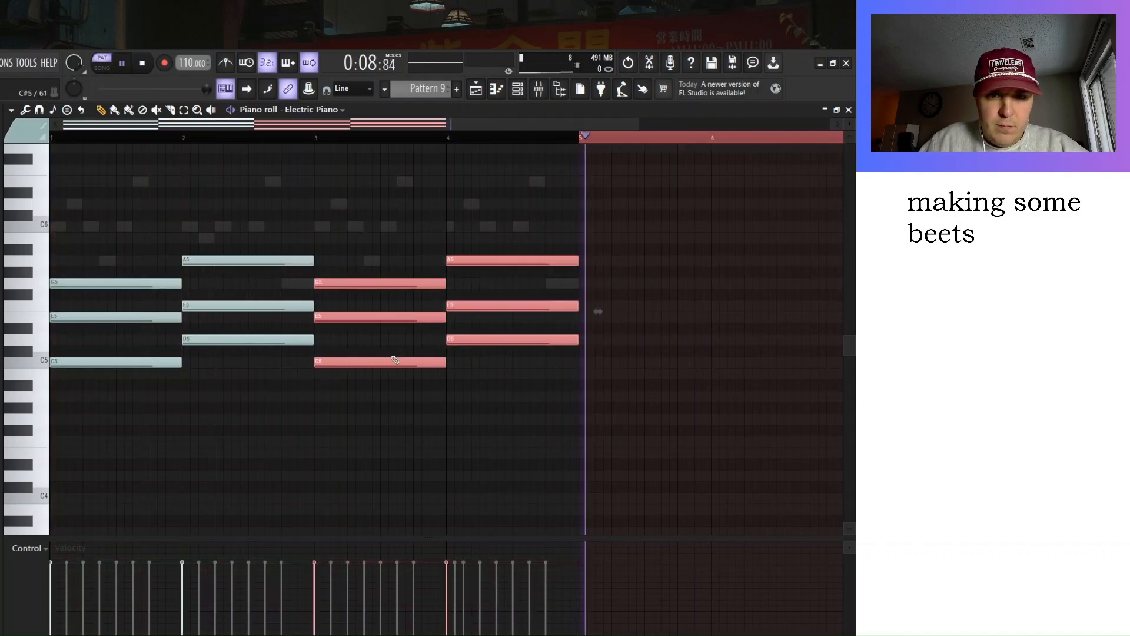
click(373, 406)
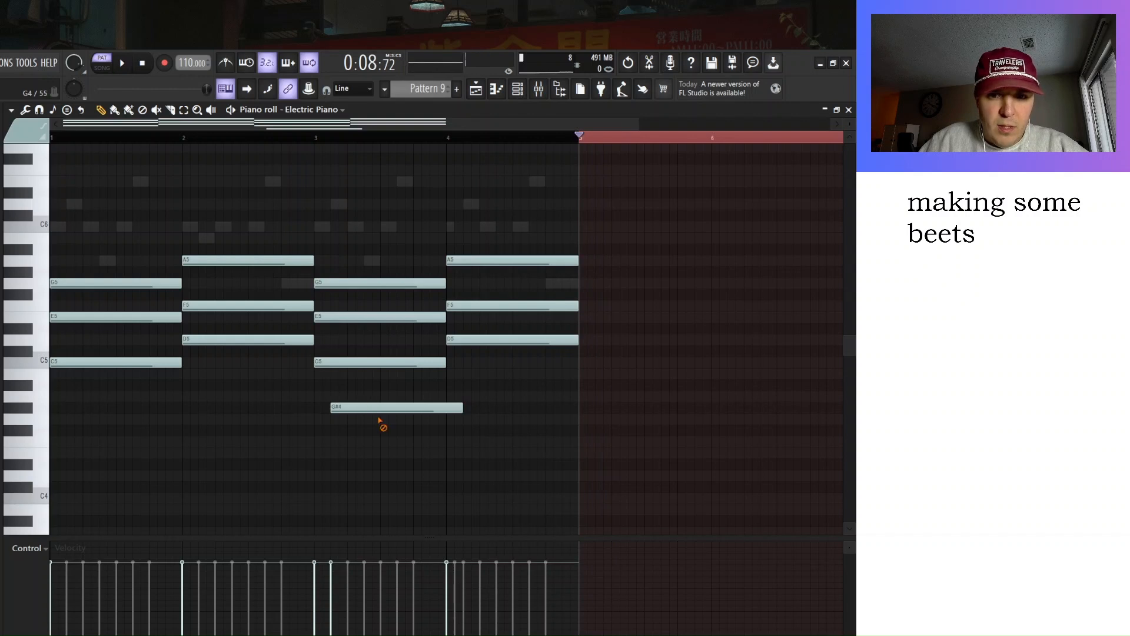
right_click(379, 410)
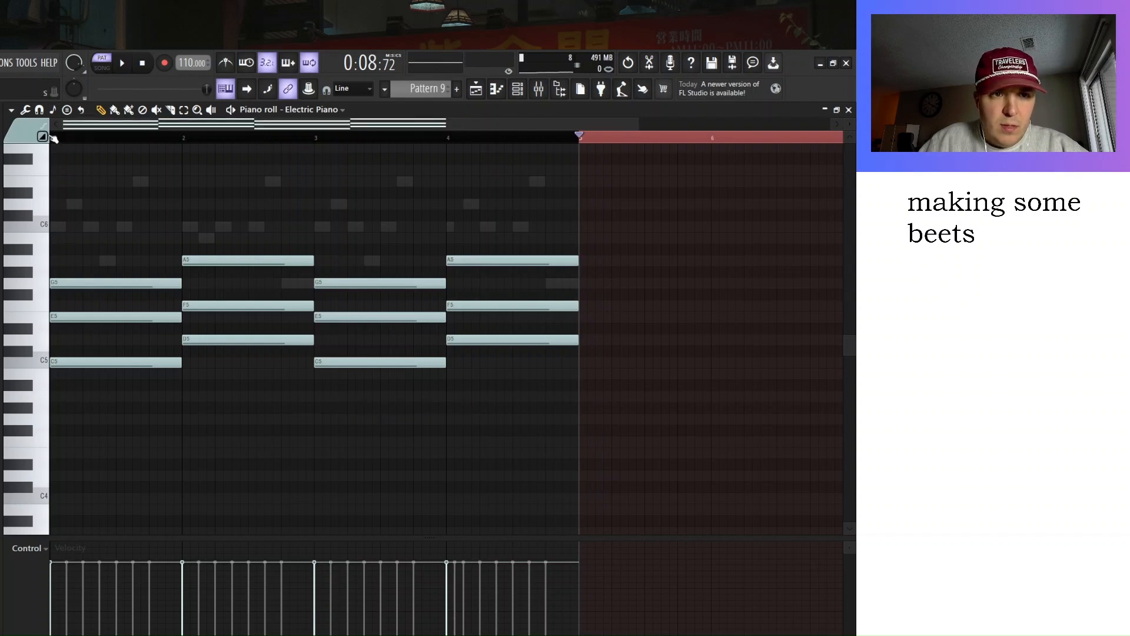
Strum the four Electric Piano chords so their notes start slightly staggered, and play the pattern.
click(53, 138)
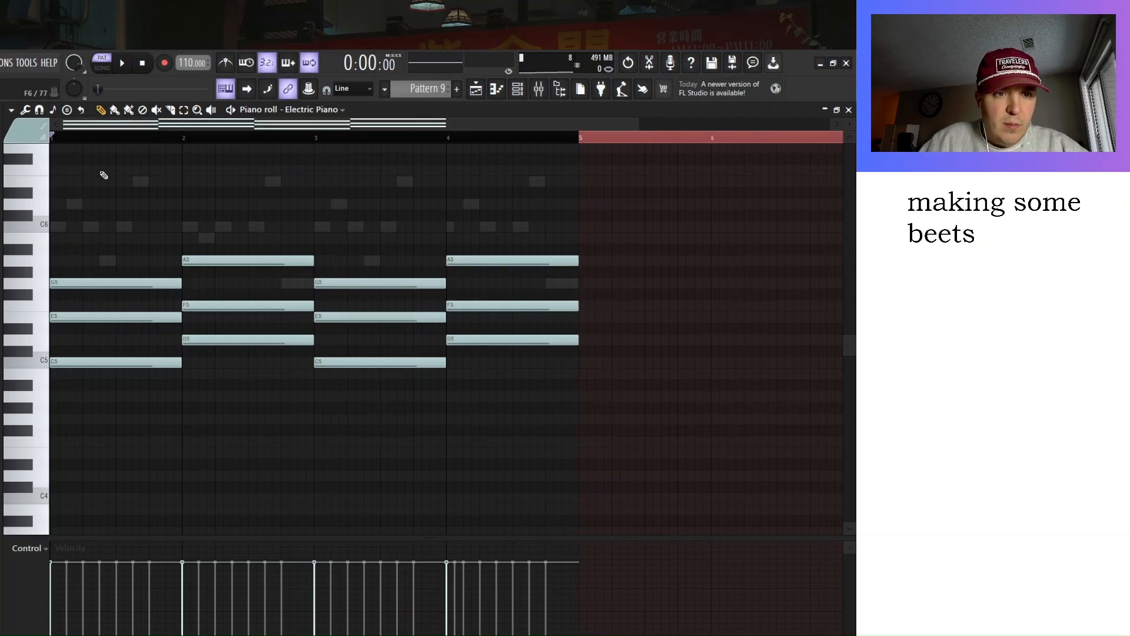
key(alt+s)
key(space)
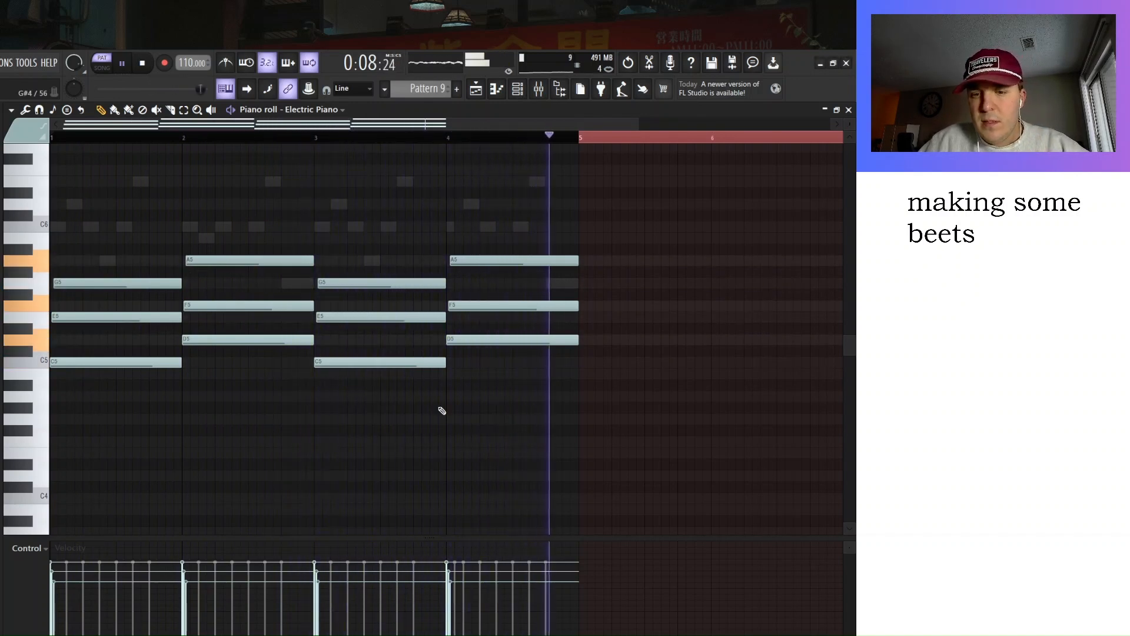
key(space)
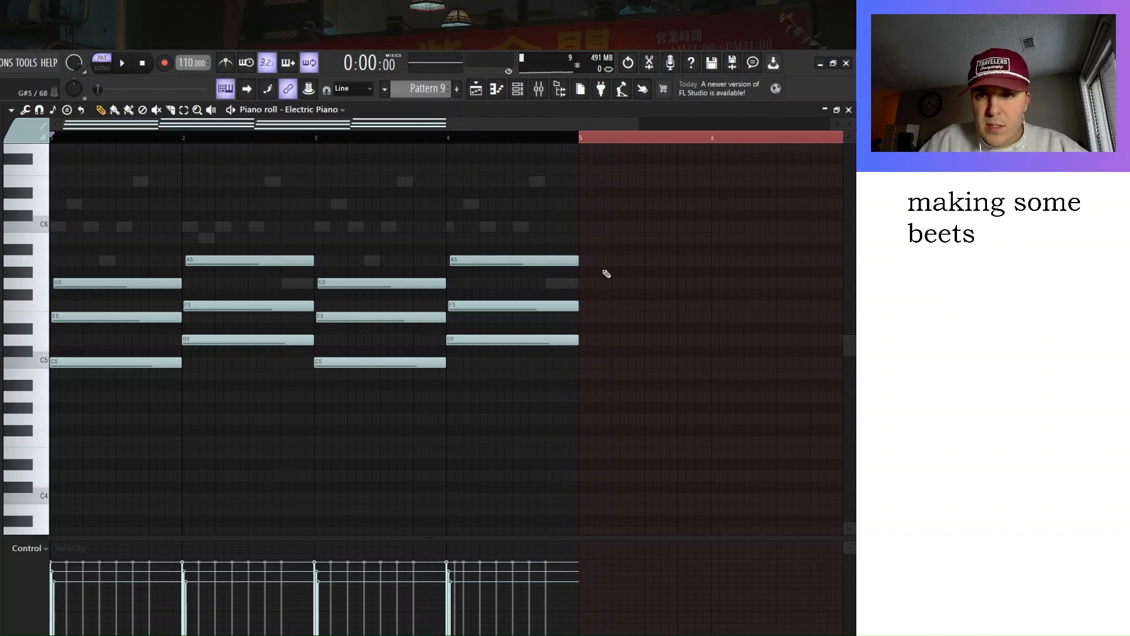
Add an Xpand!2 channel layering Female Aah Choir+, Solo Violin+ and Softy+, lowering part A's level and setting part C to -7.4 dB.
scroll(606, 274, up, 4)
click(530, 139)
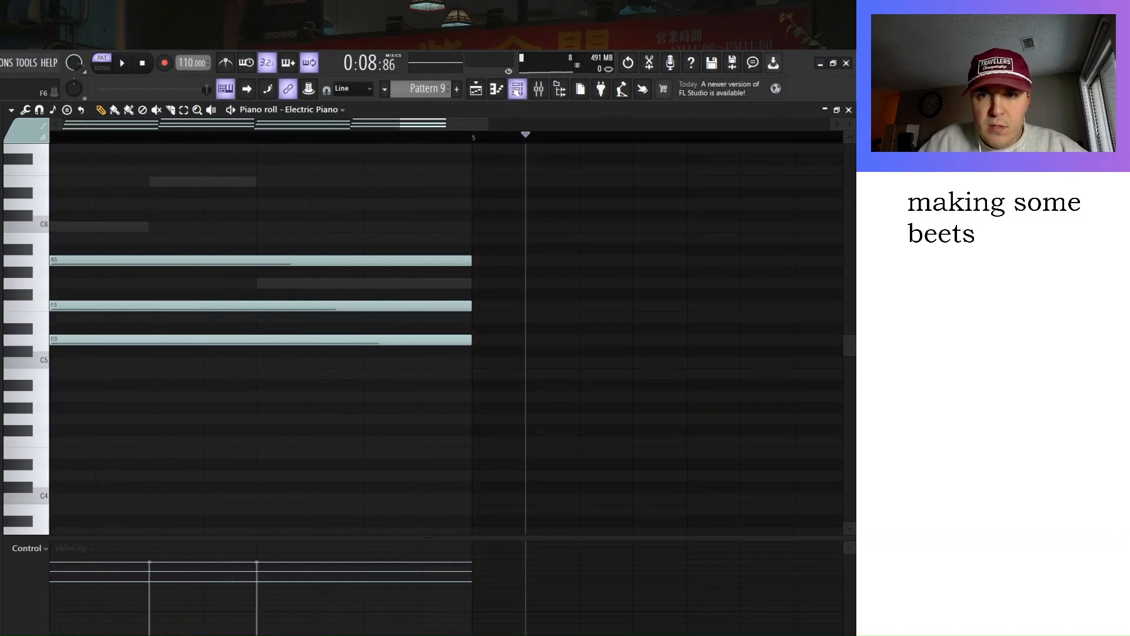
click(517, 90)
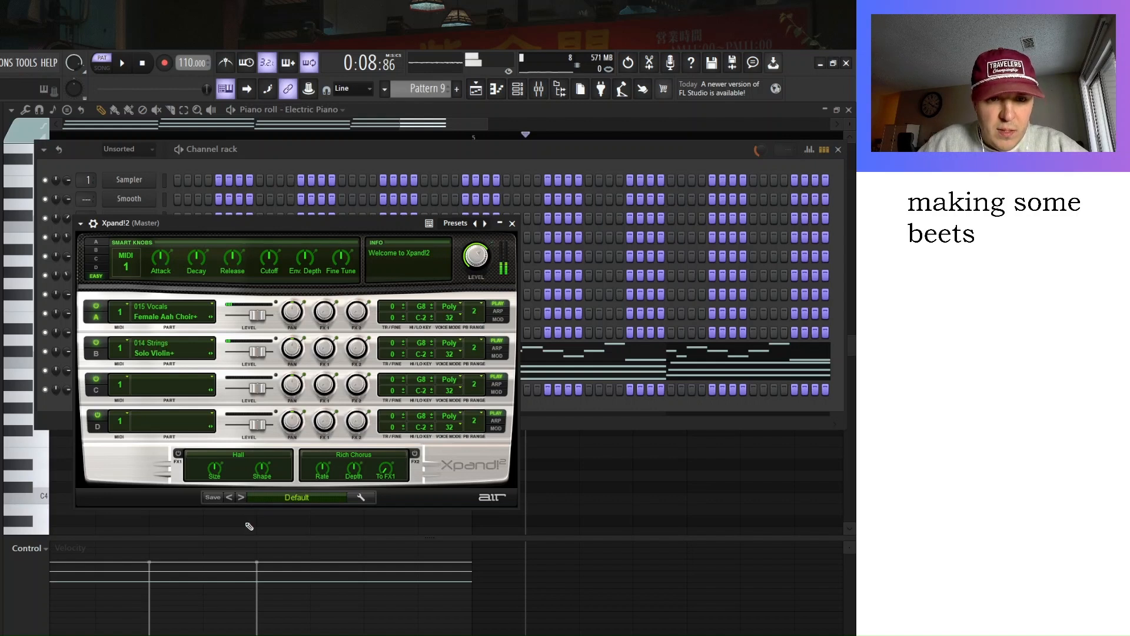
drag(254, 316, 252, 355)
drag(292, 311, 283, 291)
drag(291, 347, 281, 368)
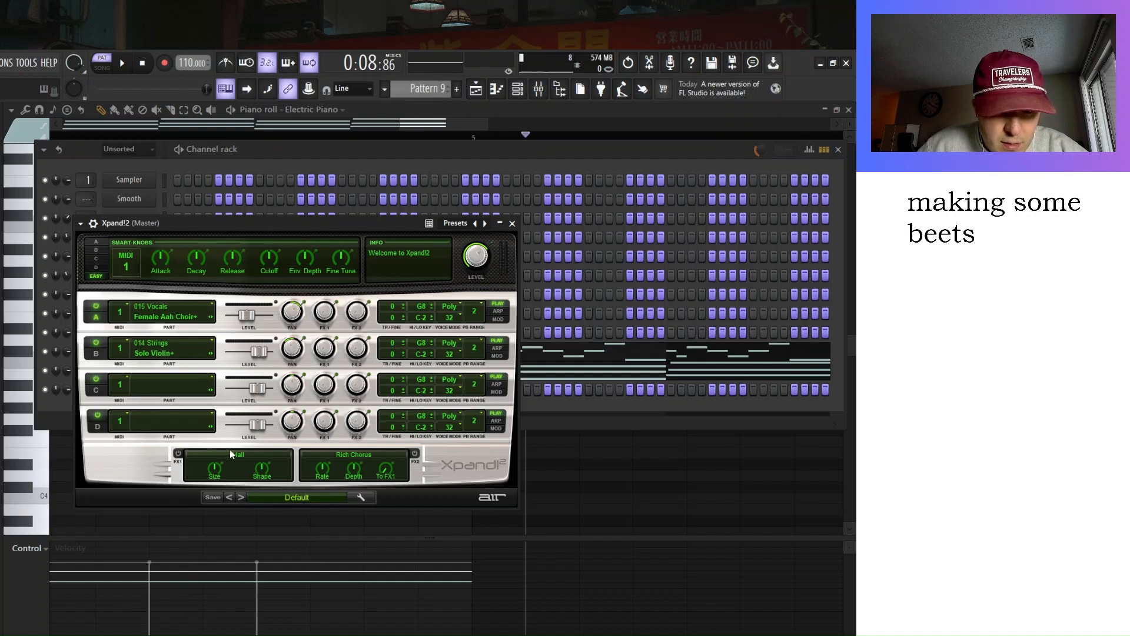
mouse_move(258, 387)
mouse_down()
mouse_move(240, 386)
mouse_move(249, 393)
mouse_up()
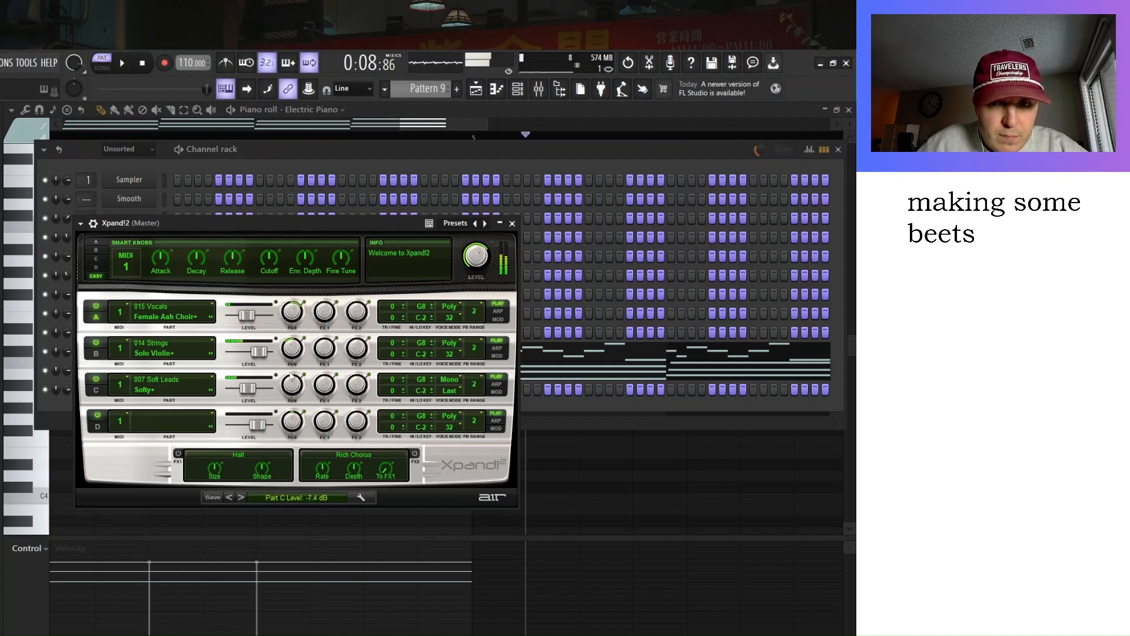
key(Escape)
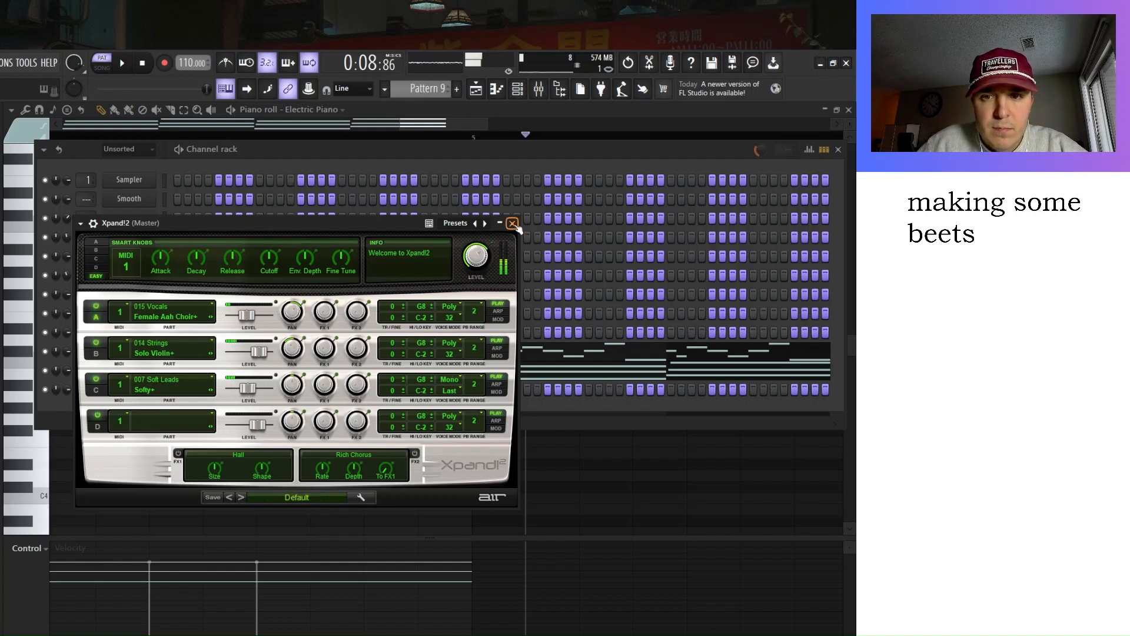
click(513, 223)
Copy the Cellos Staccato melody into the Xpand!2 channel, solo that channel, and play it.
key(F7)
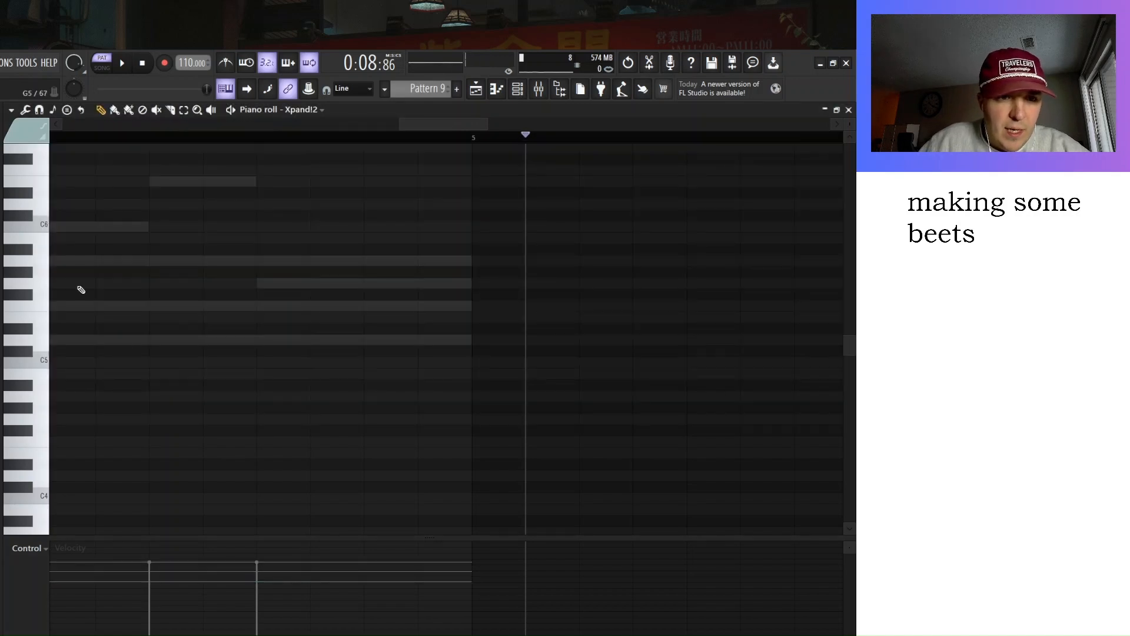
scroll(149, 248, up, 4)
scroll(226, 232, up, 3)
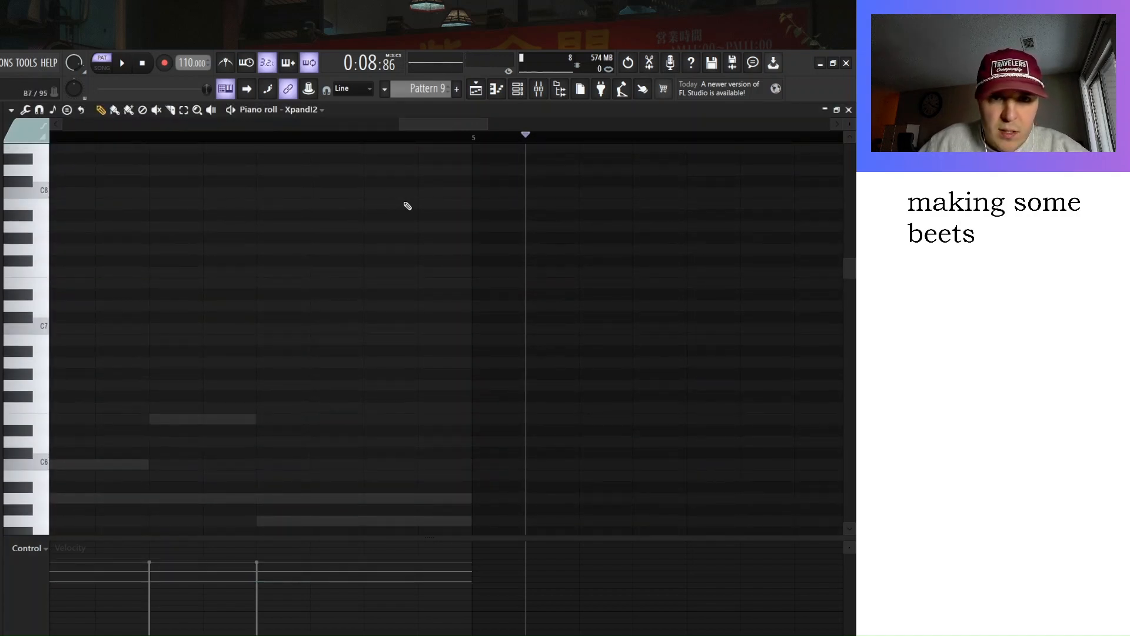
key(F6)
key(F5)
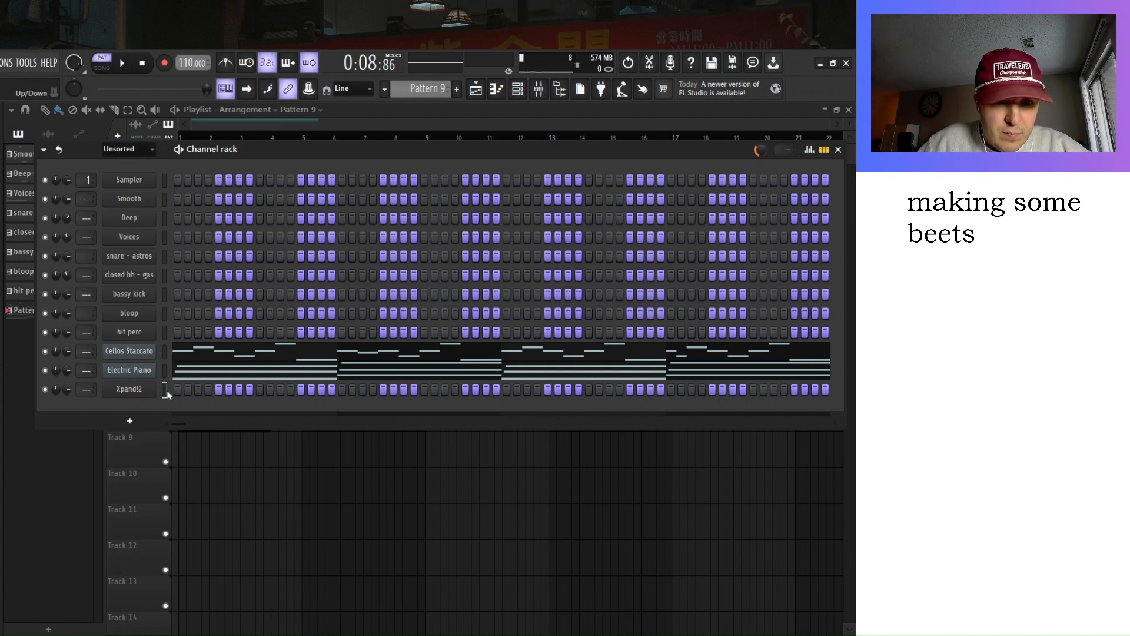
key(ctrl+v)
right_click(46, 389)
key(space)
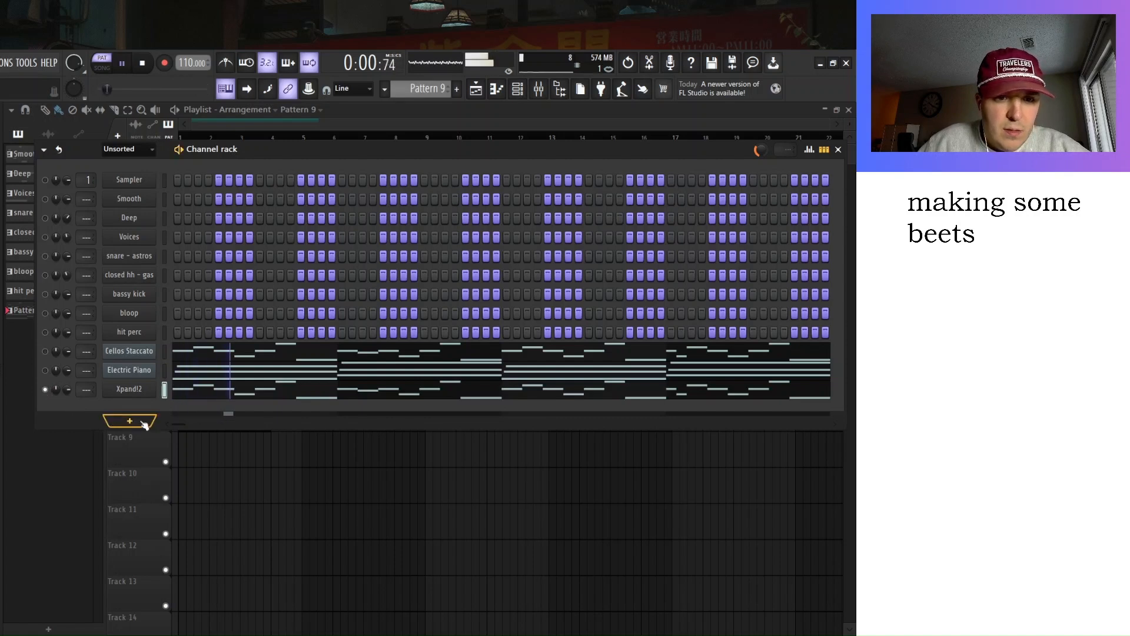
In bar 1 of the Xpand!2 melody, delete the second and third C6 notes, lengthen D6 and A5 over the gaps, and play it.
click(217, 390)
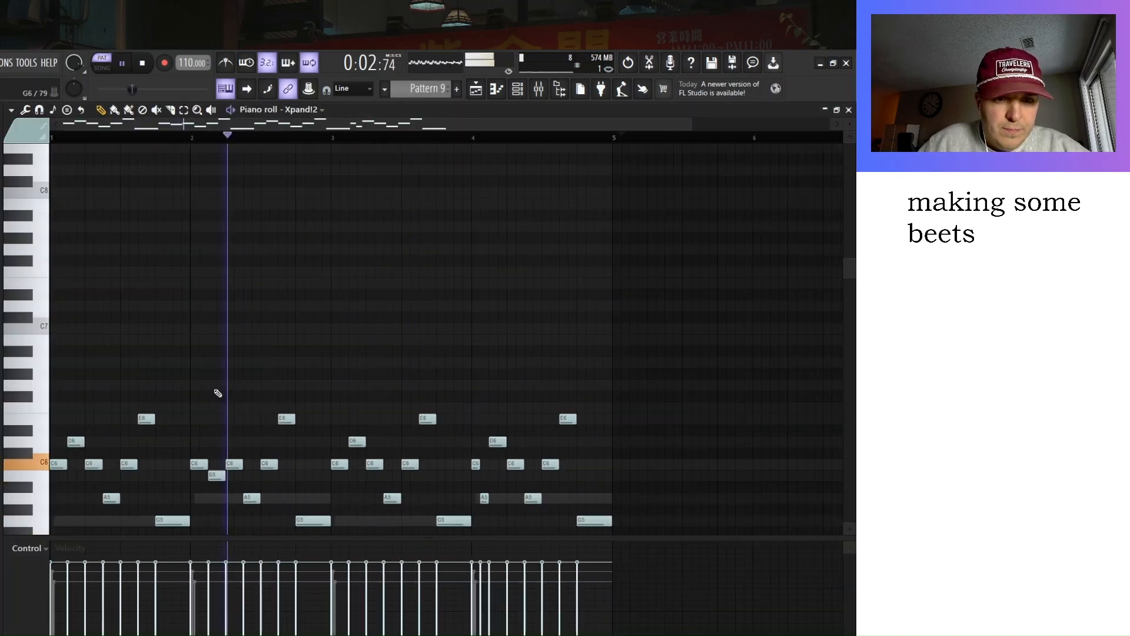
scroll(75, 516, down, 1)
scroll(73, 515, up, 1)
scroll(72, 512, down, 2)
scroll(54, 486, up, 1)
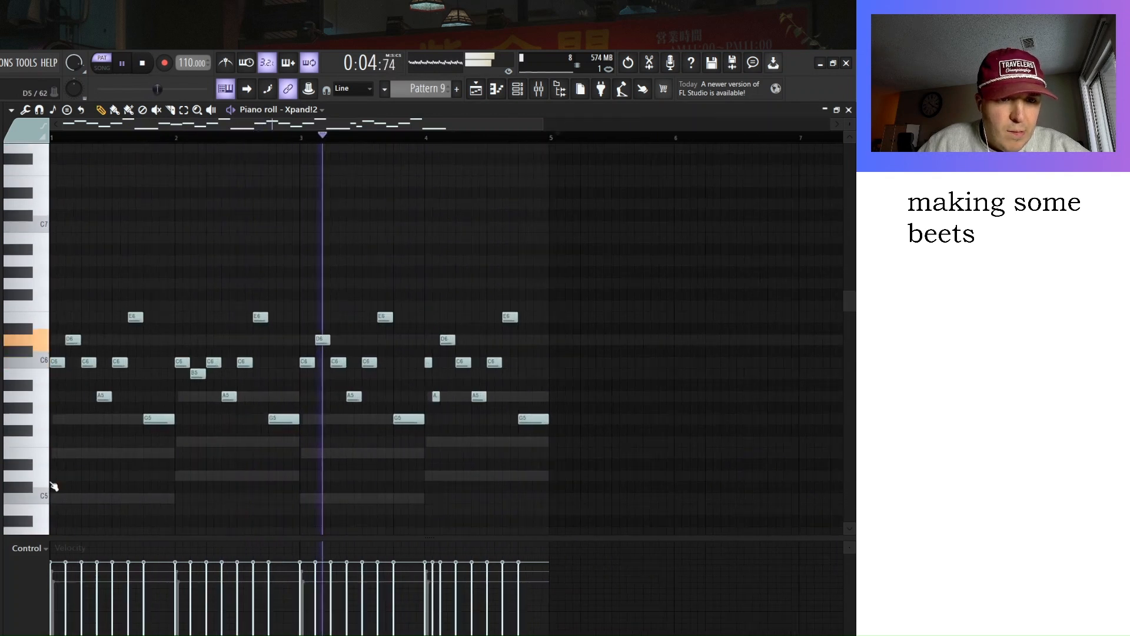
scroll(54, 486, up, 2)
key(space)
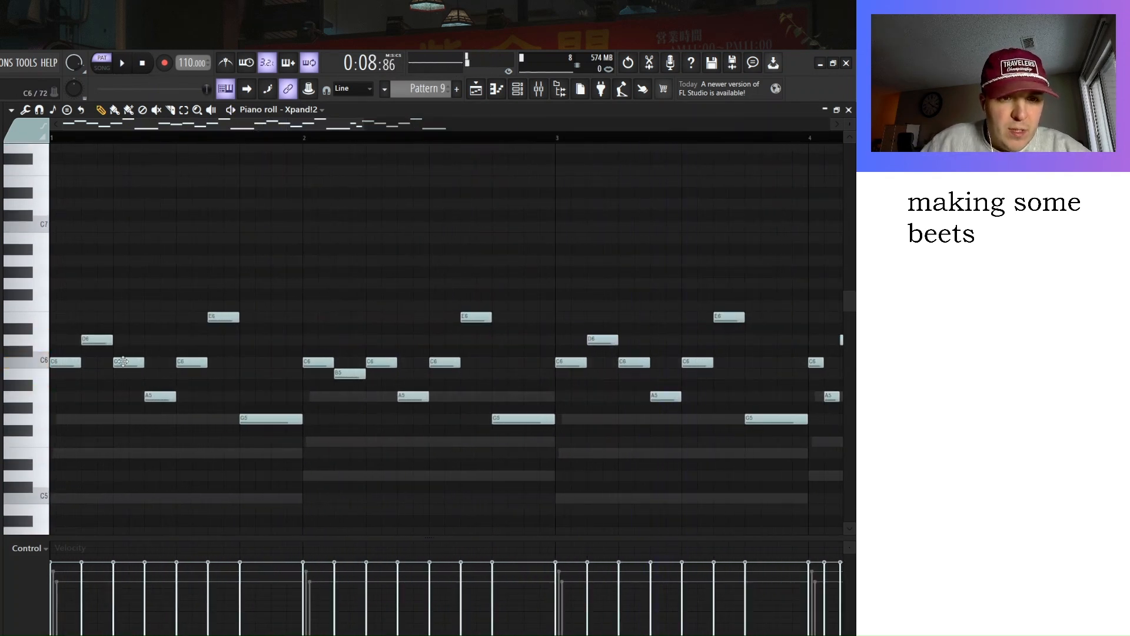
right_click(127, 360)
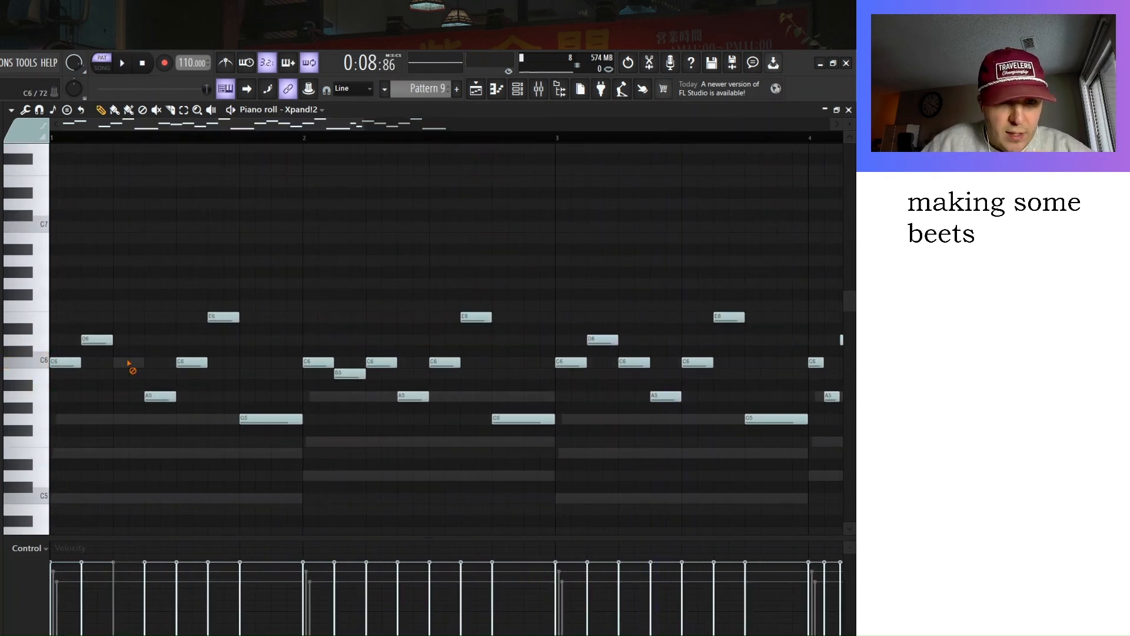
drag(112, 341, 143, 340)
right_click(191, 361)
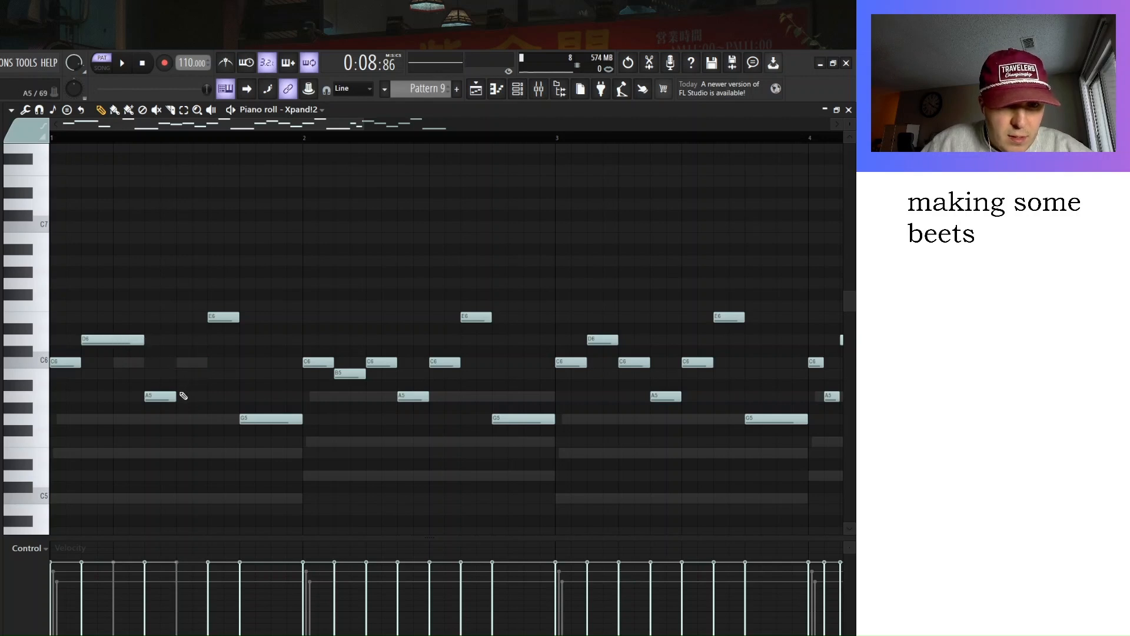
drag(182, 397, 209, 398)
key(space)
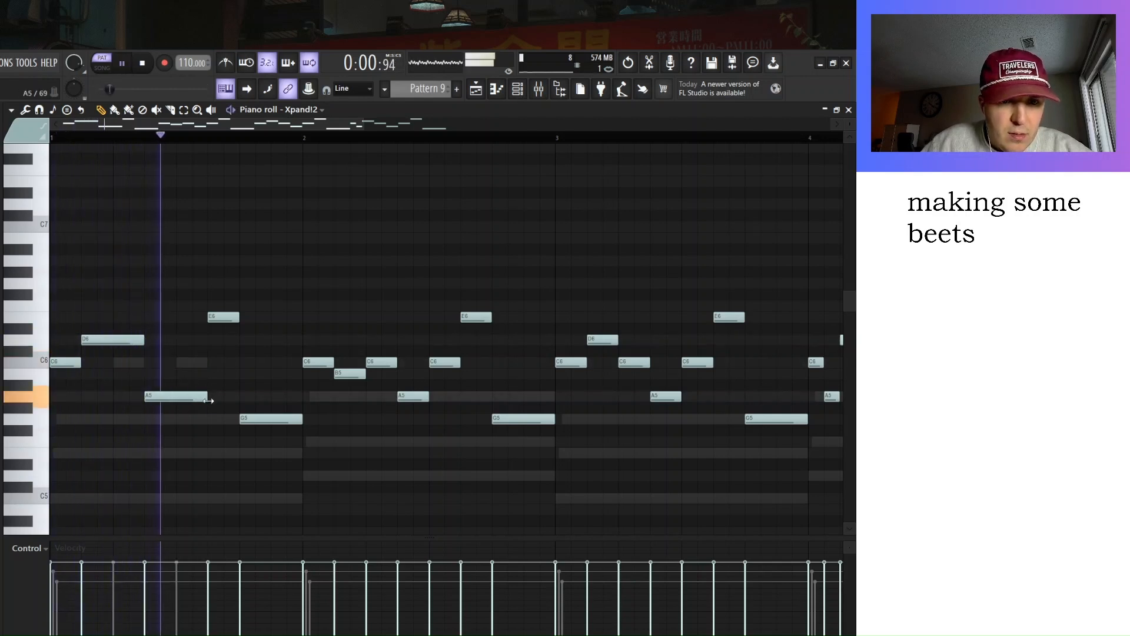
key(space)
In bar 2 of the Xpand!2 melody, delete the second and third C6 notes and lengthen B5 and A5 over the gaps.
right_click(346, 372)
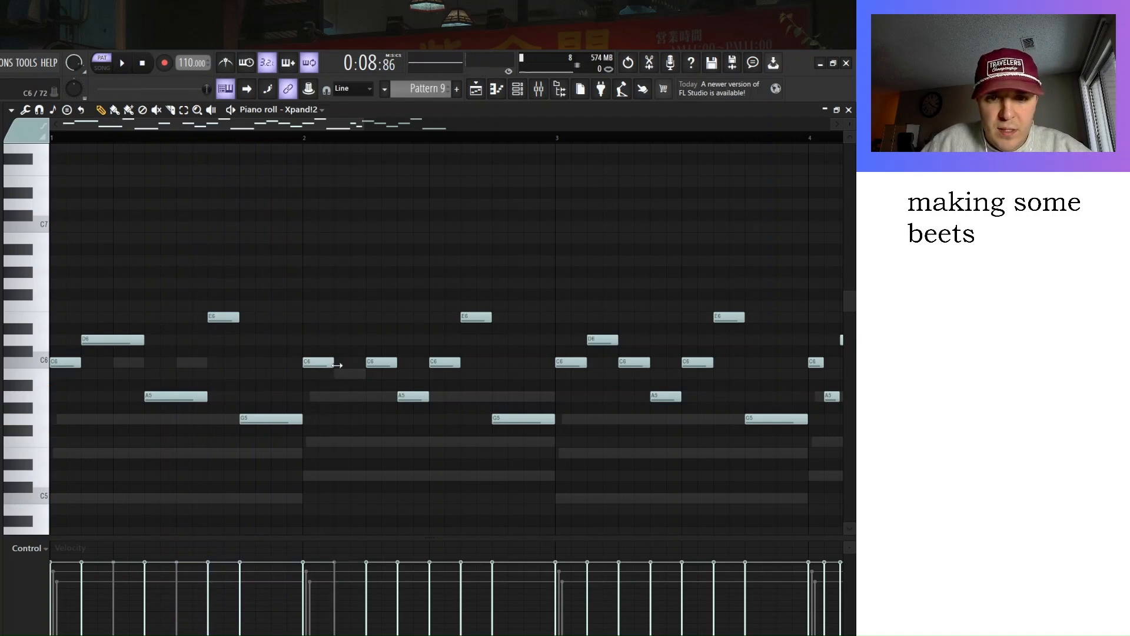
click(350, 374)
drag(365, 375, 463, 397)
right_click(383, 361)
right_click(433, 361)
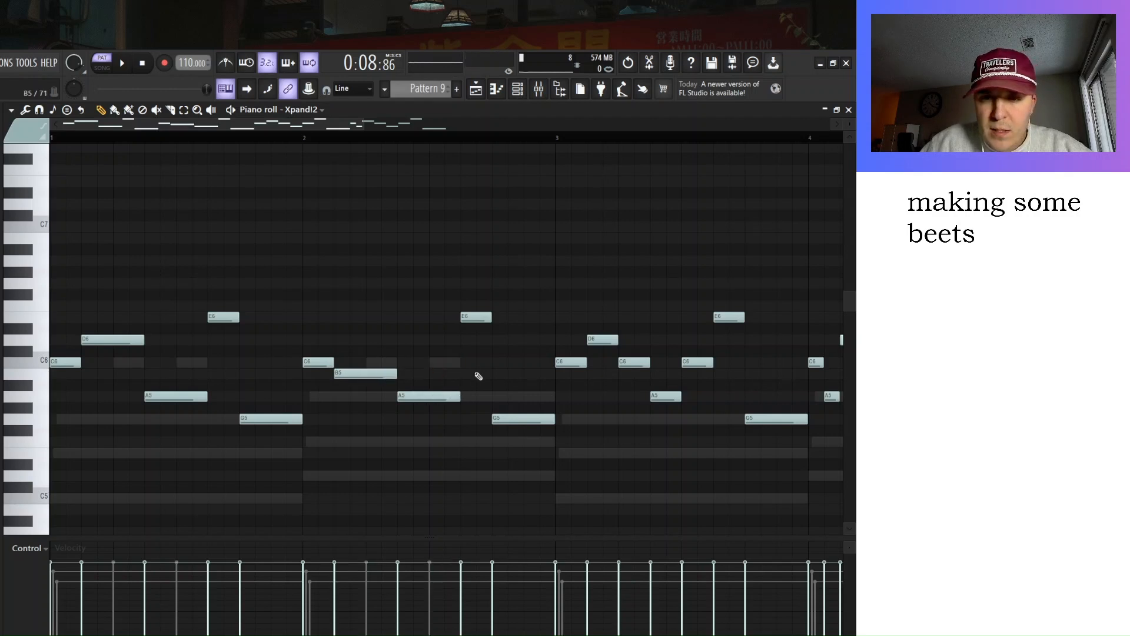
Halve the E6 note near the end of bar 2, add a short A6 right after it, and play the melody.
drag(490, 317, 480, 319)
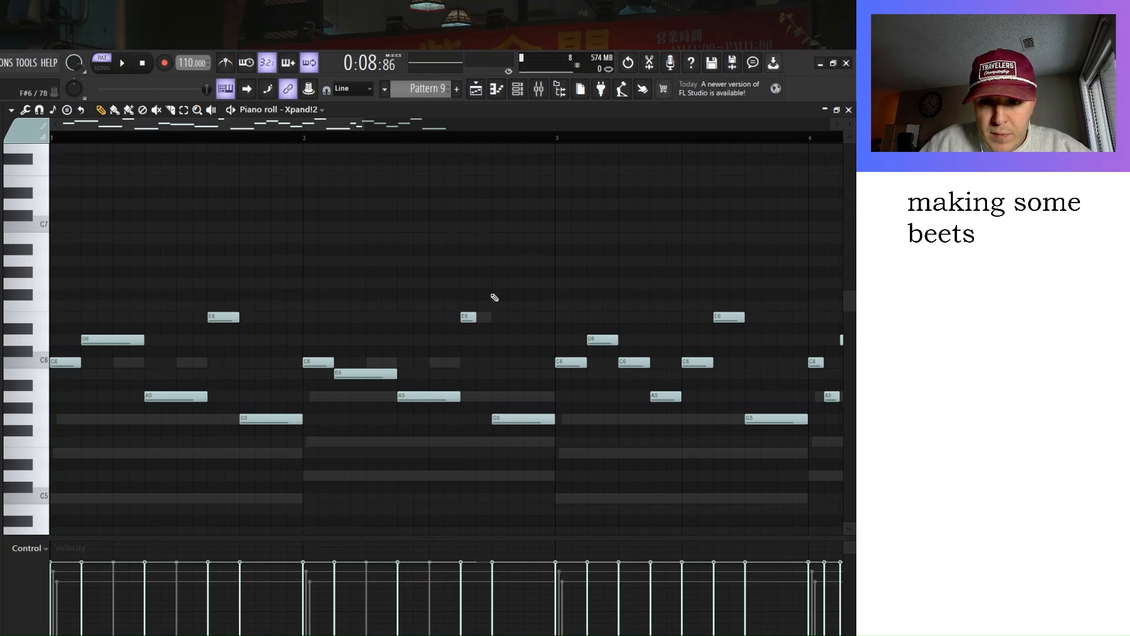
click(482, 260)
key(space)
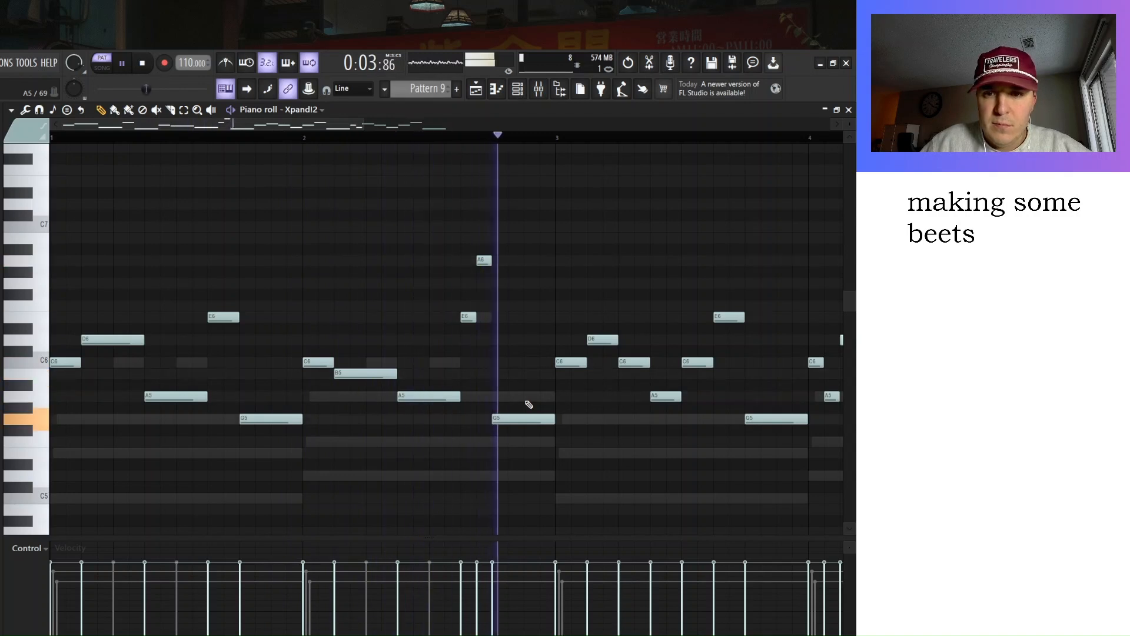
scroll(528, 404, down, 3)
key(space)
Delete the Xpand!2 notes in bars 3 and 4 and replace them with a duplicate of bars 1 and 2.
drag(591, 268, 340, 455)
key(Delete)
drag(413, 164, 51, 447)
key(ctrl+b)
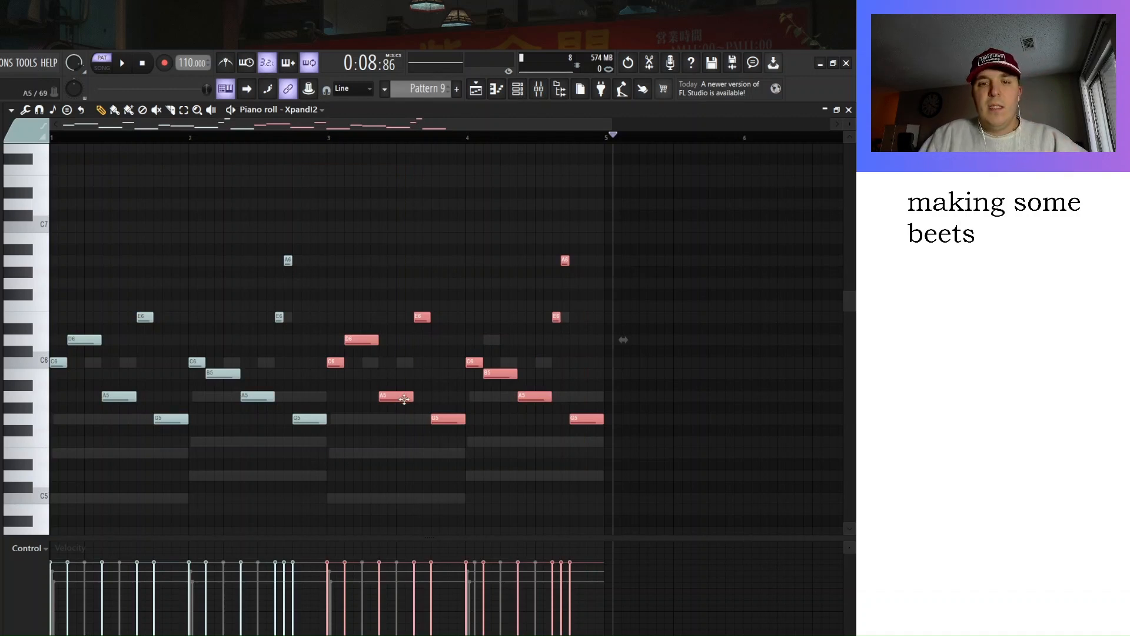
click(388, 381)
click(399, 407)
right_click(399, 408)
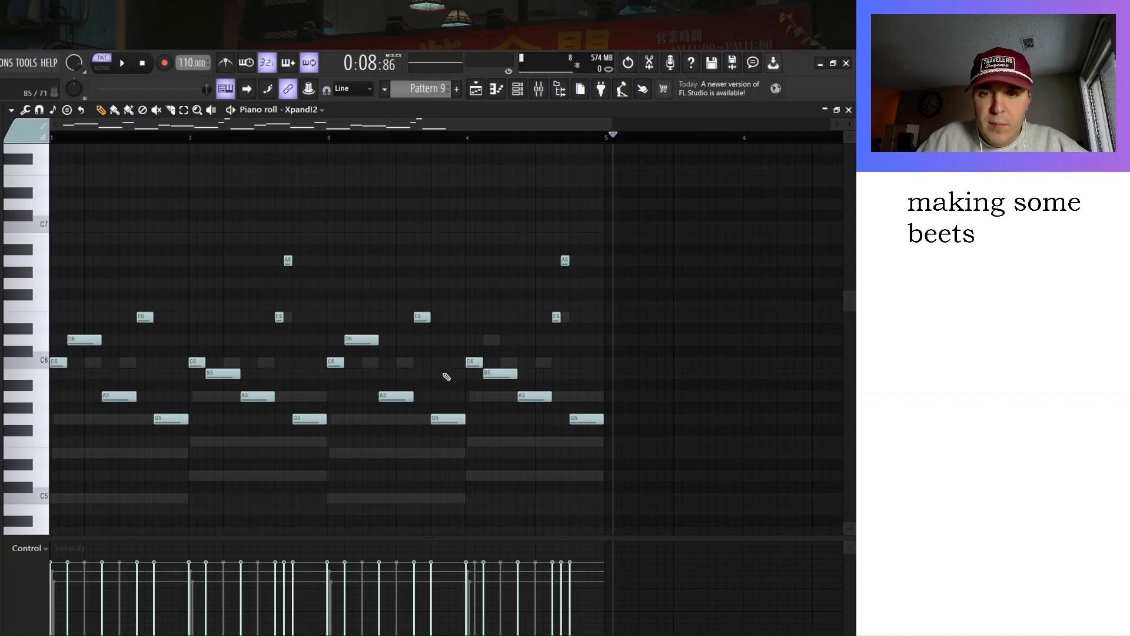
Unsolo the Xpand!2 channel and play the cello, electric piano and Xpand!2 parts together.
click(848, 109)
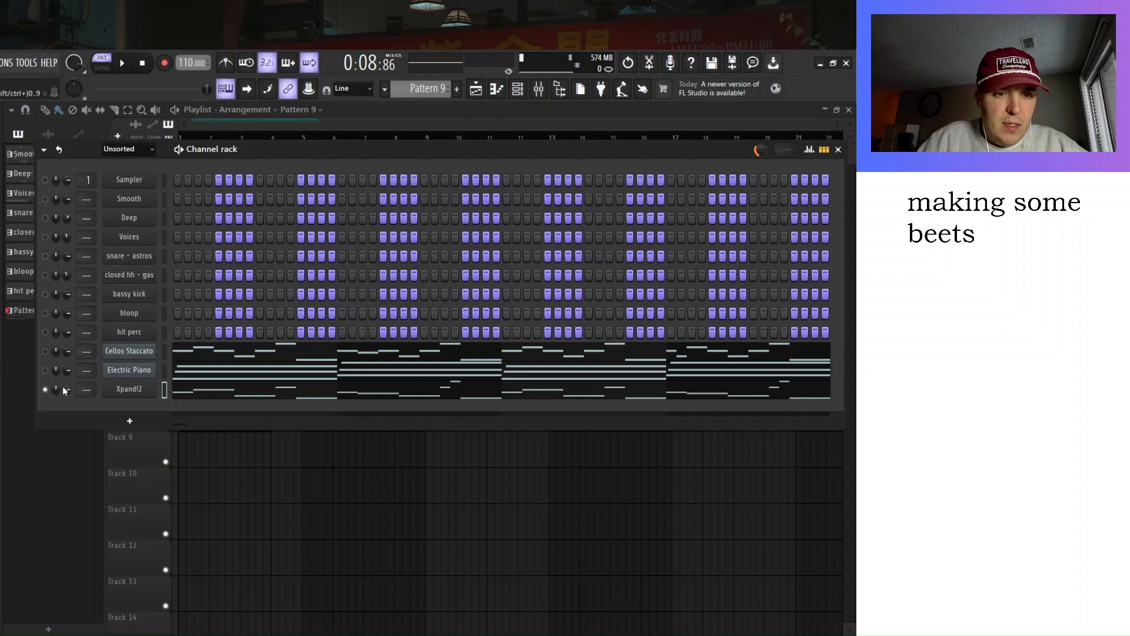
key(space)
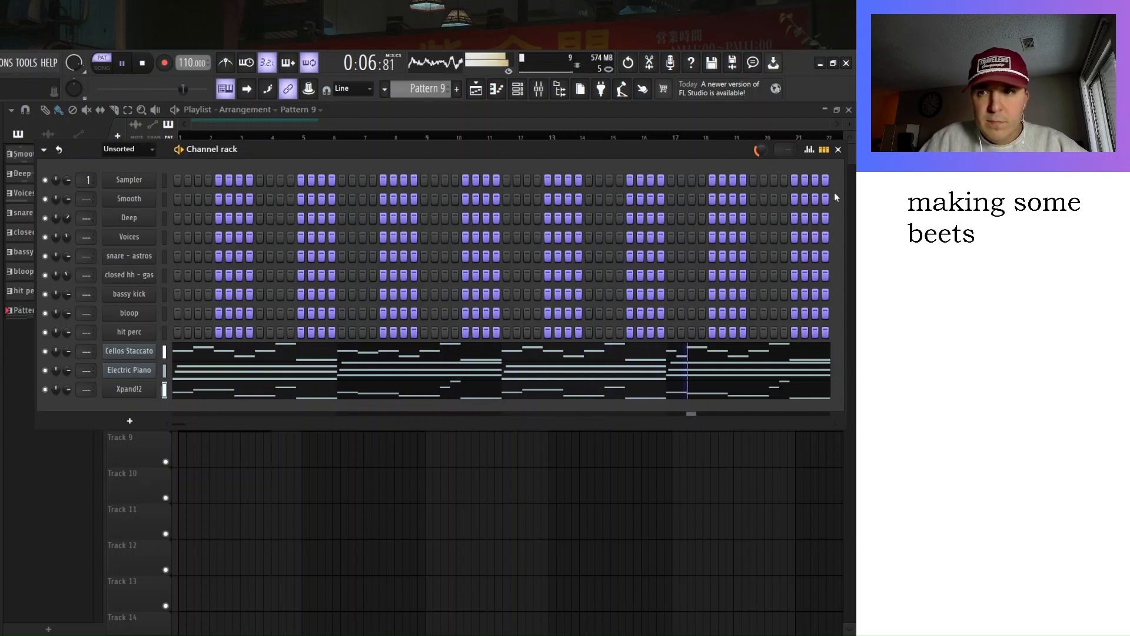
key(space)
Split Pattern 9 by channel and render the Cellos Staccato, Electric Piano and Xpand!2 patterns as audio clips.
click(839, 151)
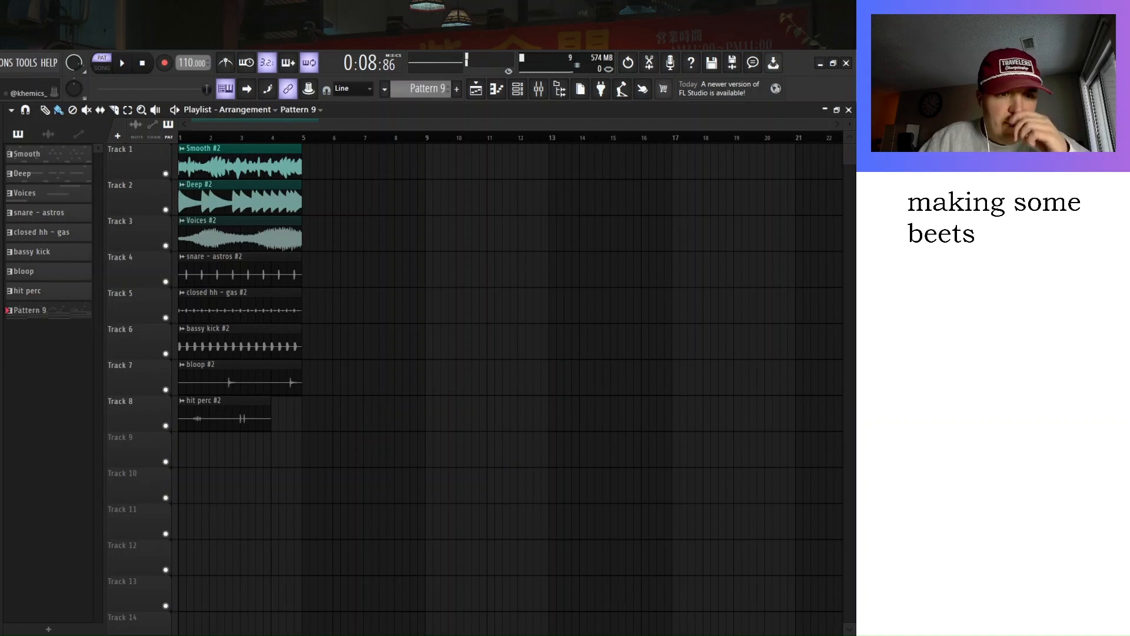
click(101, 496)
click(58, 306)
shift+click(64, 350)
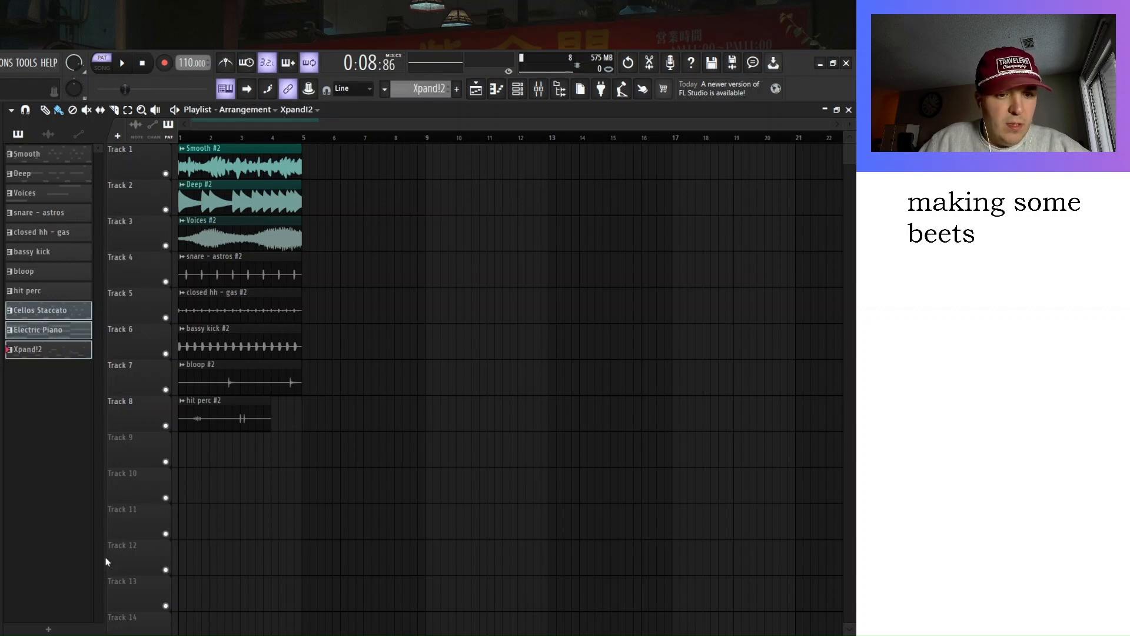
key(ctrl+alt+c)
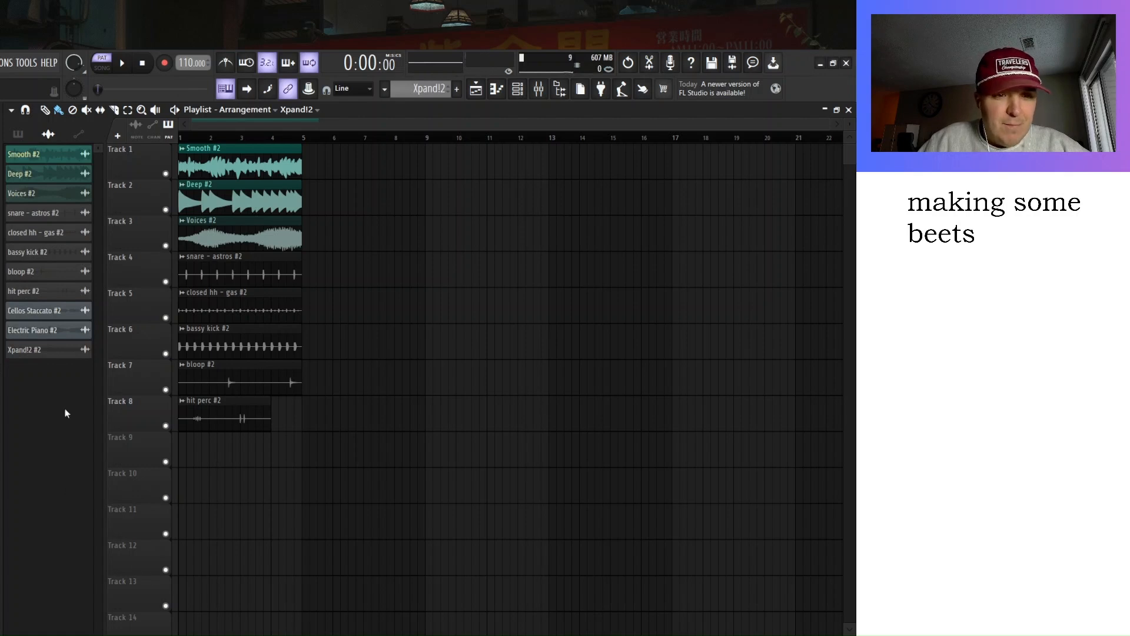
Place the Cellos Staccato #2, Electric Piano #2 and Xpand!2 #2 audio clips at bar 9 on tracks 9 to 11.
click(48, 314)
shift+click(61, 349)
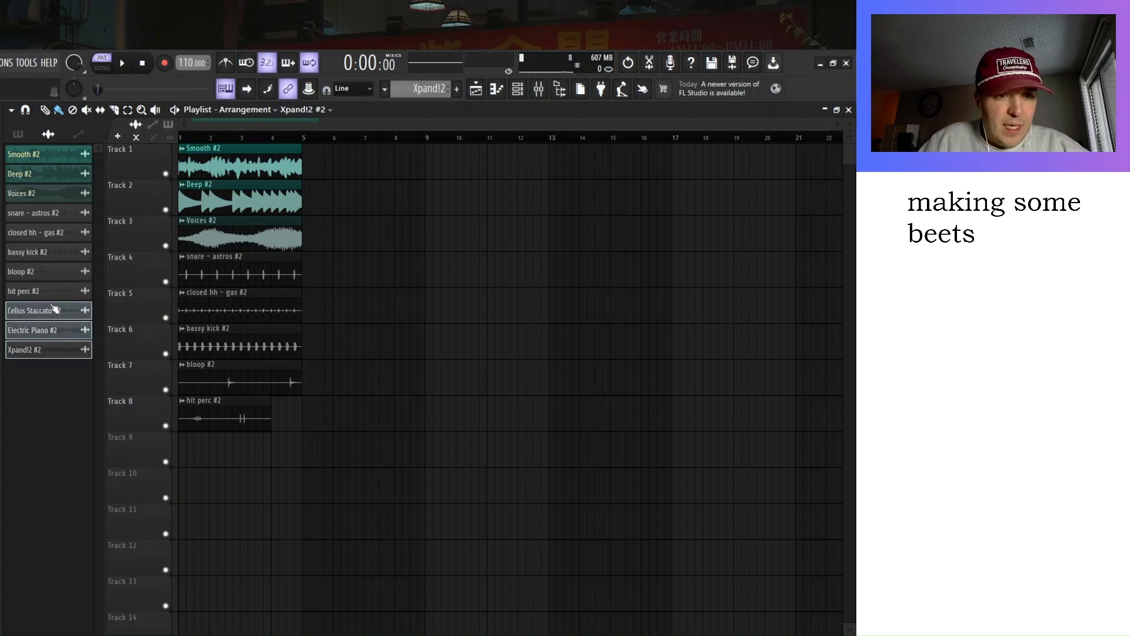
drag(168, 340, 425, 439)
scroll(398, 404, down, 1)
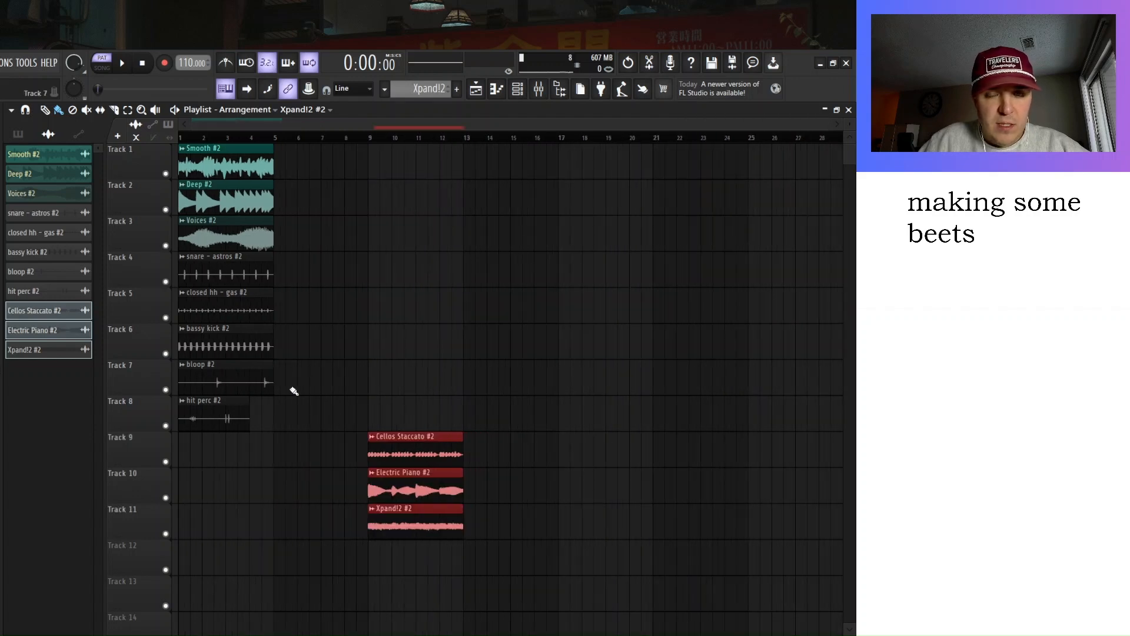
click(454, 514)
click(481, 515)
right_click(494, 518)
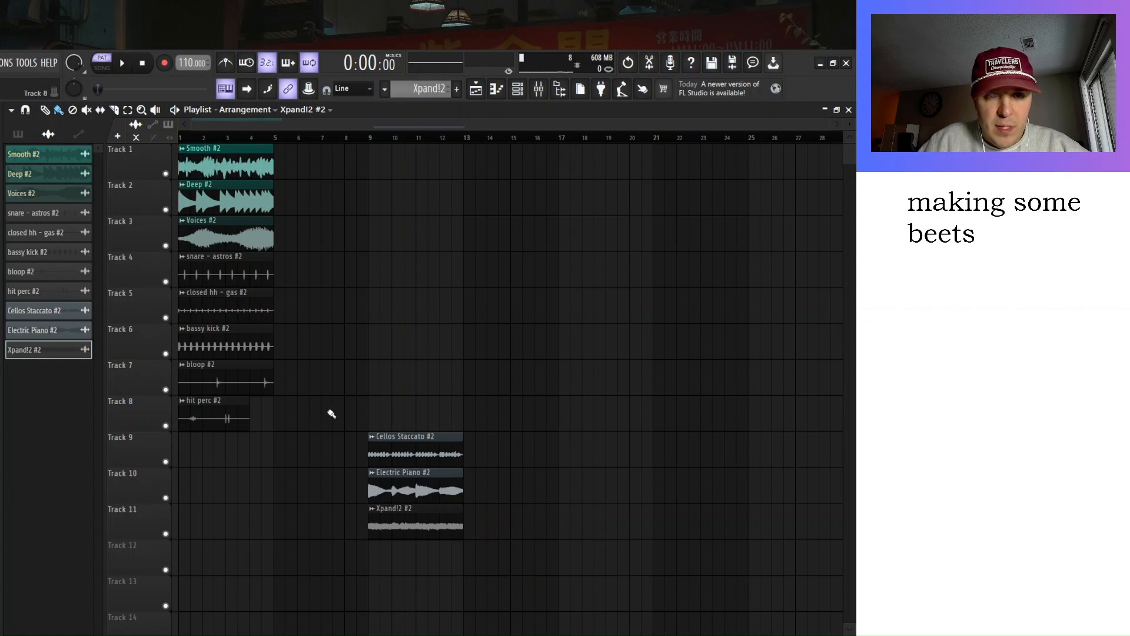
Play the start of the arrangement and move the eight original clips on tracks 1 to 8 from bar 1 to bar 9.
key(space)
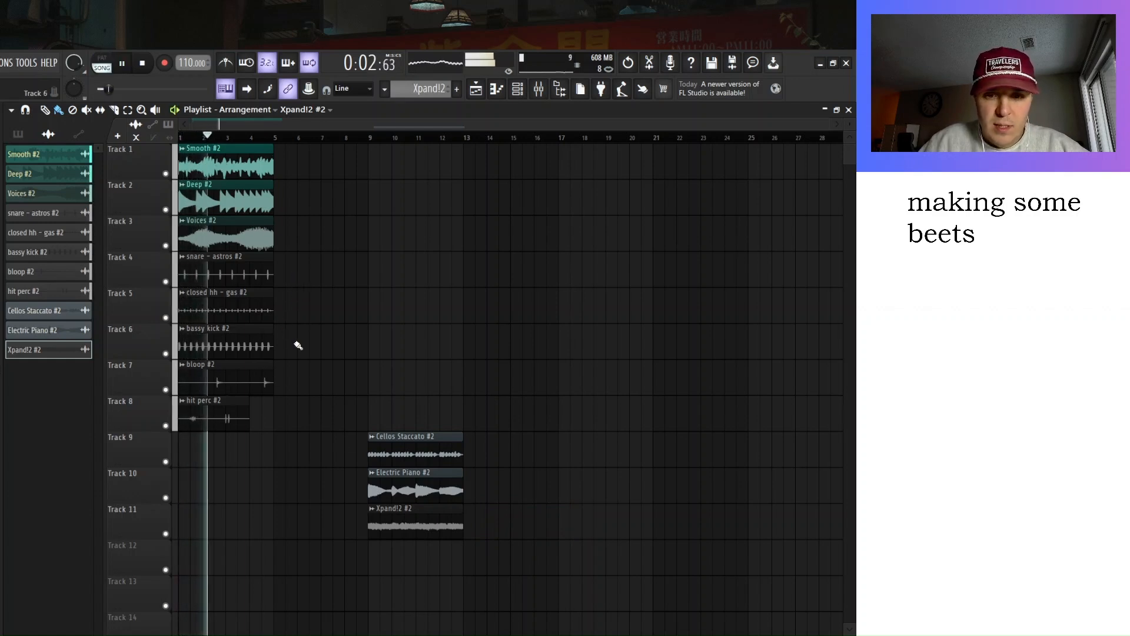
key(space)
mouse_move(409, 530)
mouse_down()
mouse_move(391, 535)
mouse_move(405, 528)
mouse_up()
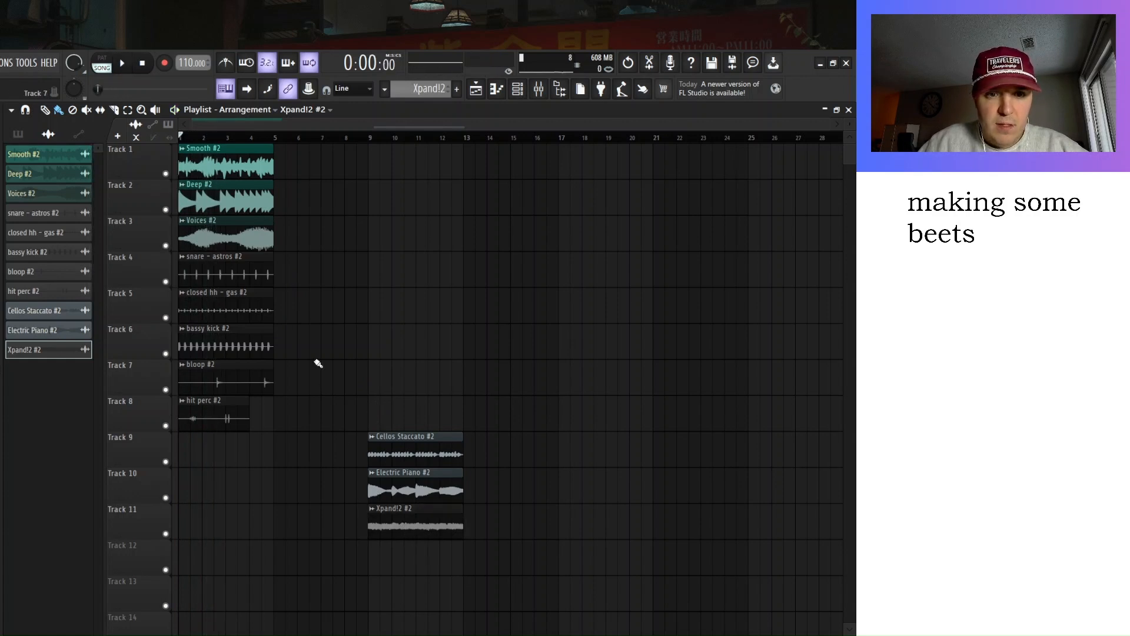
drag(308, 419, 407, 162)
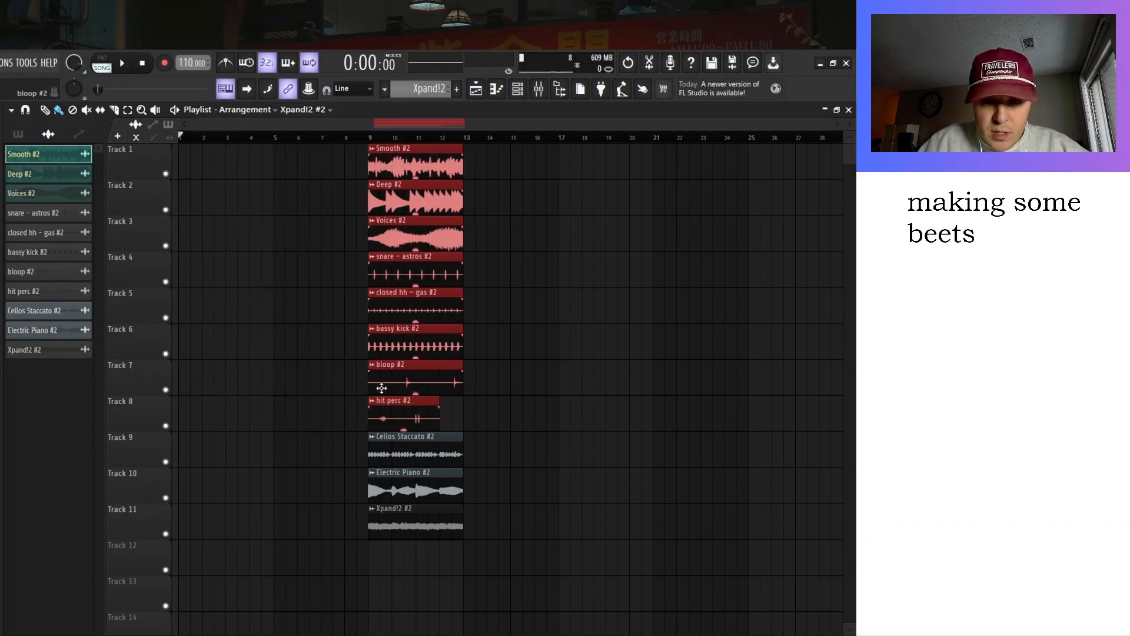
Recolor the Cellos Staccato #2, Electric Piano #2 and Xpand!2 #2 audio clips in shades of red.
click(369, 137)
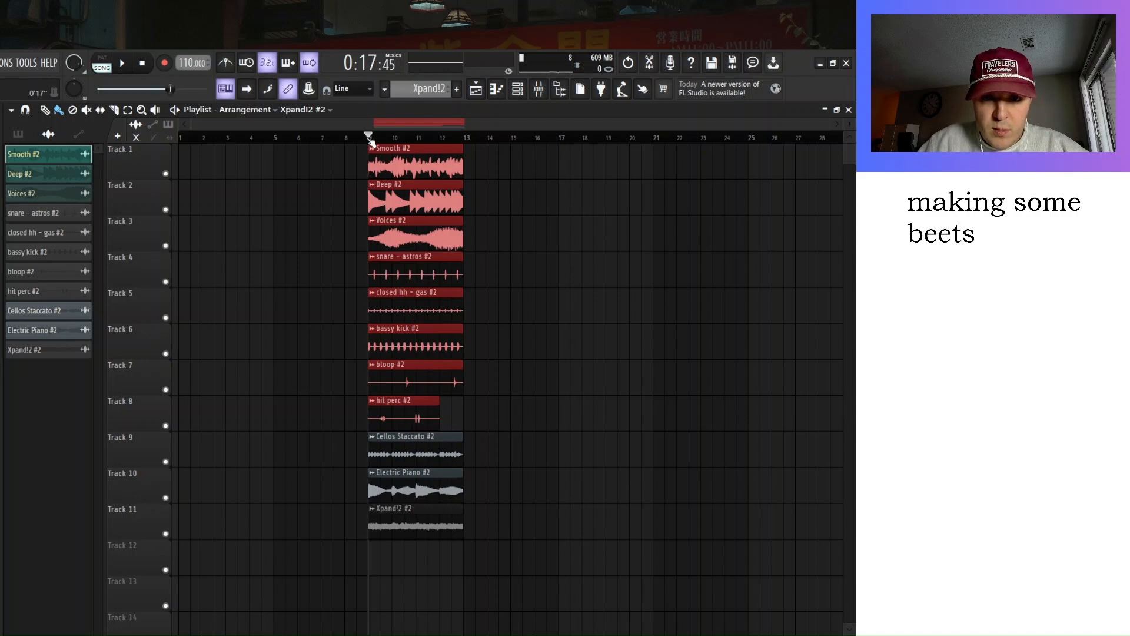
click(518, 88)
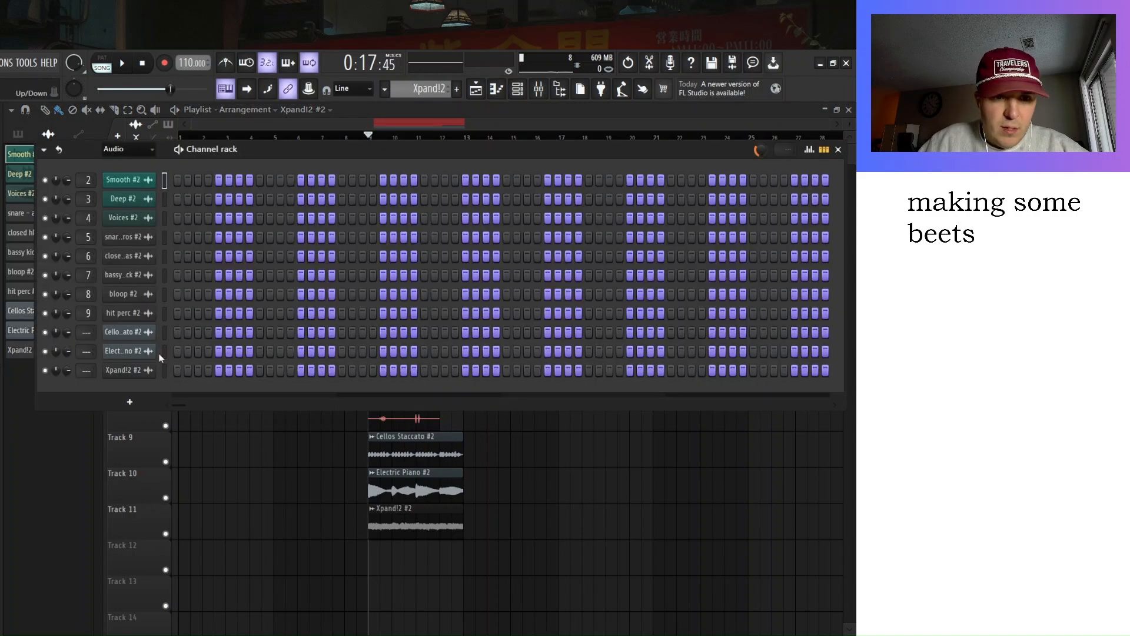
click(21, 313)
shift+click(29, 350)
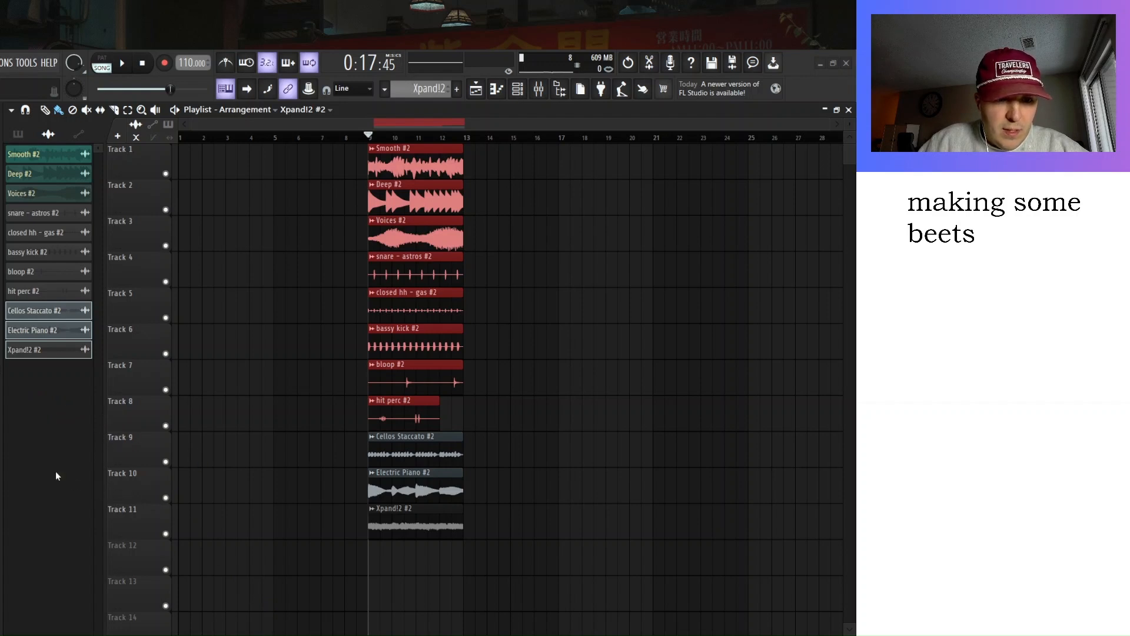
click(337, 453)
click(557, 484)
right_click(579, 472)
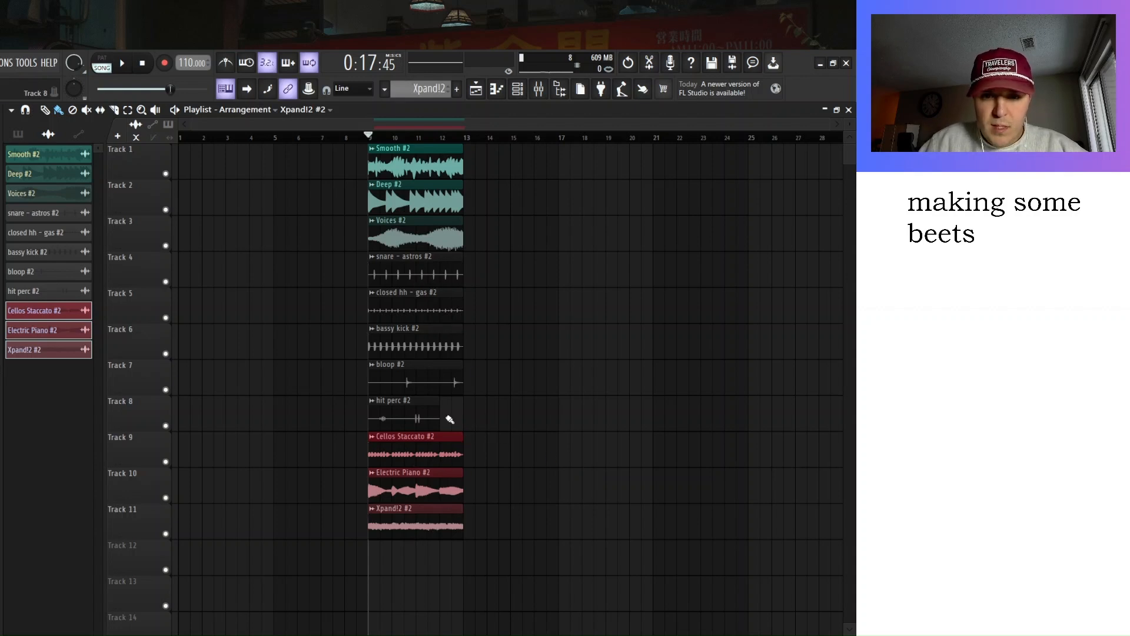
Route the Cellos Staccato #2, Electric Piano #2 and Xpand!2 #2 channels to mixer tracks 10 to 12 and pull their faders fully down.
click(517, 88)
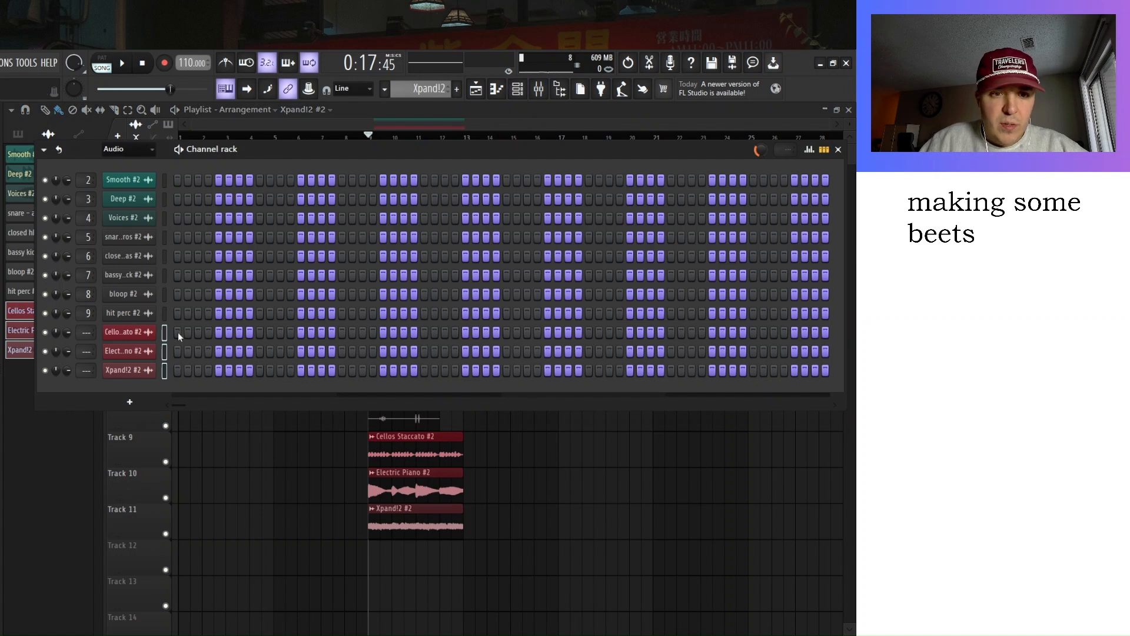
key(ctrl+l)
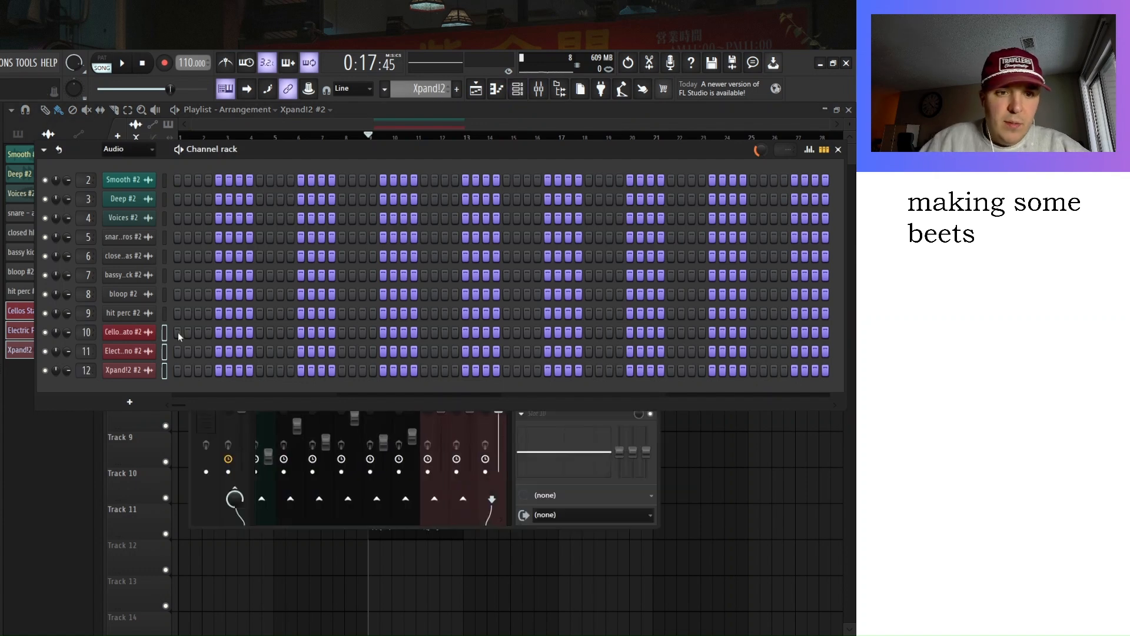
click(840, 150)
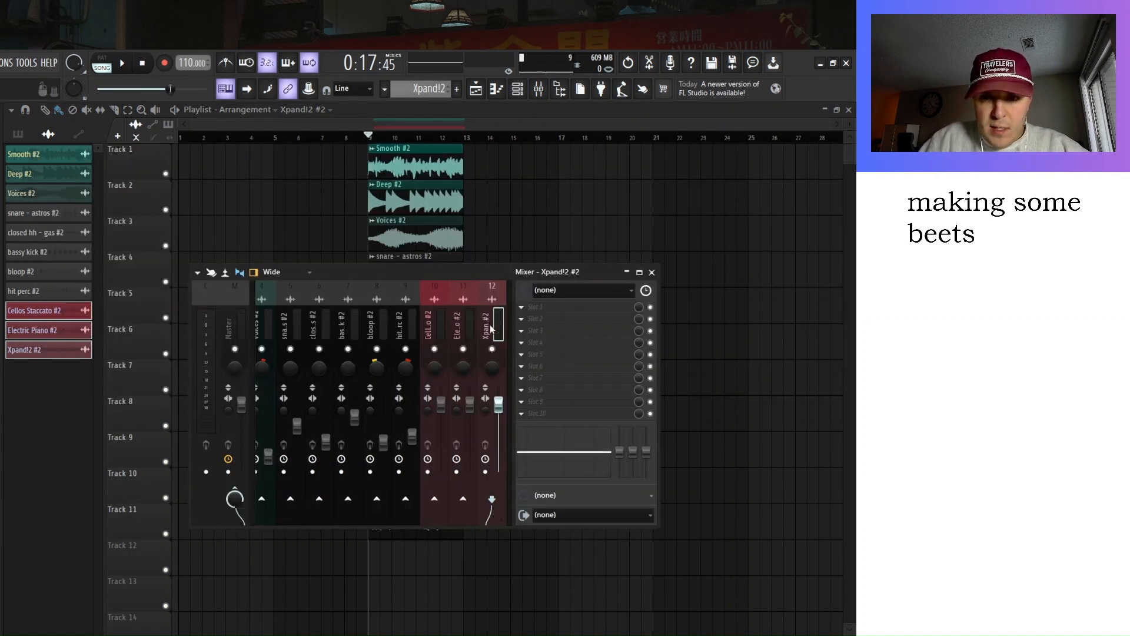
drag(494, 325, 437, 328)
drag(441, 405, 441, 472)
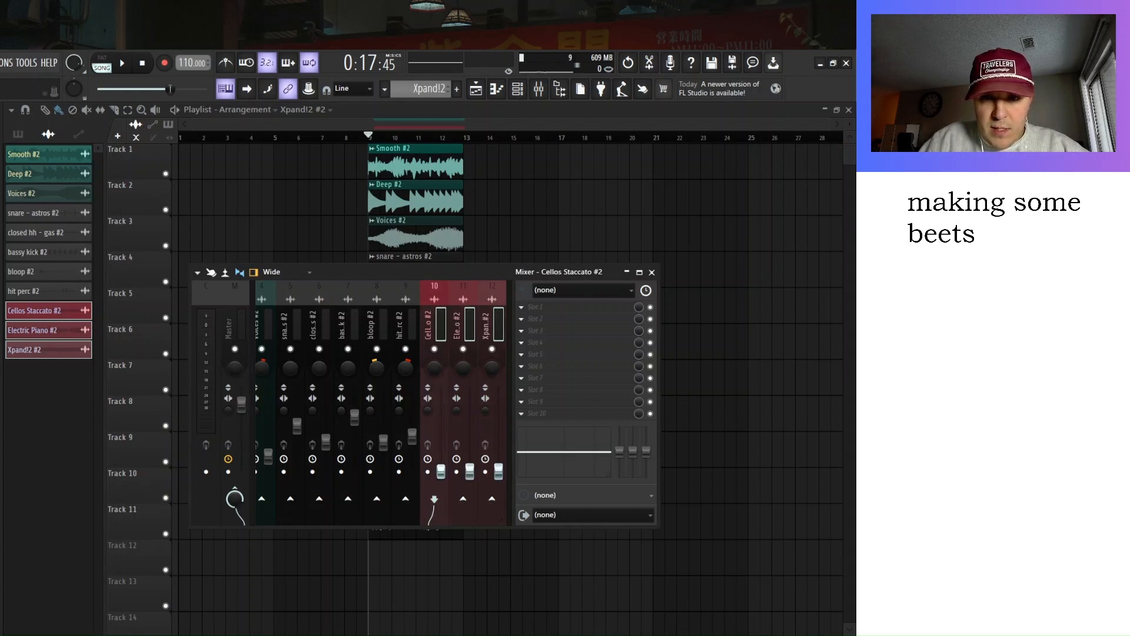
Loop bars 9 to 13 during playback and raise the Electric Piano #2, Xpand!2 #2 and Cellos Staccato #2 mixer faders to a moderate level.
drag(372, 137, 466, 151)
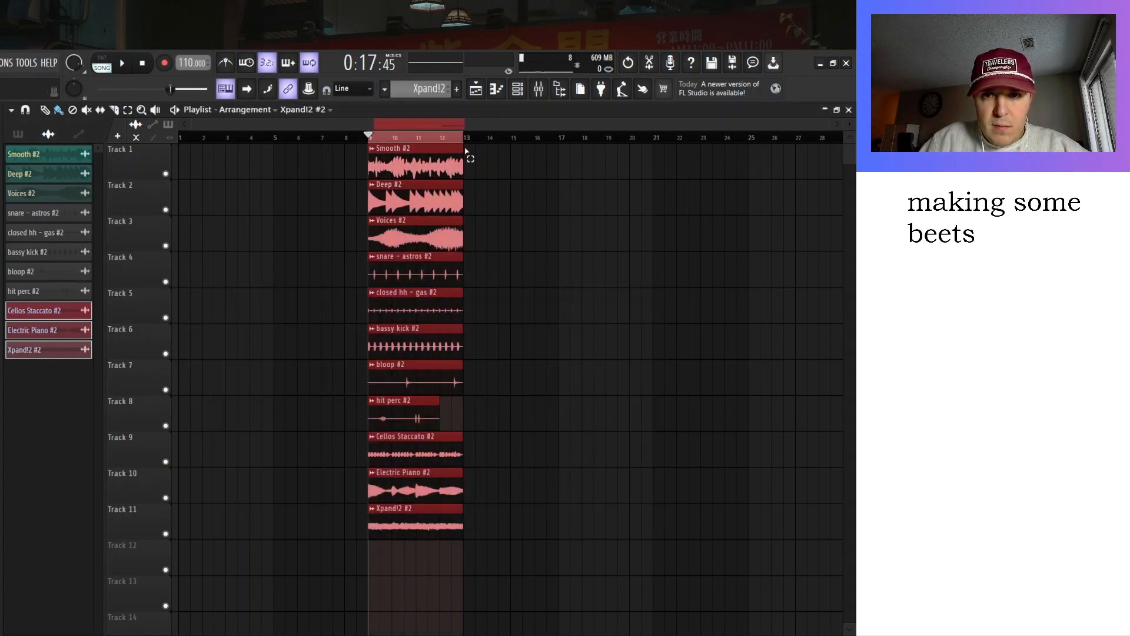
key(space)
click(536, 88)
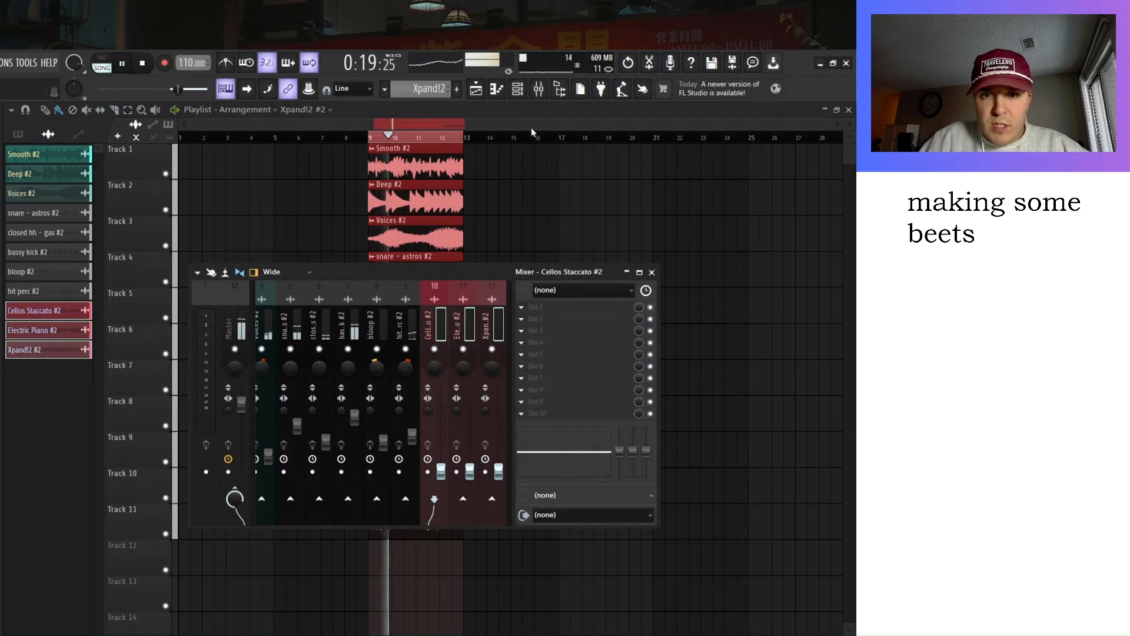
click(464, 325)
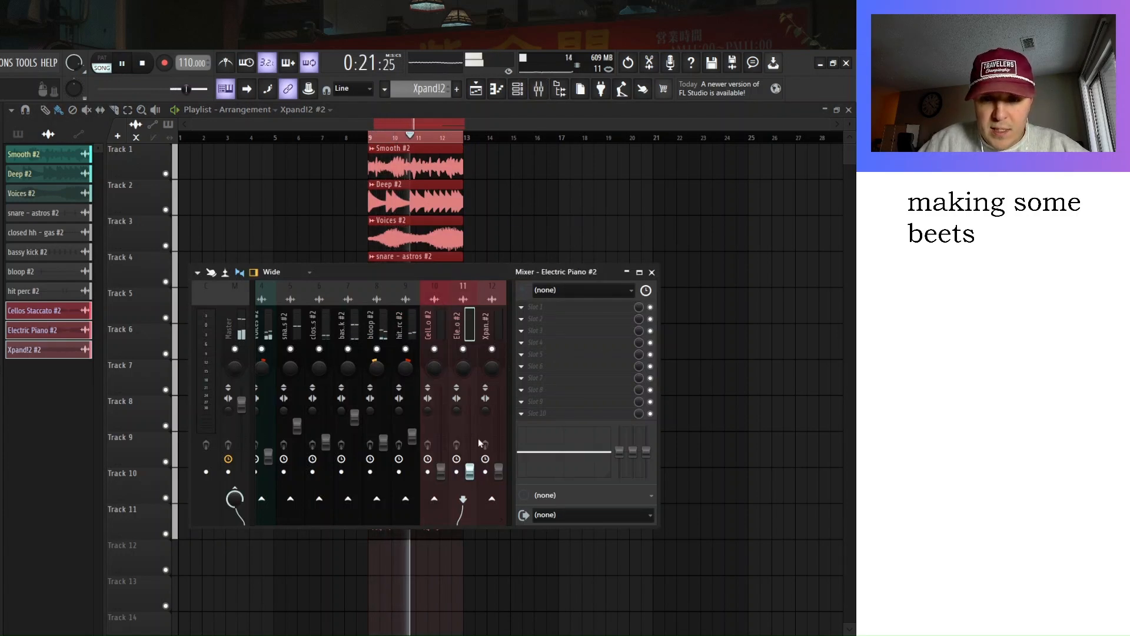
drag(470, 471, 470, 446)
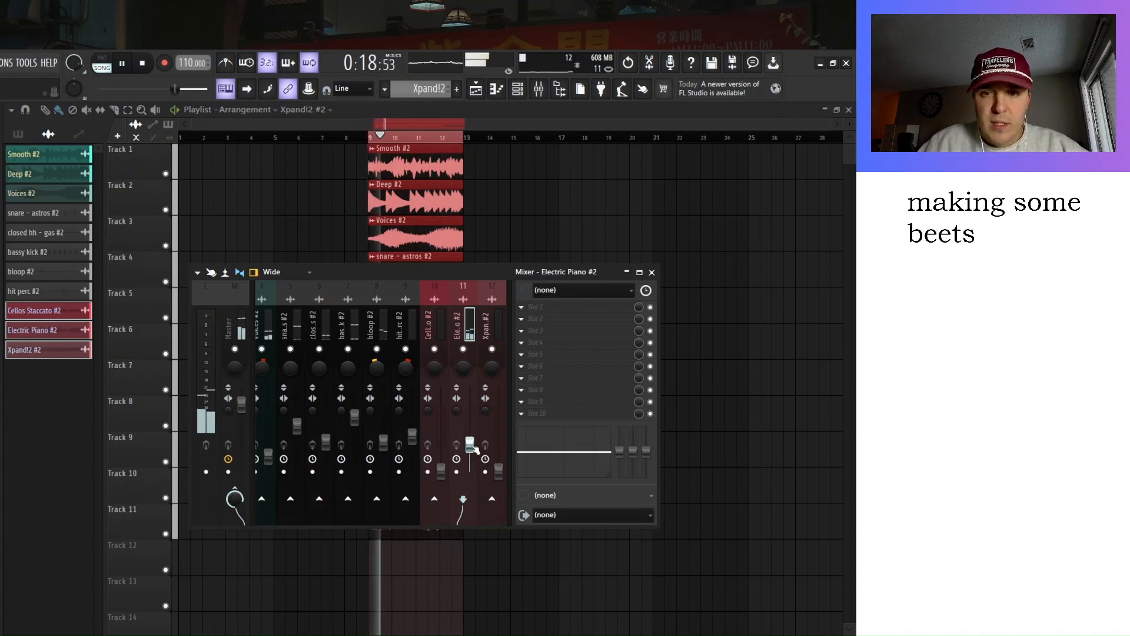
drag(498, 470, 499, 445)
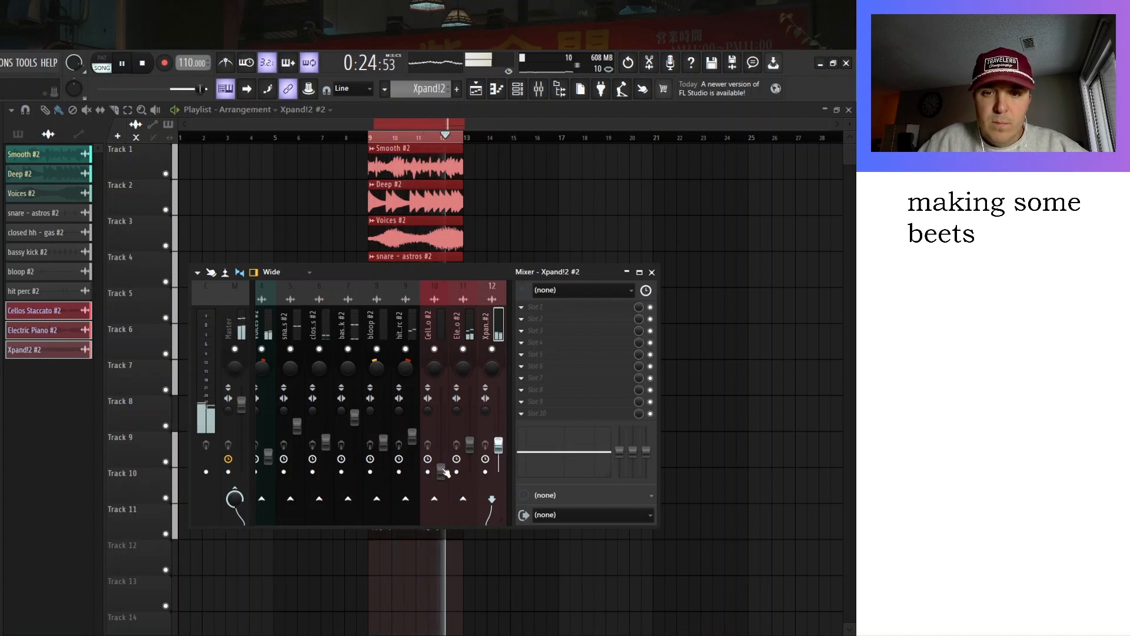
click(440, 471)
drag(440, 470, 440, 445)
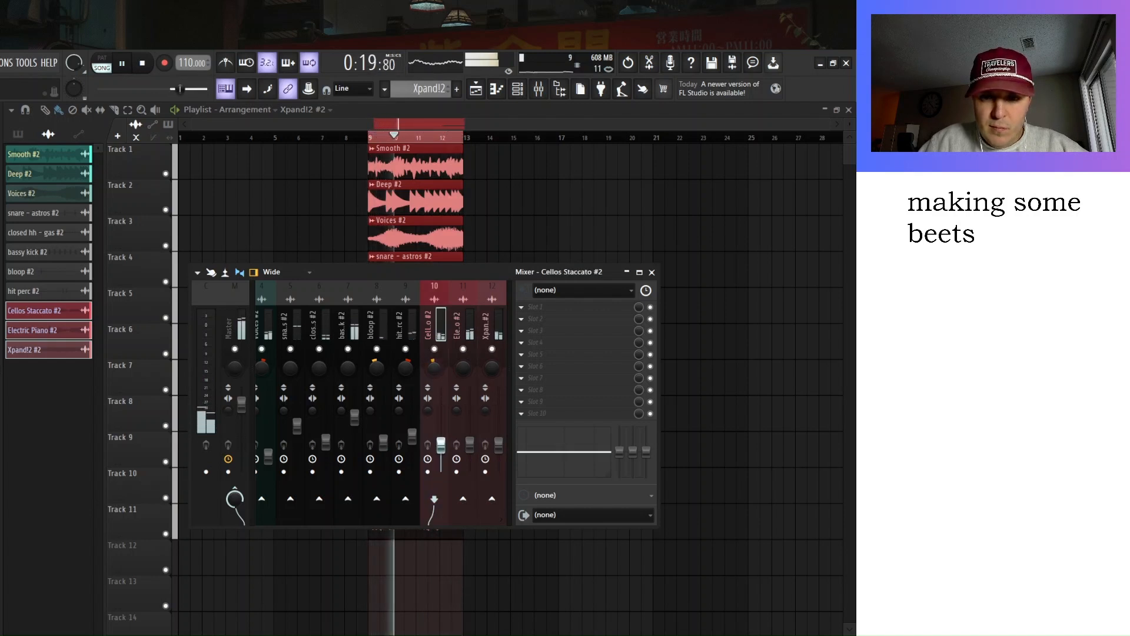
Pan Cellos Staccato #2 slightly left and Xpand!2 #2 slightly right in the mixer, then stop playback.
click(499, 445)
click(441, 445)
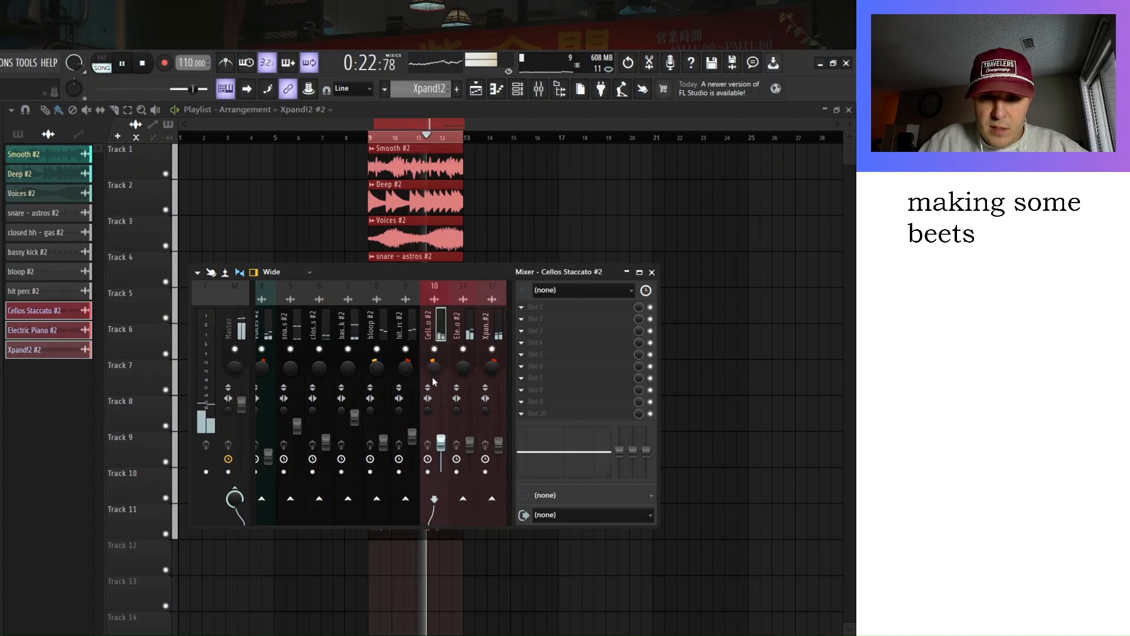
click(497, 374)
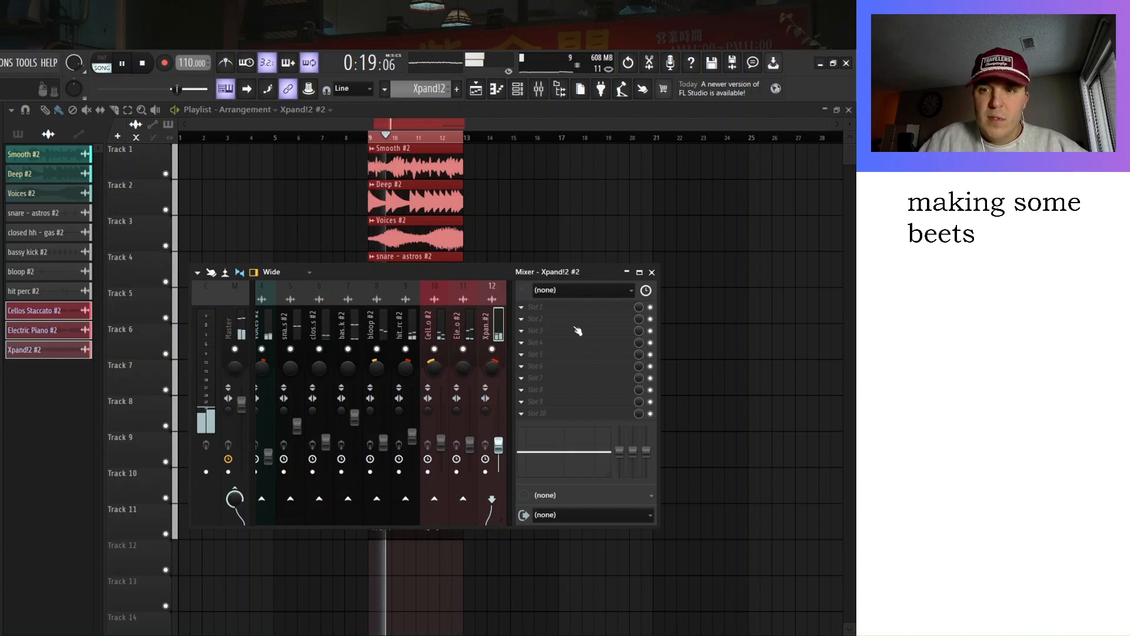
click(651, 272)
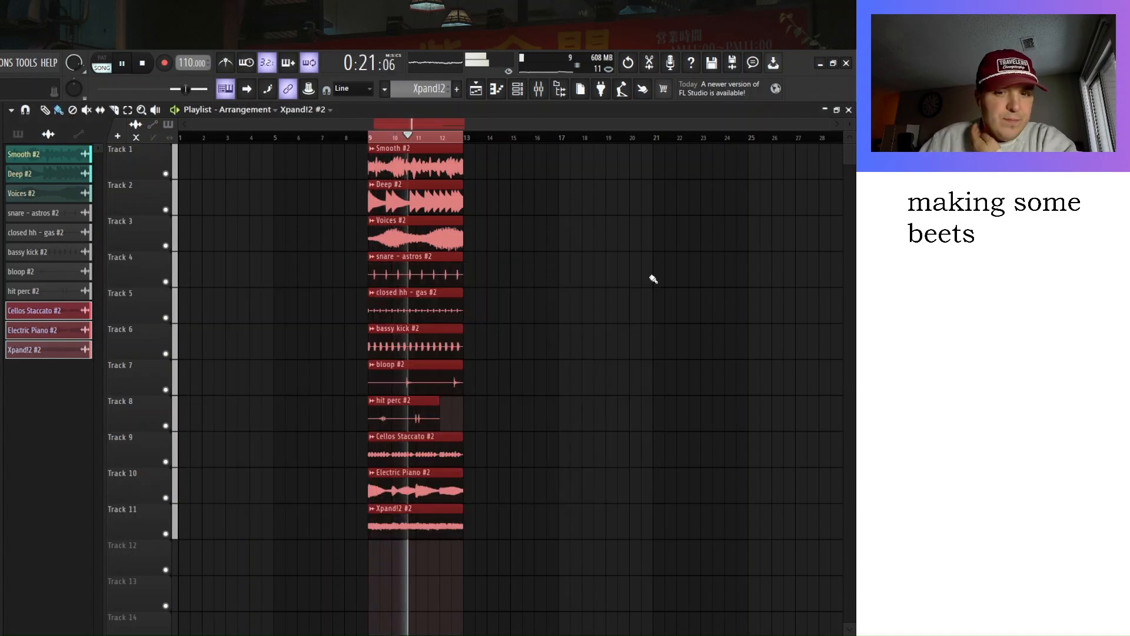
key(space)
Move the snare, closed hi-hat, bassy kick, bloop and hit perc clips from tracks 4 to 8 down to tracks 12 to 16.
click(439, 137)
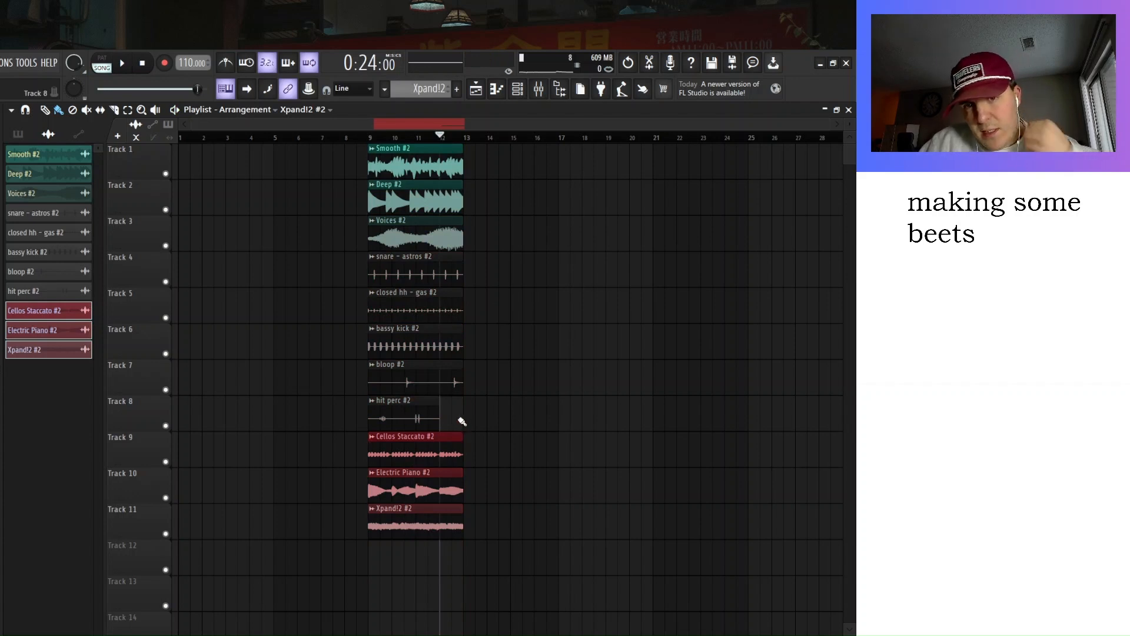
drag(475, 420, 400, 274)
key(shift+Down)
key(shift+Down)
key(shift+Down)
key(shift+Down)
key(shift+Down)
key(shift+Down)
key(shift+Down)
key(shift+Down)
key(shift+Down)
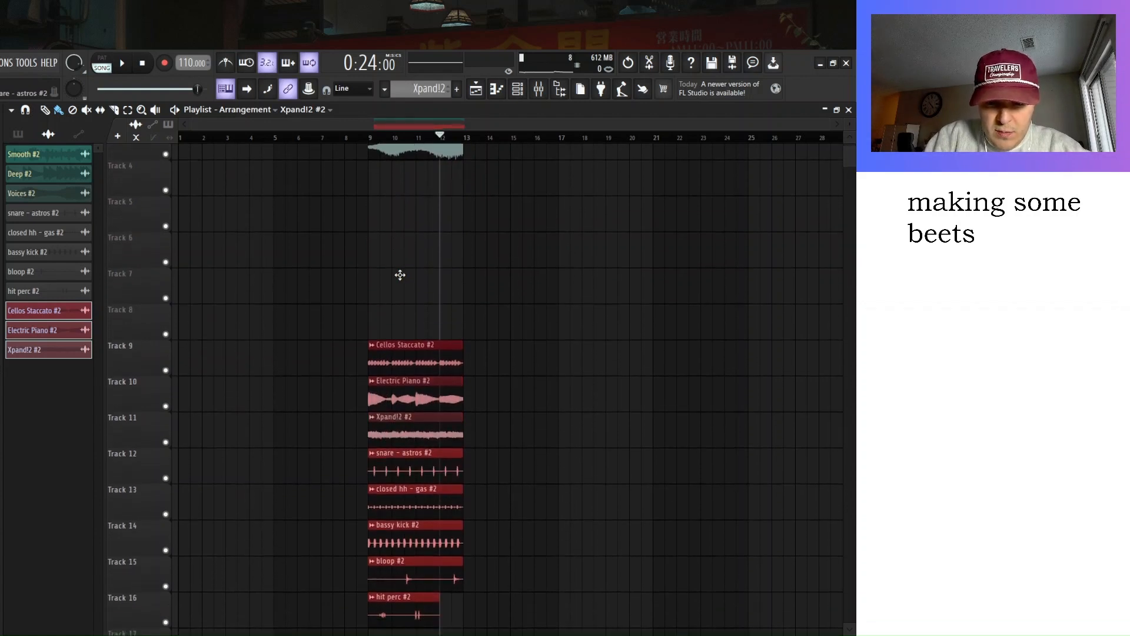
key(shift+Up)
Move the cello, electric piano, Xpand!2 and drum clips up together to tracks 4 to 11, directly below Voices #2.
drag(371, 270, 518, 571)
key(shift+Up)
key(shift+Up)
key(shift+Up)
key(shift+Up)
key(shift+Up)
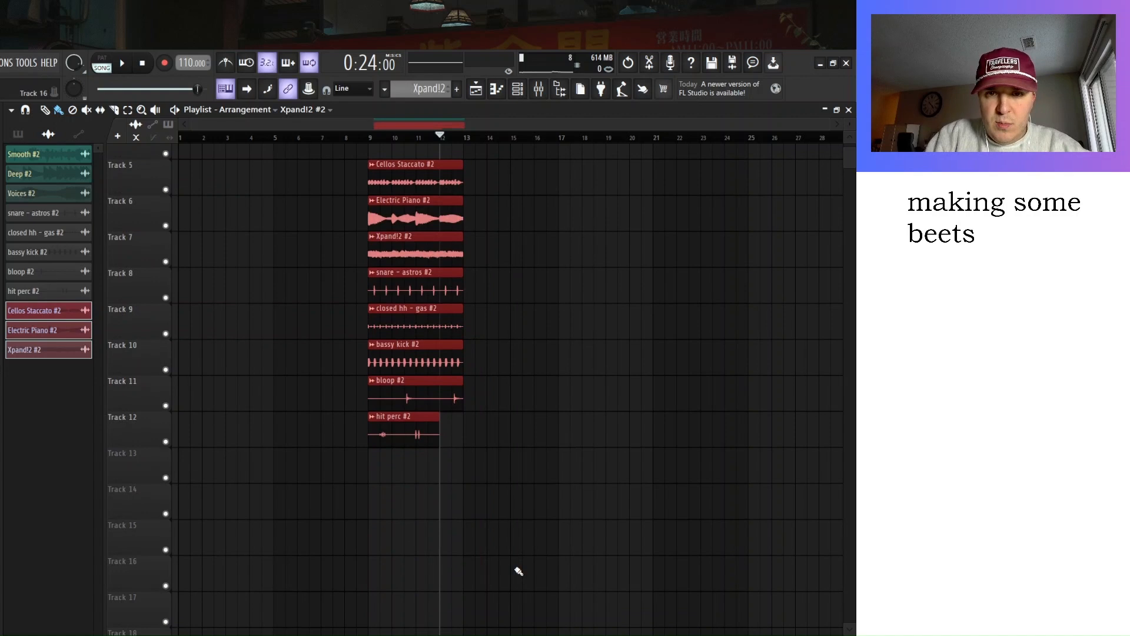
scroll(677, 425, up, 3)
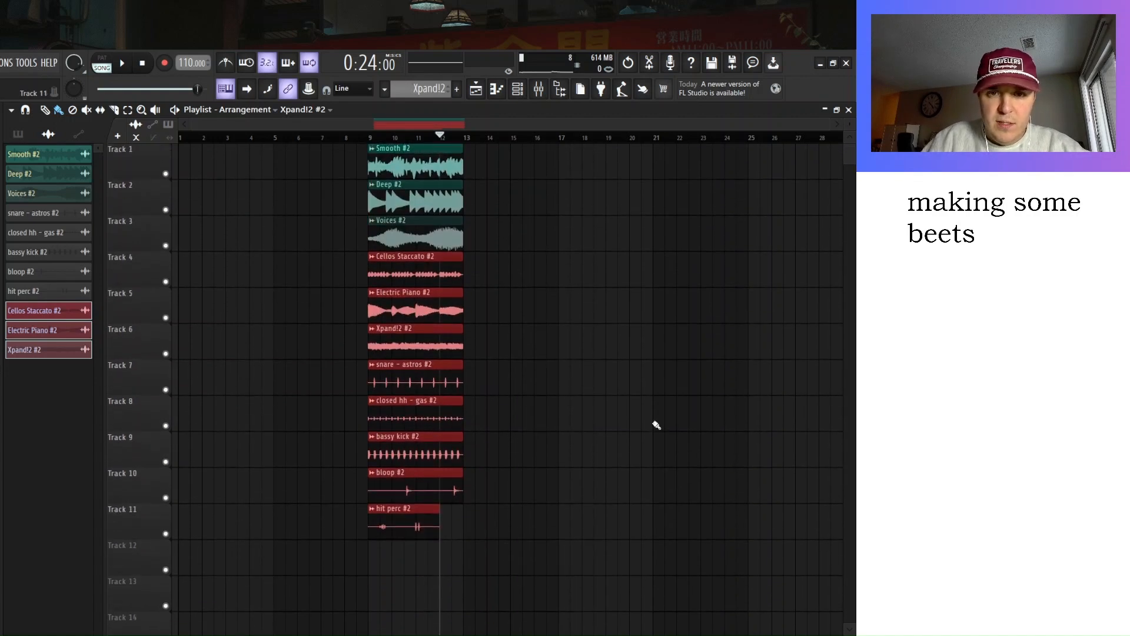
click(545, 315)
right_click(549, 295)
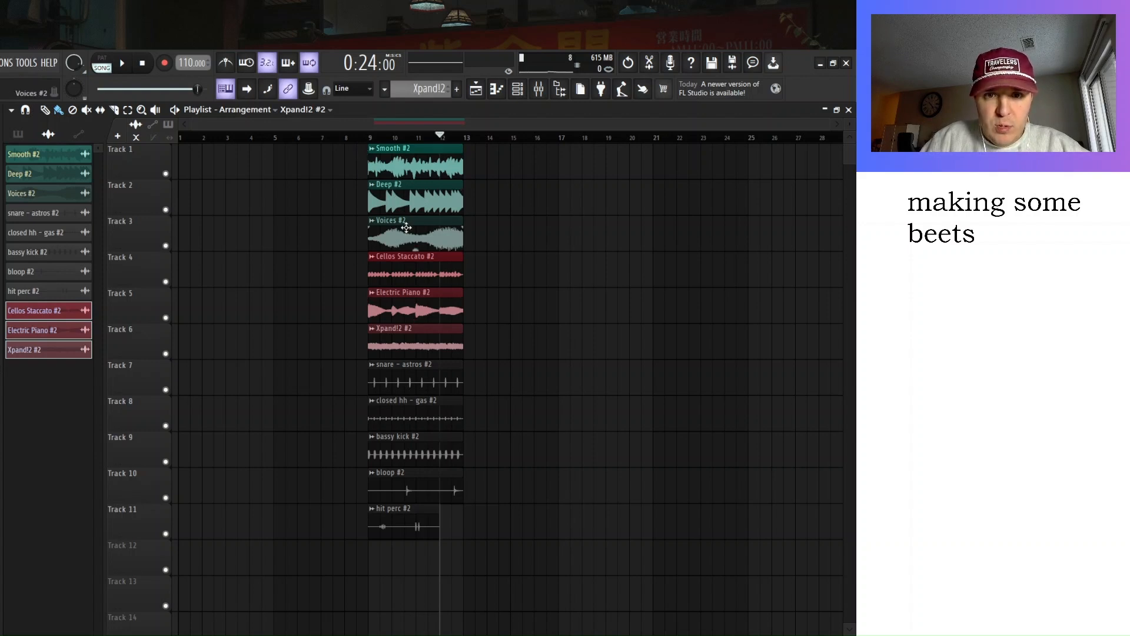
Place Xpand!2 #2 clips at bars 1 and 5 on track 6 and play the arrangement from the start.
mouse_move(407, 333)
mouse_down()
mouse_move(238, 351)
mouse_move(417, 329)
mouse_up()
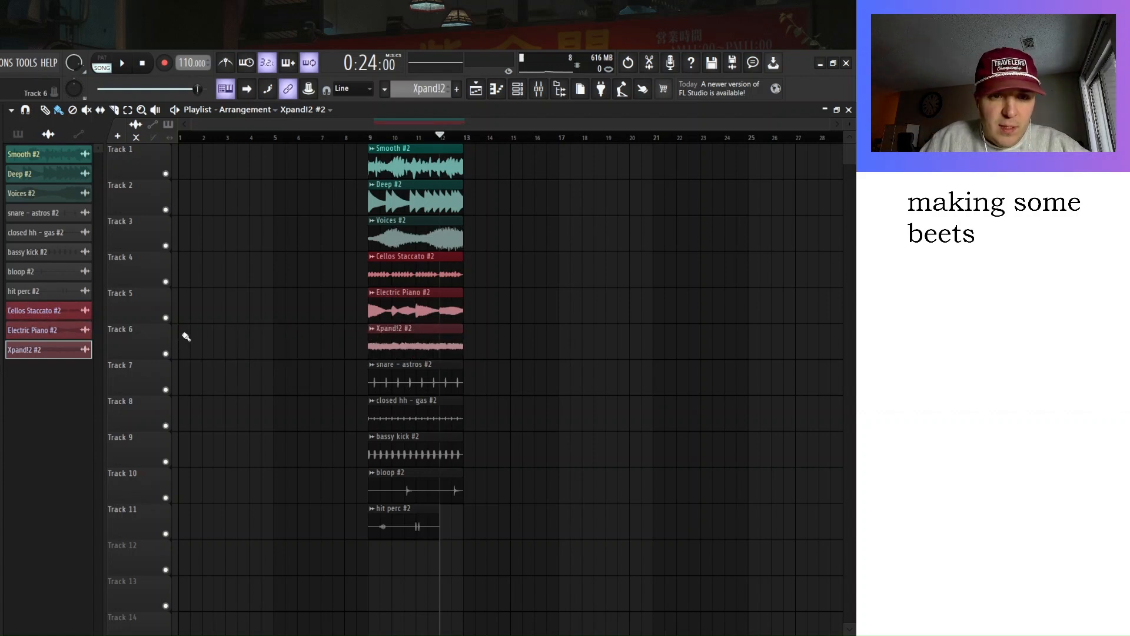
click(186, 336)
click(283, 339)
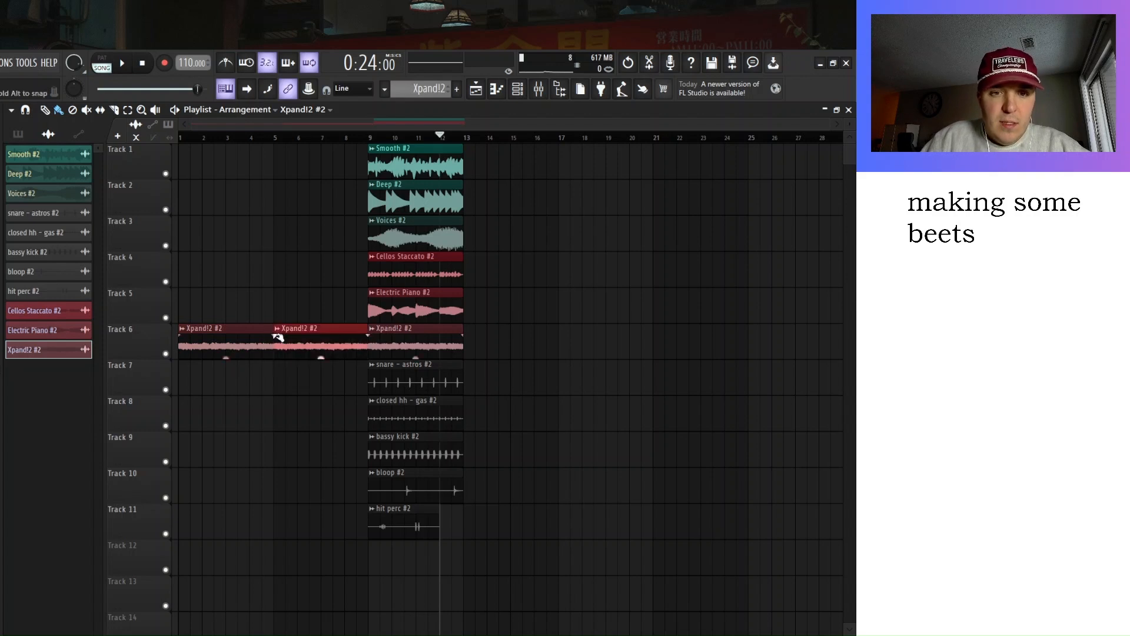
click(181, 140)
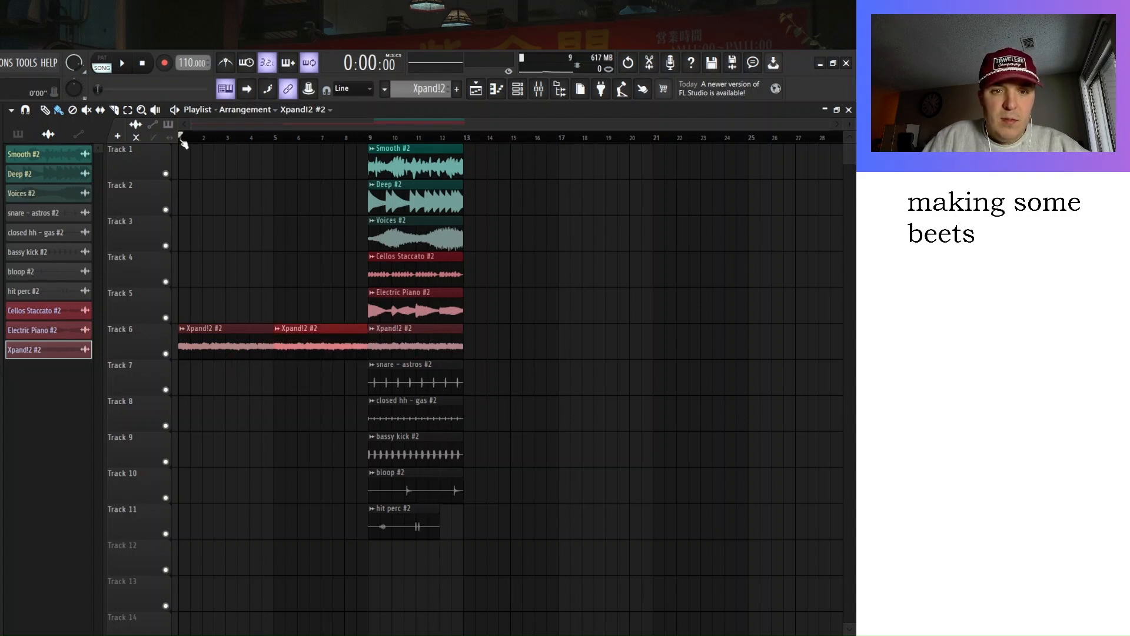
key(space)
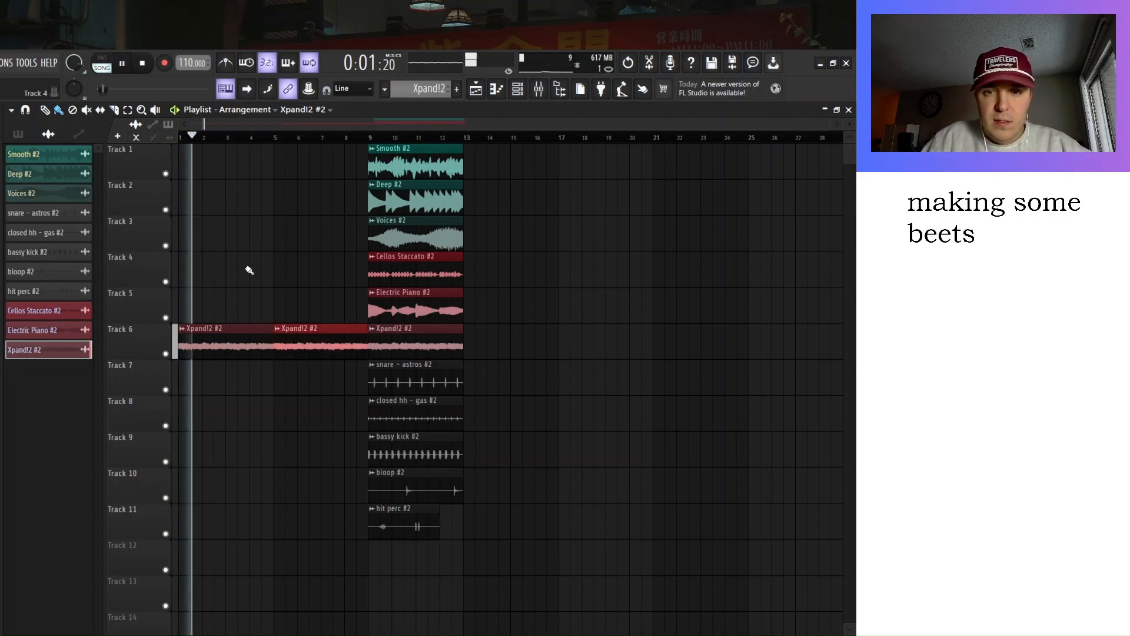
key(space)
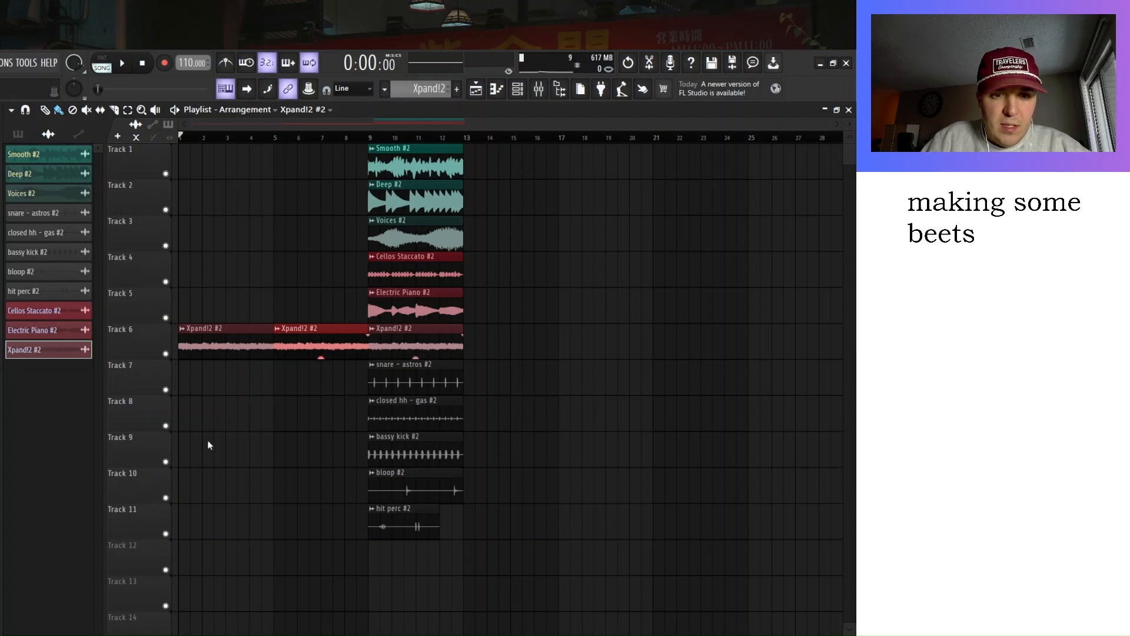
Make the Xpand!2 clip at bar 1 unique and lower its time-stretching pitch.
double_click(220, 334)
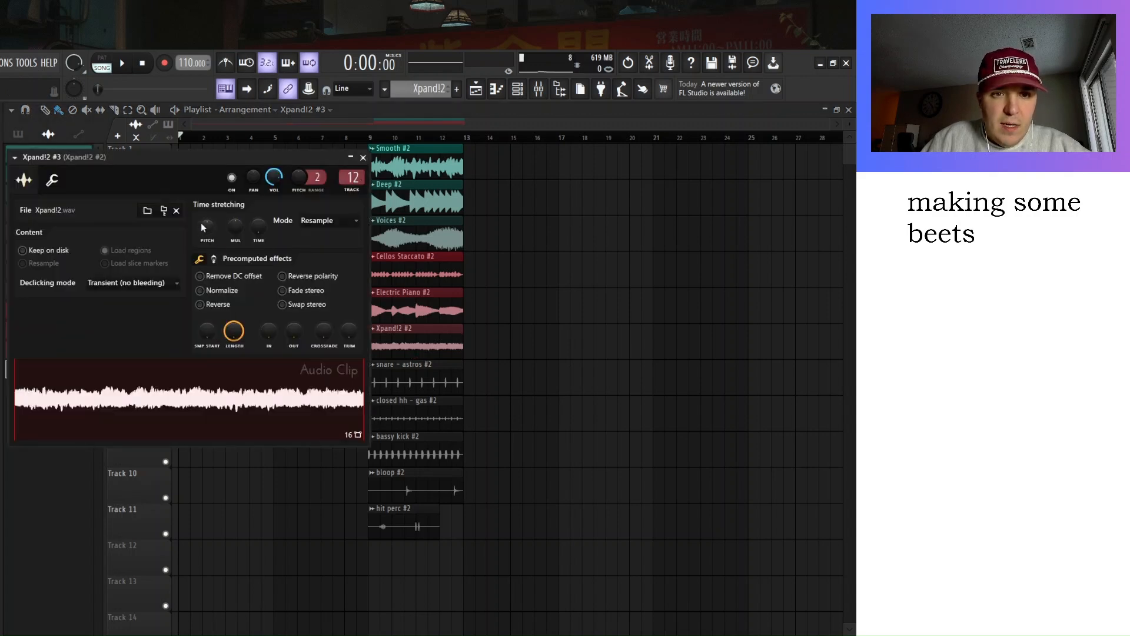
drag(206, 227, 207, 259)
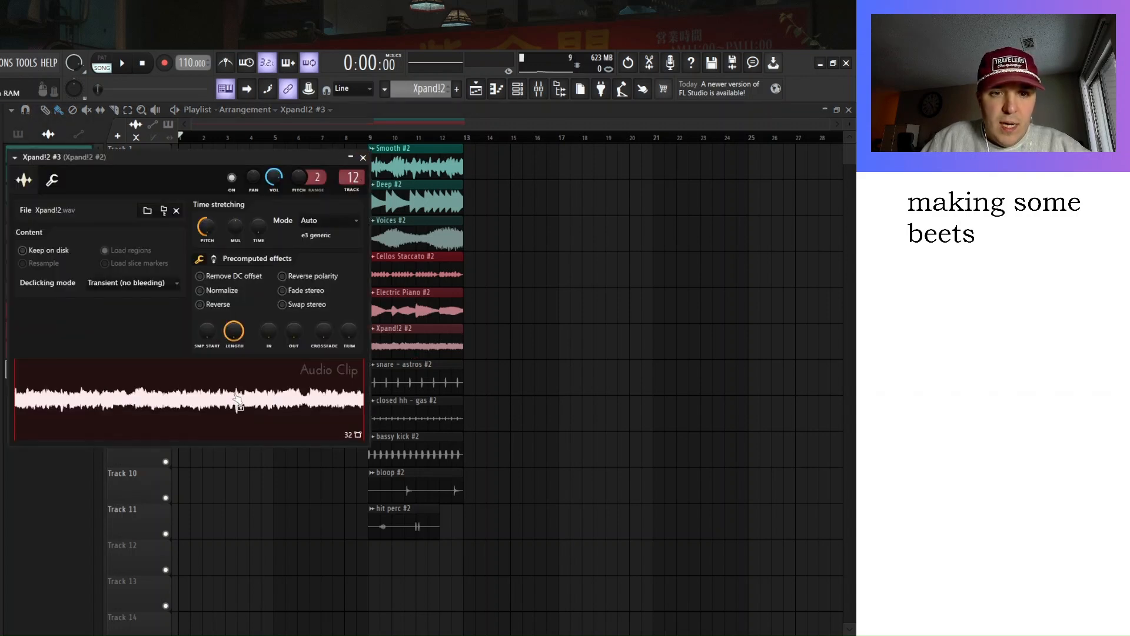
click(363, 157)
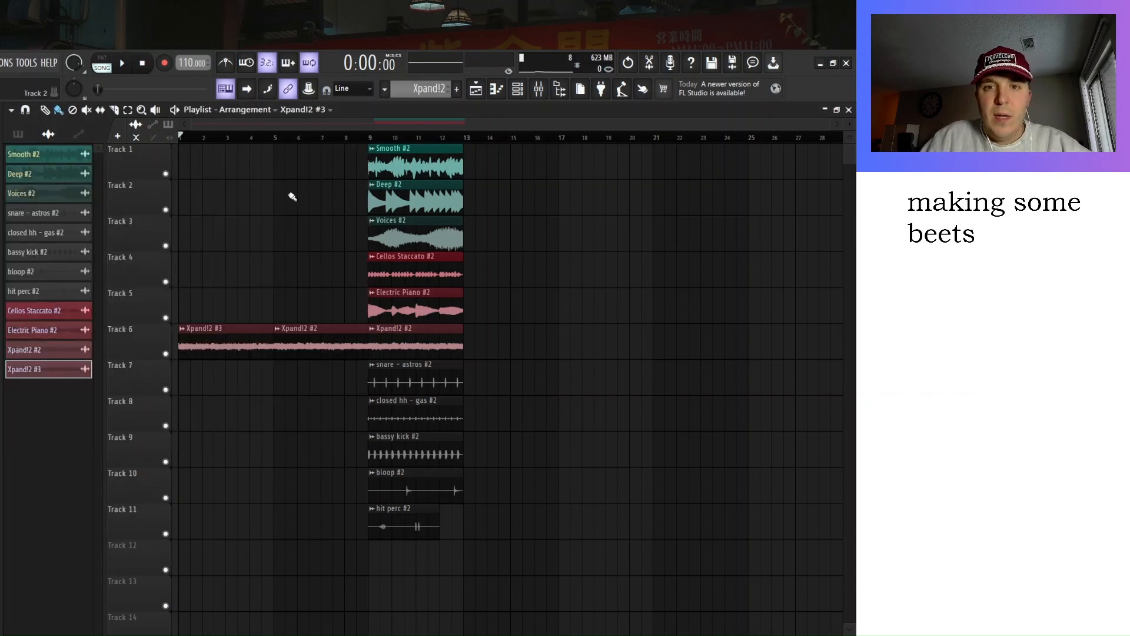
Replace the clip at bar 5 on track 6 with Xpand!2 #3 and recolor the Xpand!2 #3 clips yellow.
right_click(315, 351)
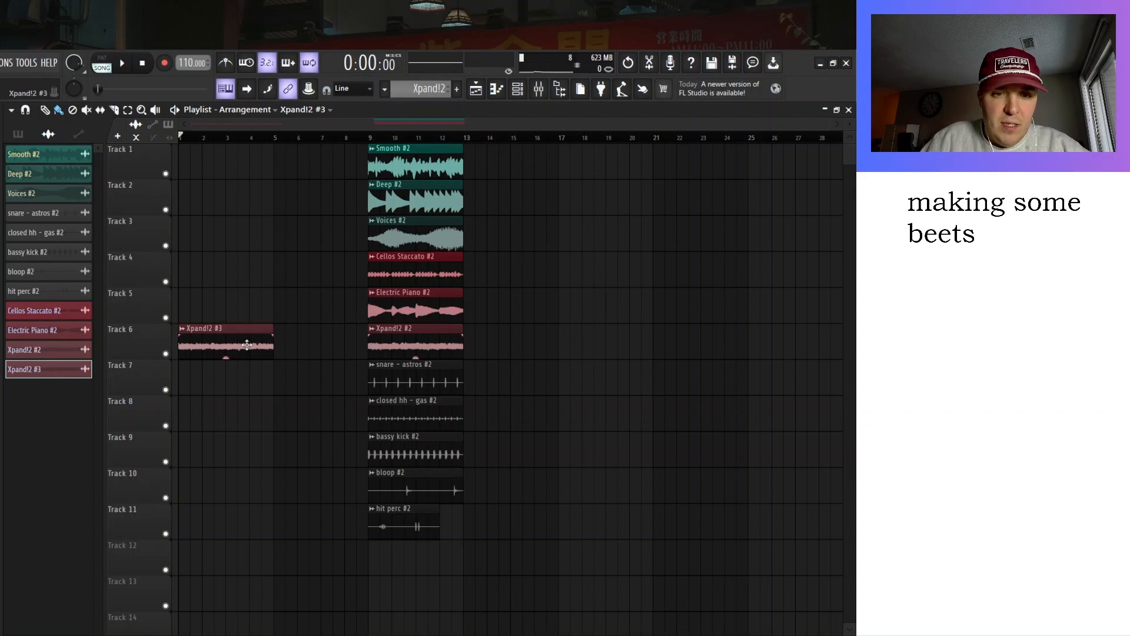
click(277, 348)
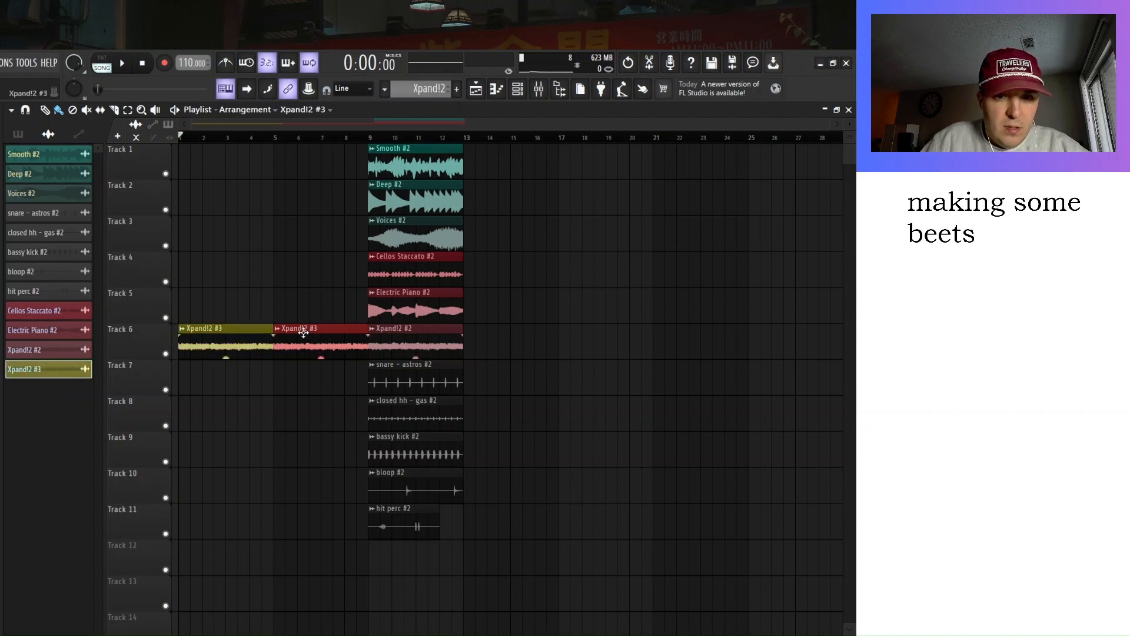
right_click(301, 334)
click(286, 332)
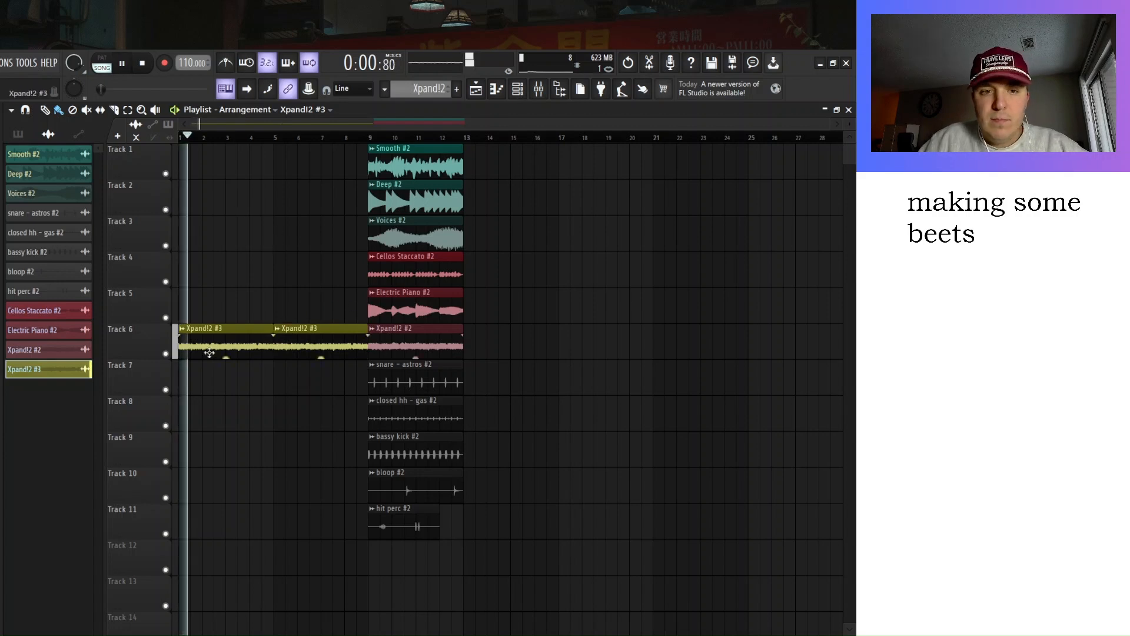
Add a fade-in of about two bars to the Xpand!2 #3 clip at bar 1 and play the intro.
drag(178, 333, 226, 332)
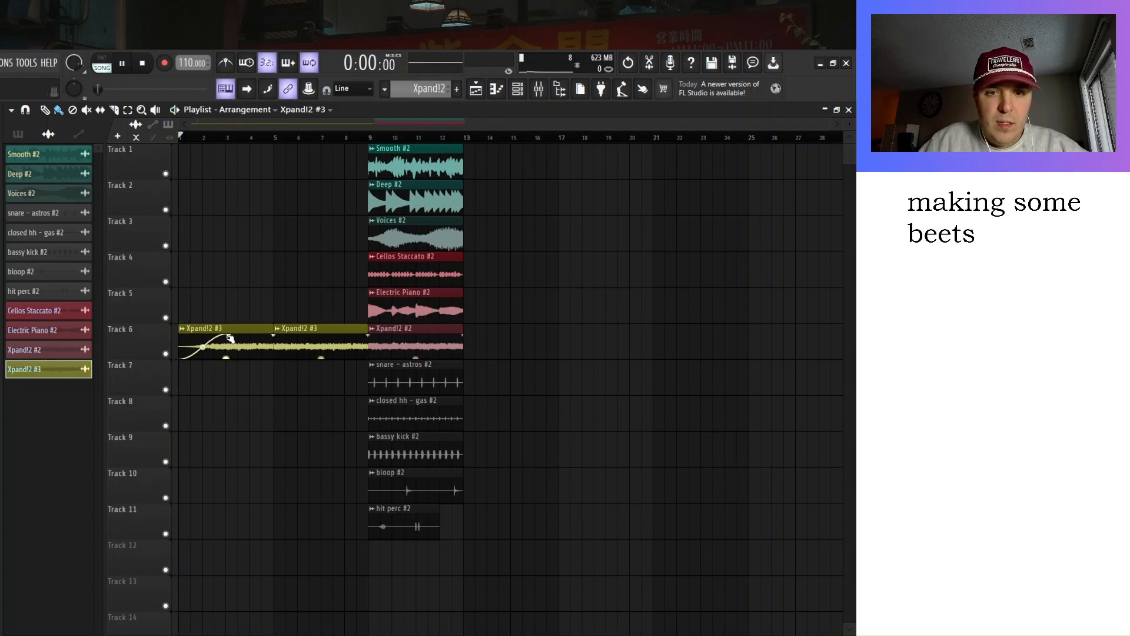
key(space)
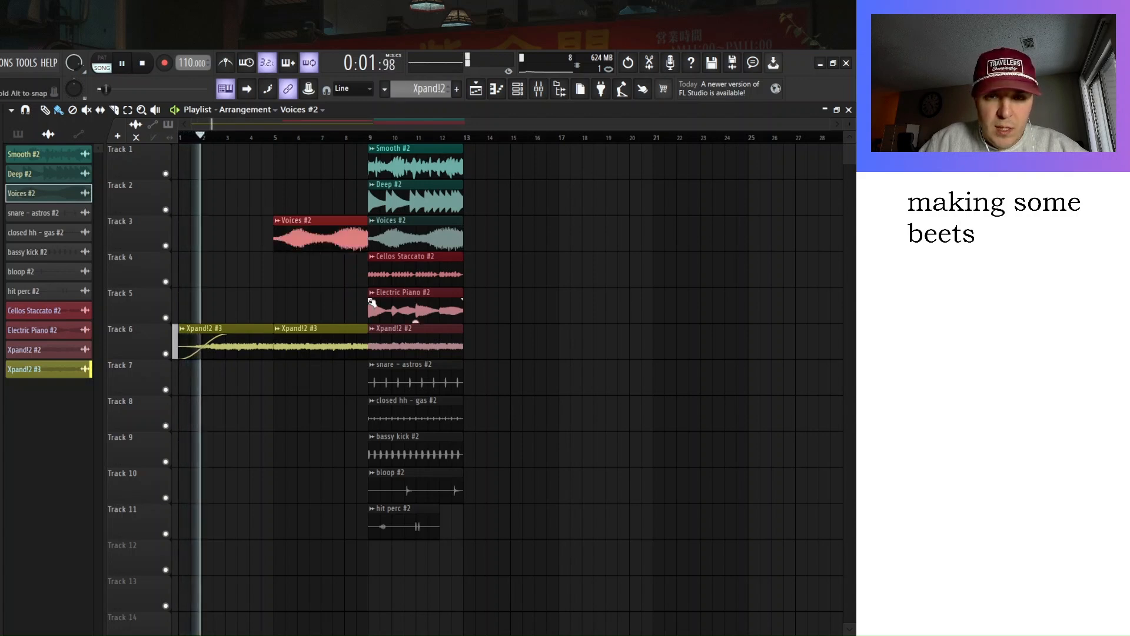
Move the full section on tracks 1 to 11 from bar 9 to start at bar 21.
drag(494, 537, 582, 159)
scroll(406, 347, down, 2)
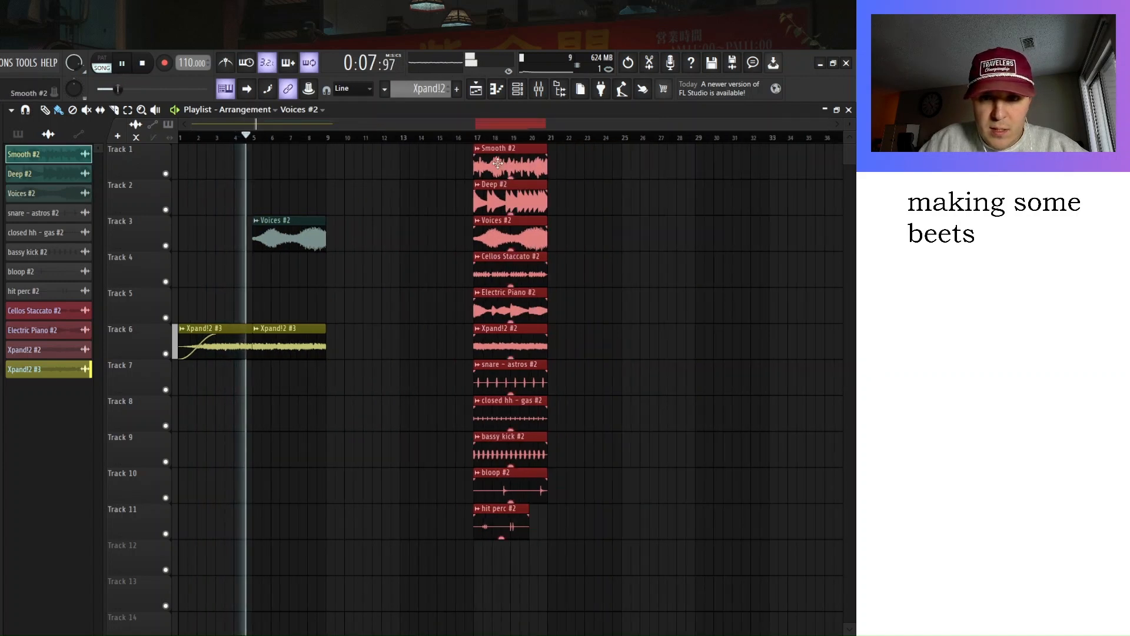
drag(510, 312, 584, 312)
Repeat the Xpand!2 #3 clips on track 6 and the Voices #2 clips on track 3 up to bar 21.
drag(349, 389, 321, 217)
key(ctrl+b)
key(ctrl+b)
key(ctrl+b)
key(ctrl+b)
key(ctrl+b)
key(ctrl+b)
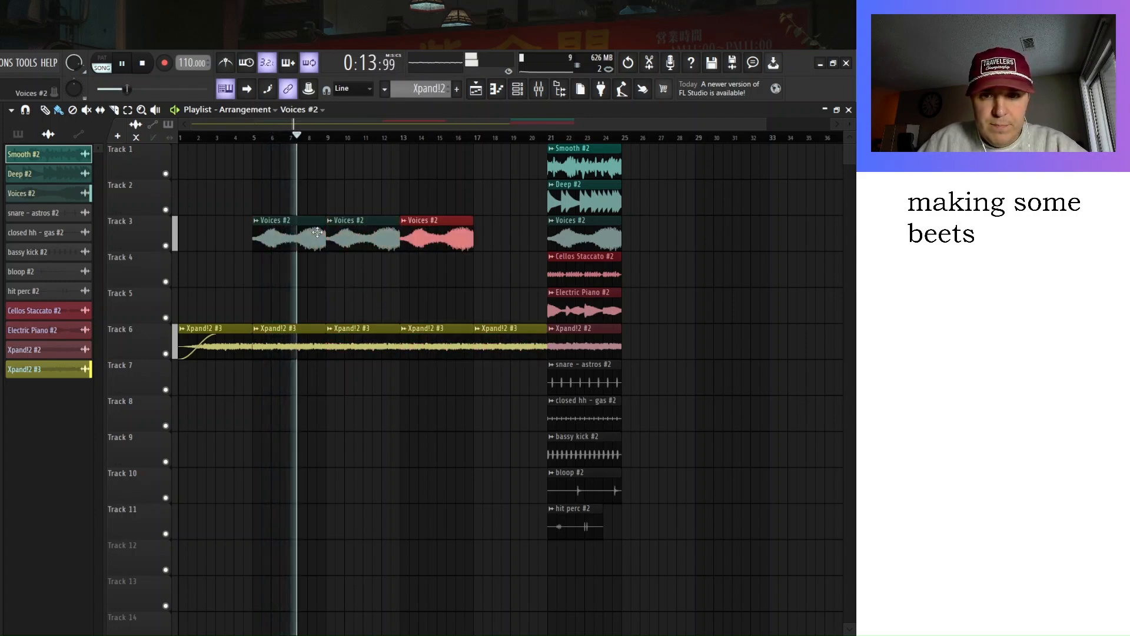
click(404, 211)
Place a Deep #2 clip at bar 9 on track 2 and repeat it up to bar 21.
click(337, 197)
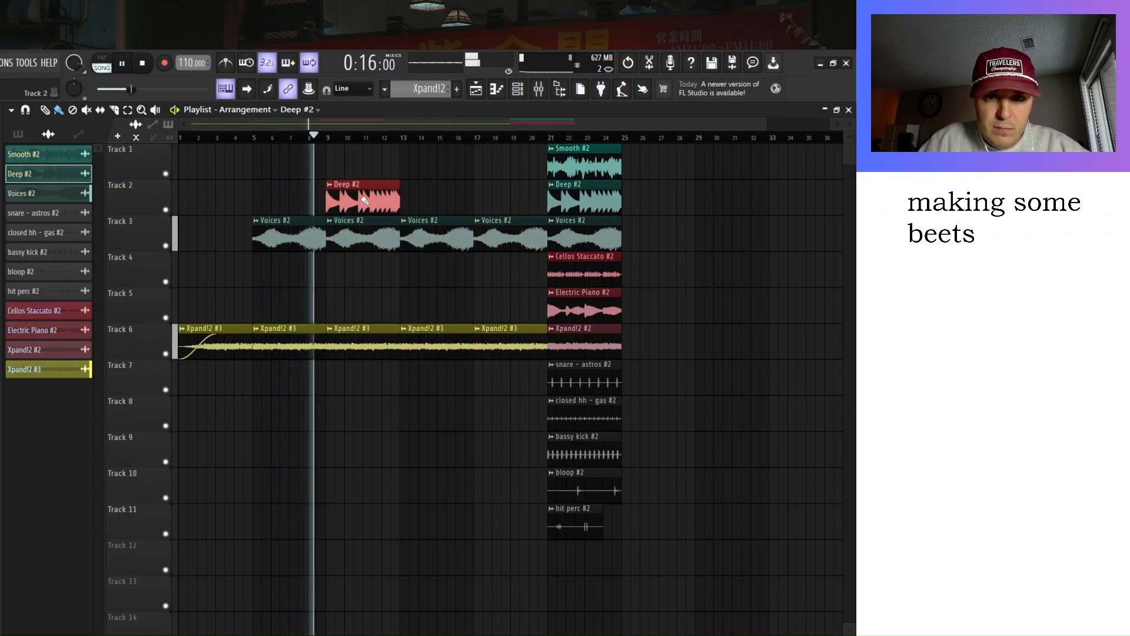
key(ctrl+b)
key(ctrl+b)
Fill tracks 7 to 9 from bar 9 to bar 25 with the snare, closed hh and bassy kick clips, cutting the bar 17 clips at bar 19.
drag(636, 468, 356, 383)
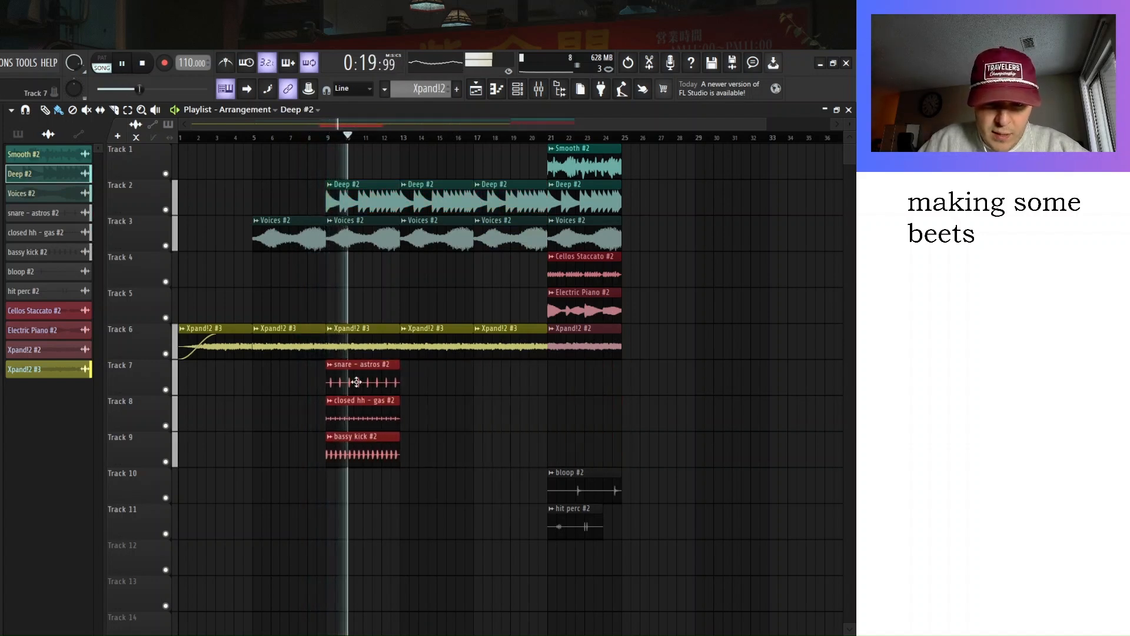
key(ctrl+b)
key(ctrl+b)
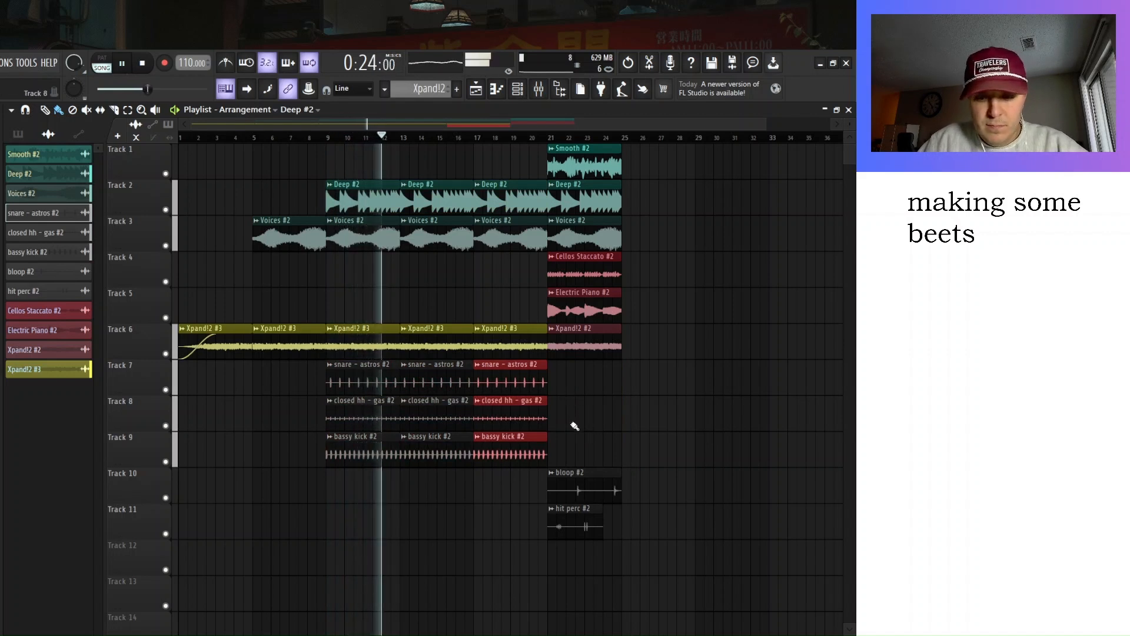
key(ctrl+b)
key(c)
drag(533, 492, 505, 386)
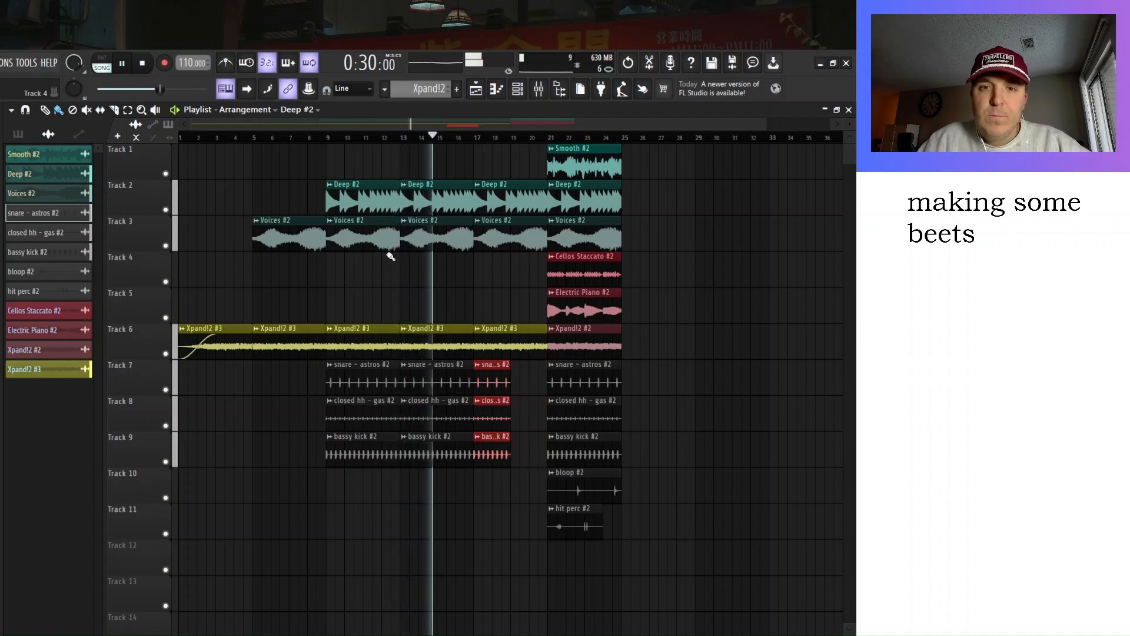
Add fade-ins of about two and a half bars to the Deep #2 clip at bar 9 and about one bar to the Voices #2 clip at bar 5.
drag(328, 192, 374, 191)
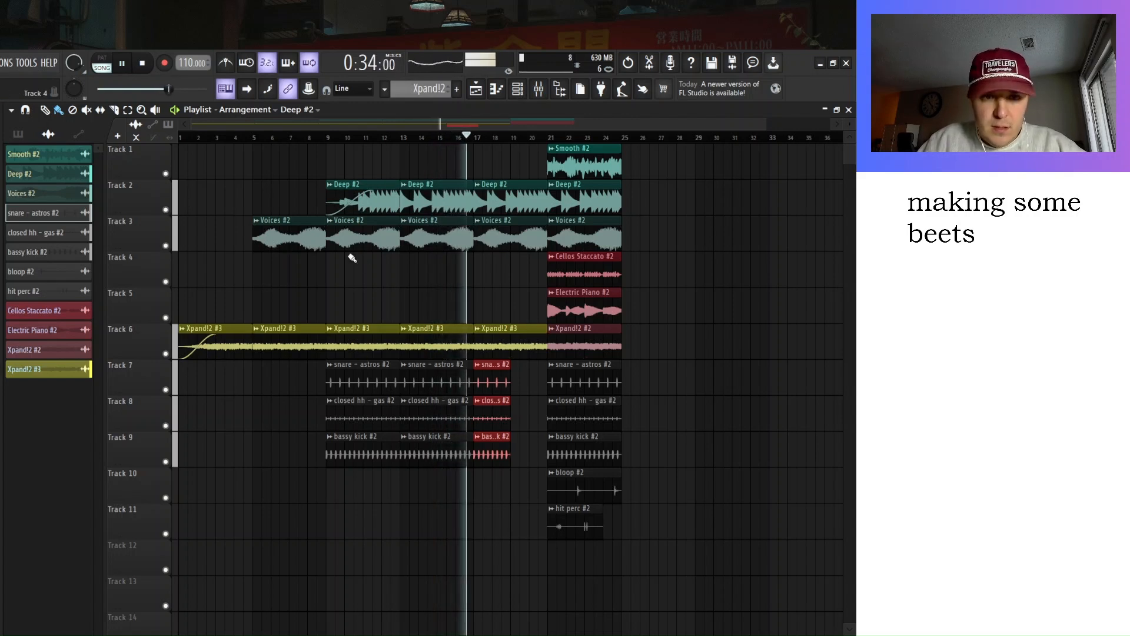
drag(258, 231, 278, 231)
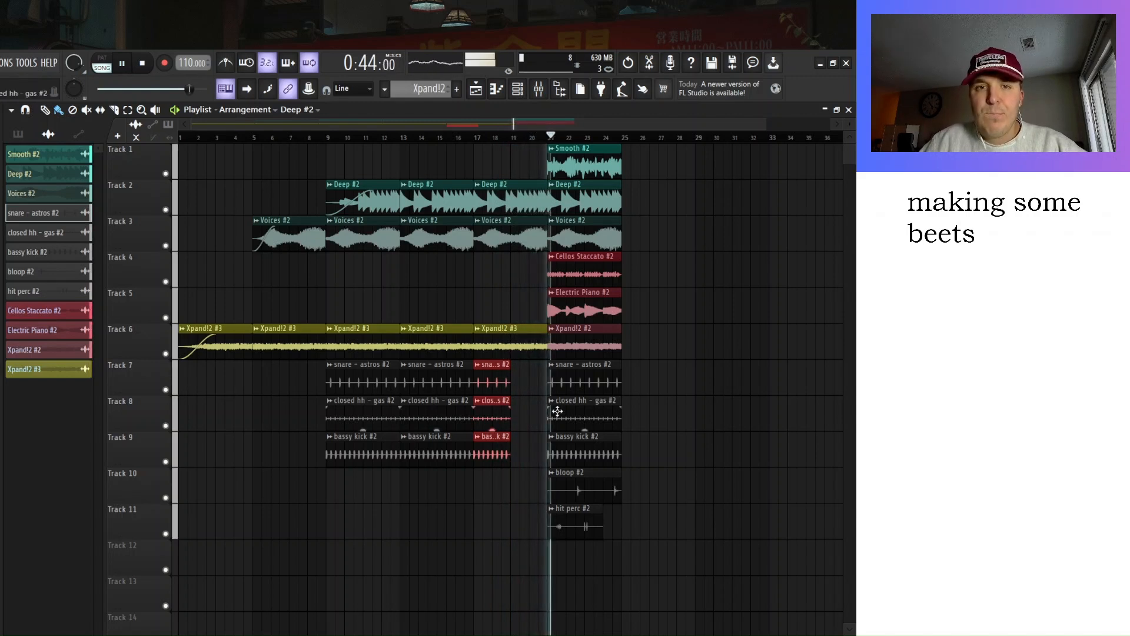
Duplicate the full section at bar 21 three times up to bar 37 and cut the bar 25 clips on tracks 7 to 10 at bar 27.
drag(636, 534, 551, 147)
key(ctrl+b)
key(ctrl+b)
key(ctrl+b)
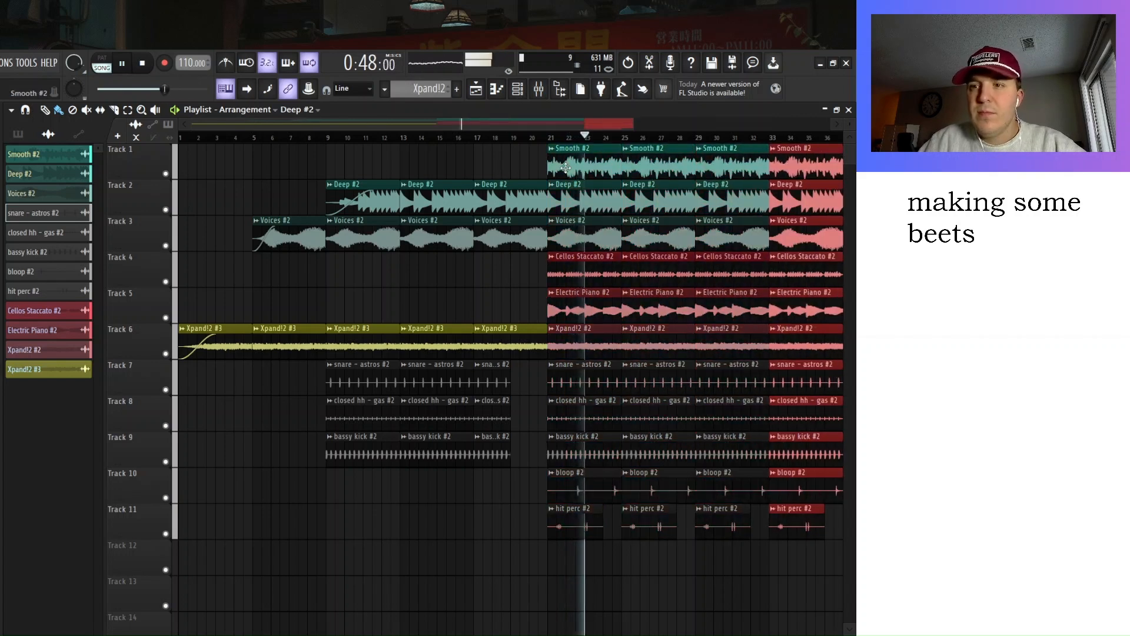
drag(688, 574, 657, 380)
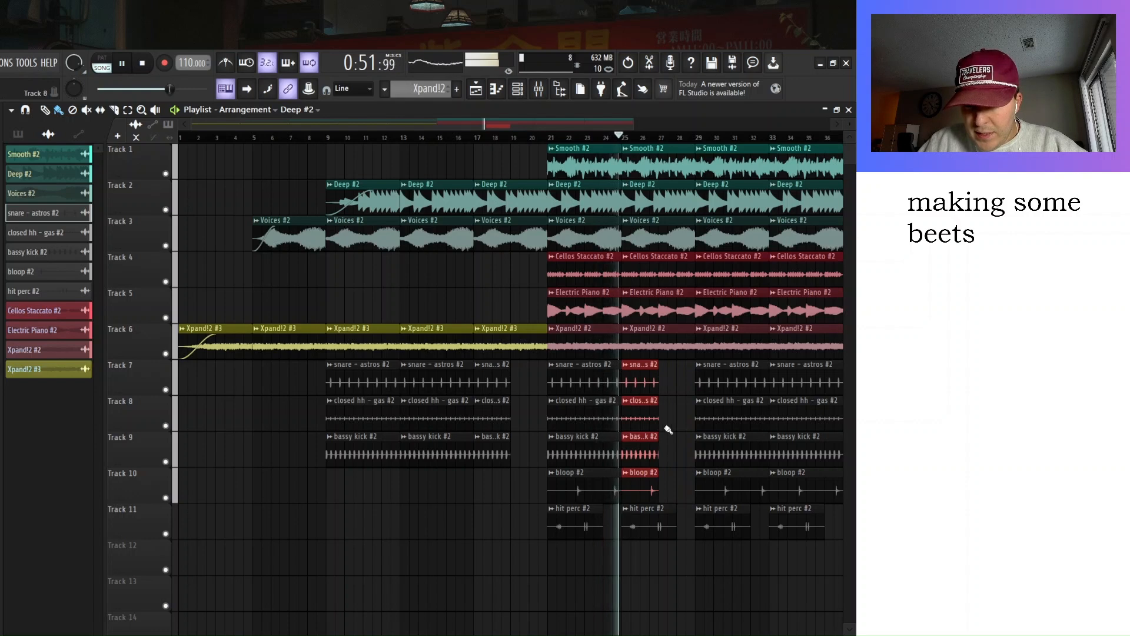
Examine the bassy kick #2 track in the mixer, then close the mixer.
click(538, 88)
click(346, 335)
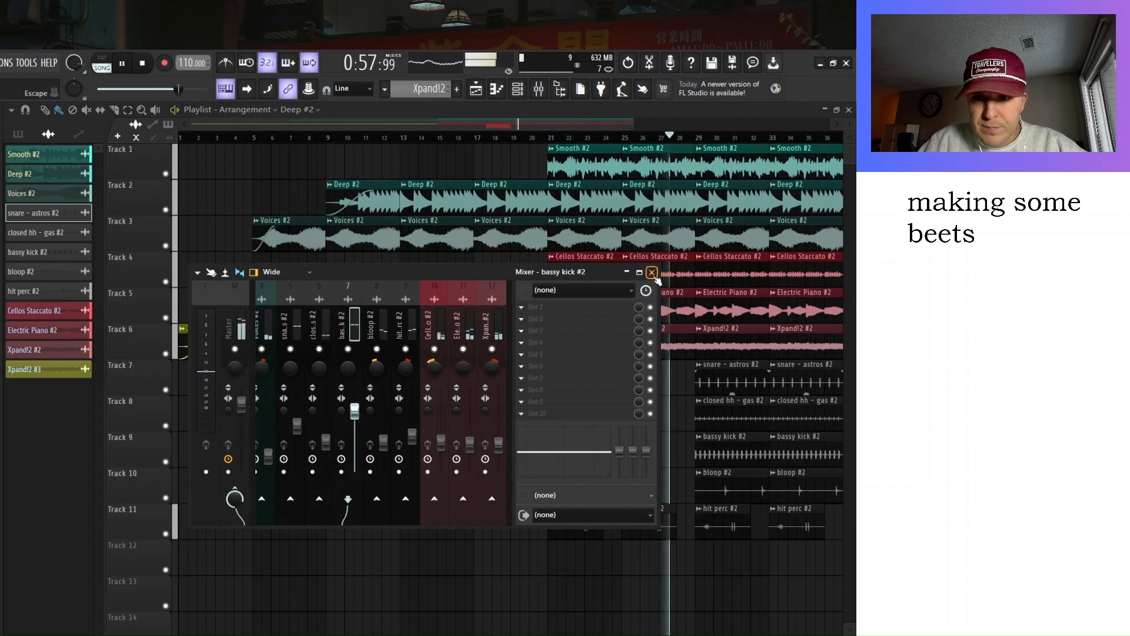
key(F9)
Duplicate the arrangement of bars 5 to 36 to bar 37 and remove the fade-ins from the copied Voices #2 and Deep #2 clips.
scroll(707, 461, down, 2)
scroll(630, 496, up, 3)
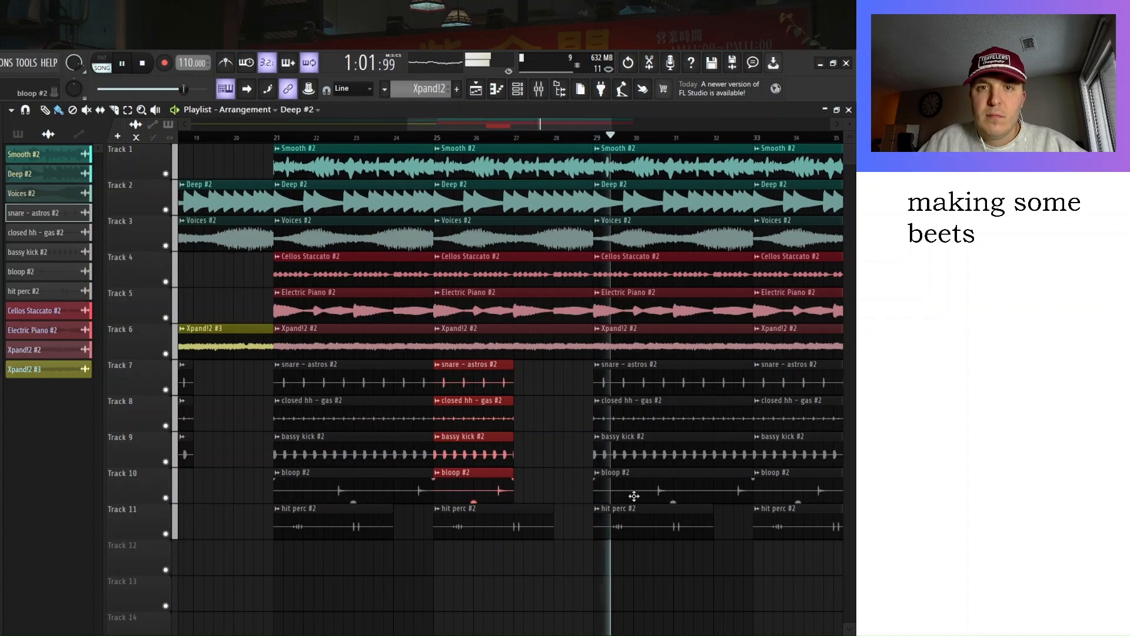
scroll(633, 496, down, 3)
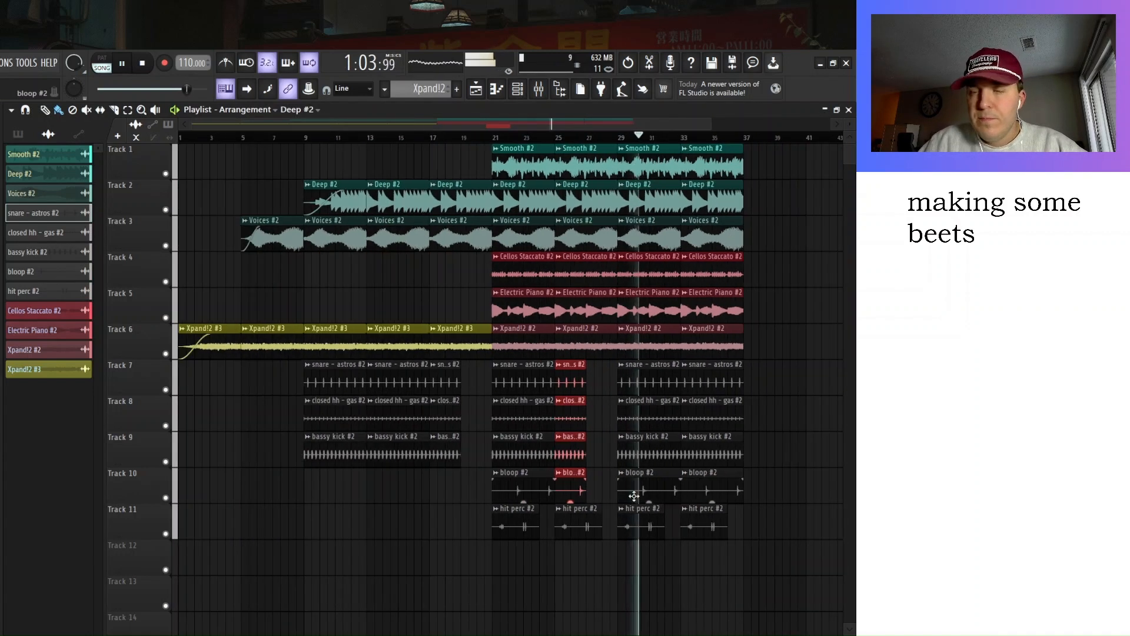
scroll(634, 496, down, 3)
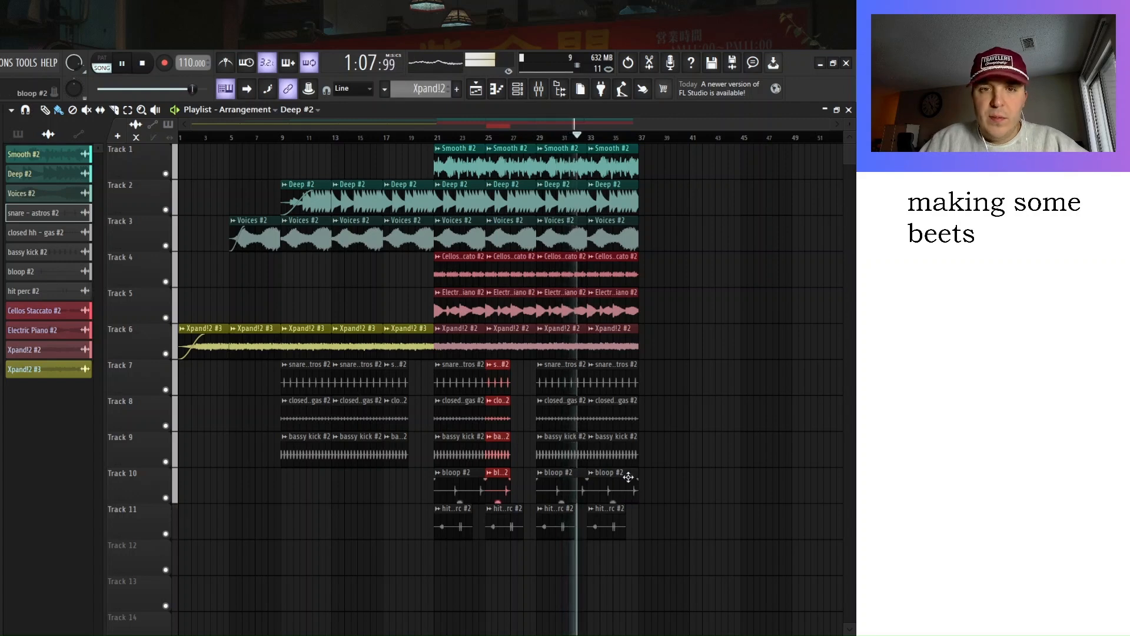
drag(715, 575, 235, 143)
key(ctrl+b)
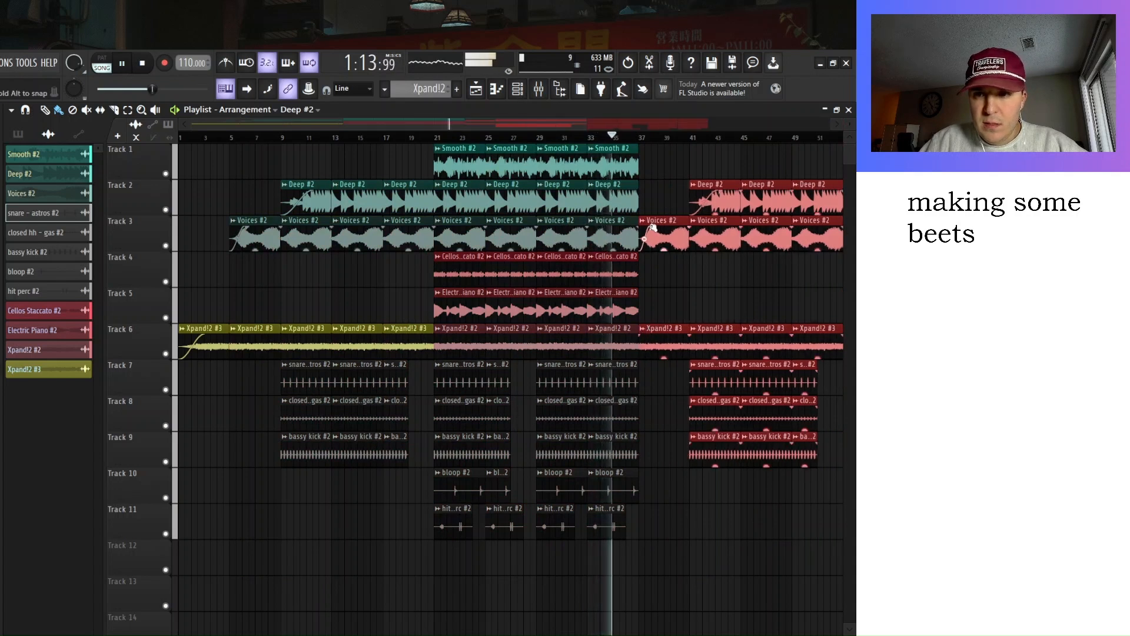
click(684, 283)
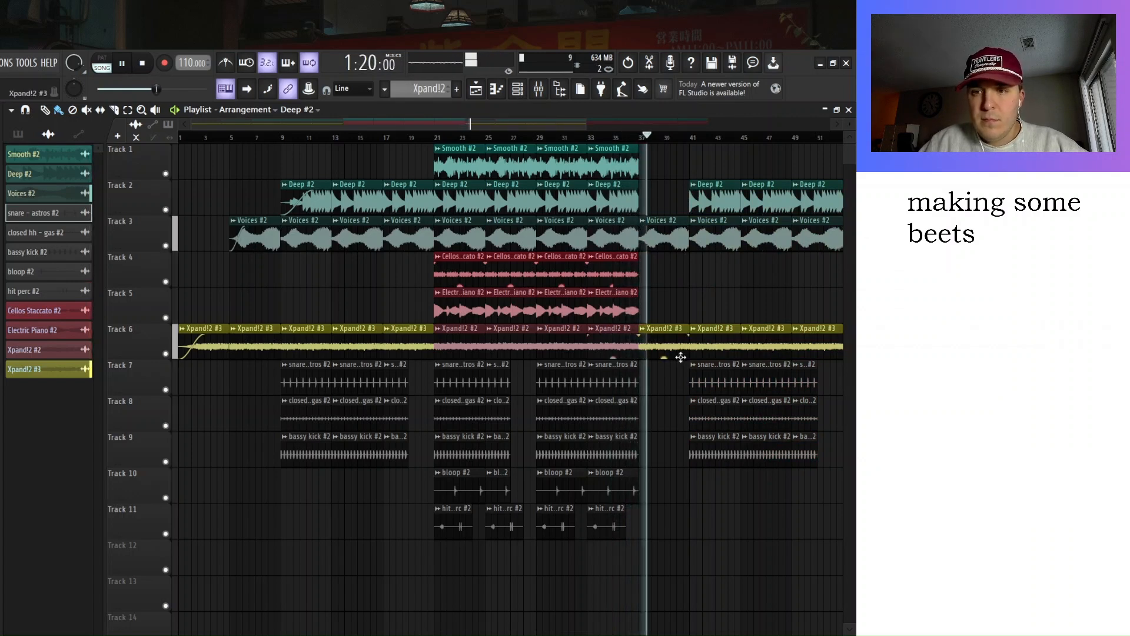
Copy the sparse section of bars 37 to 52 to bar 69 and the full section of bars 53 to 68 to bar 85.
scroll(680, 358, down, 3)
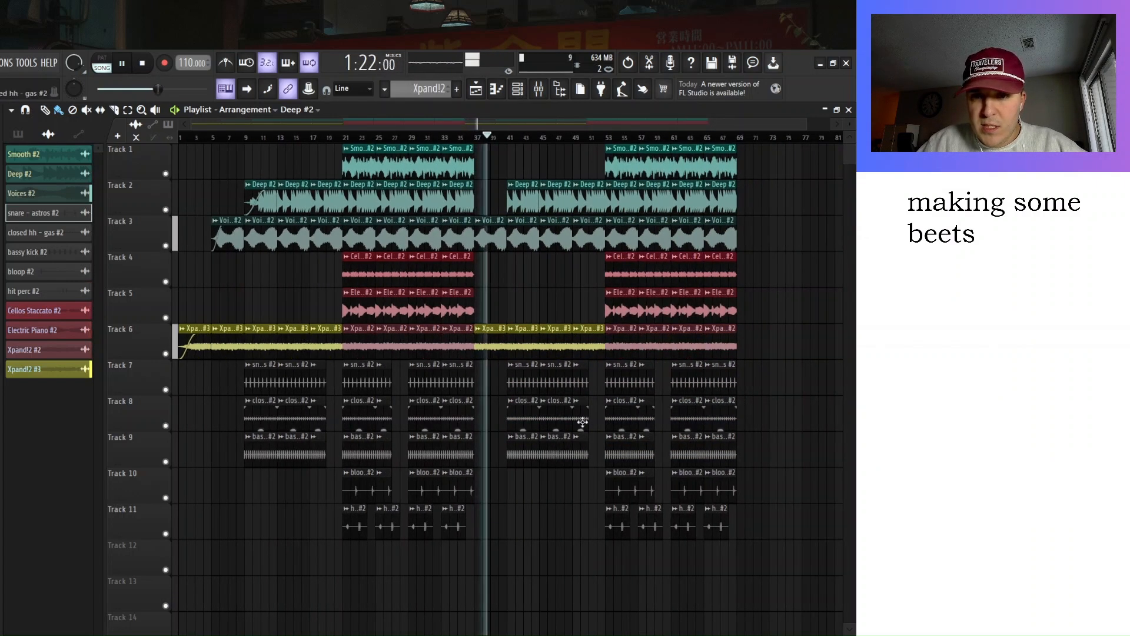
mouse_move(583, 502)
mouse_down()
mouse_move(575, 395)
mouse_move(517, 182)
mouse_move(499, 181)
mouse_up()
drag(499, 221, 765, 217)
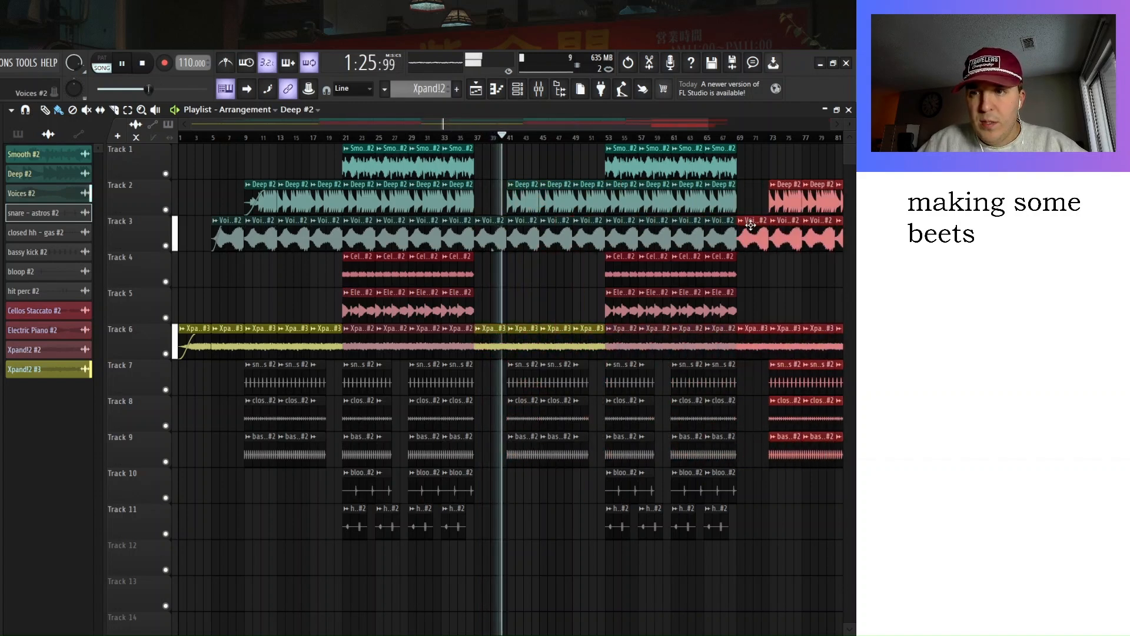
scroll(742, 293, down, 1)
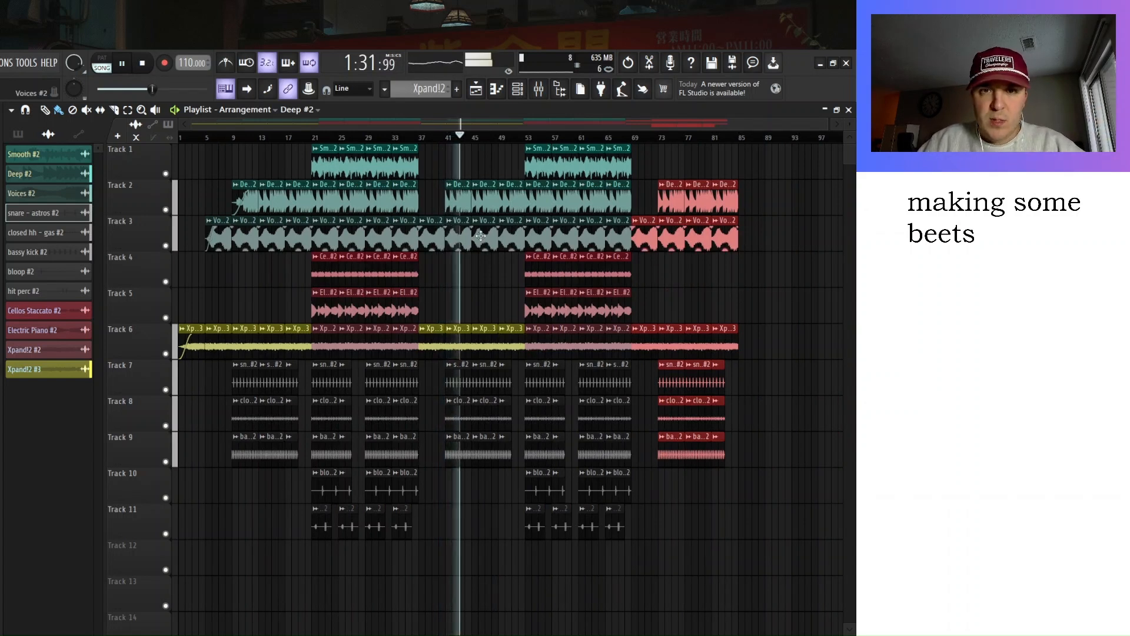
click(730, 285)
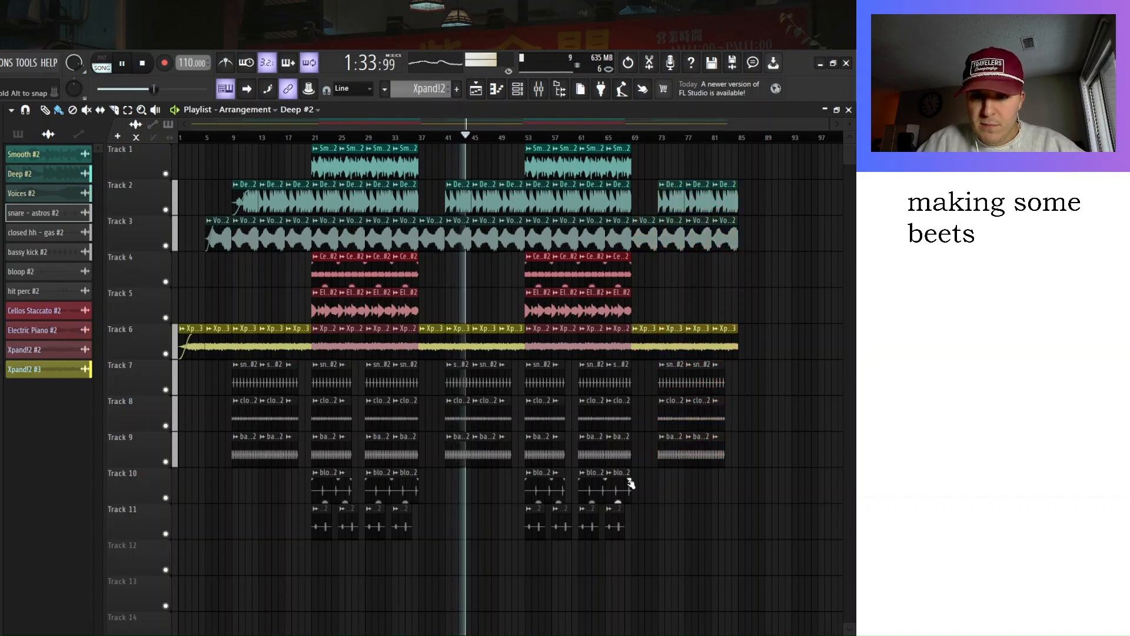
drag(610, 568, 537, 156)
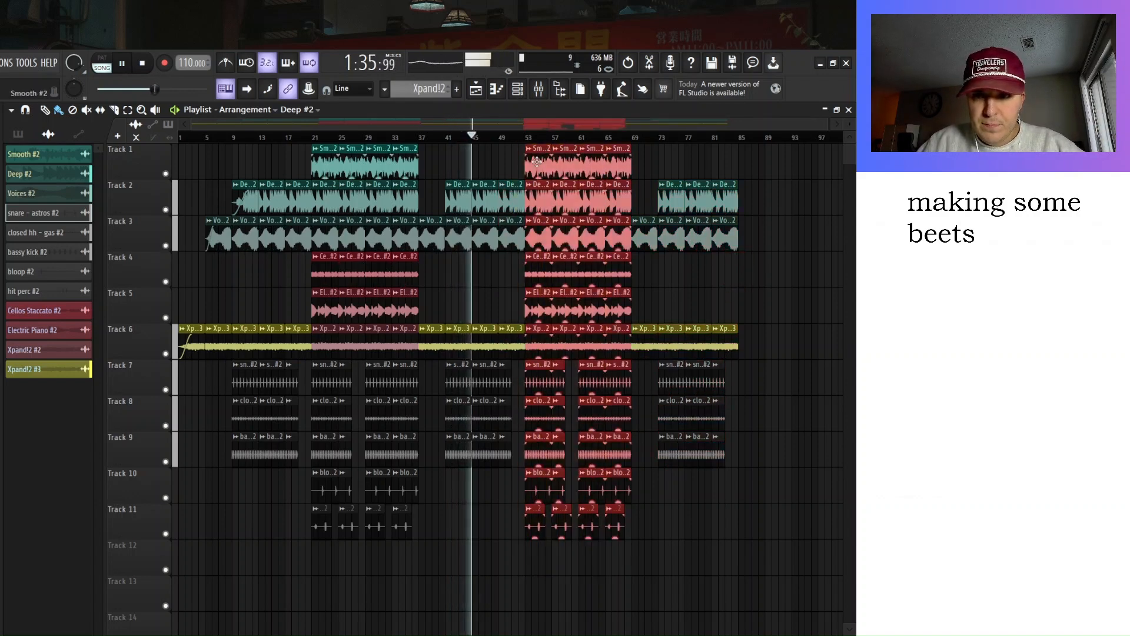
key(ctrl+b)
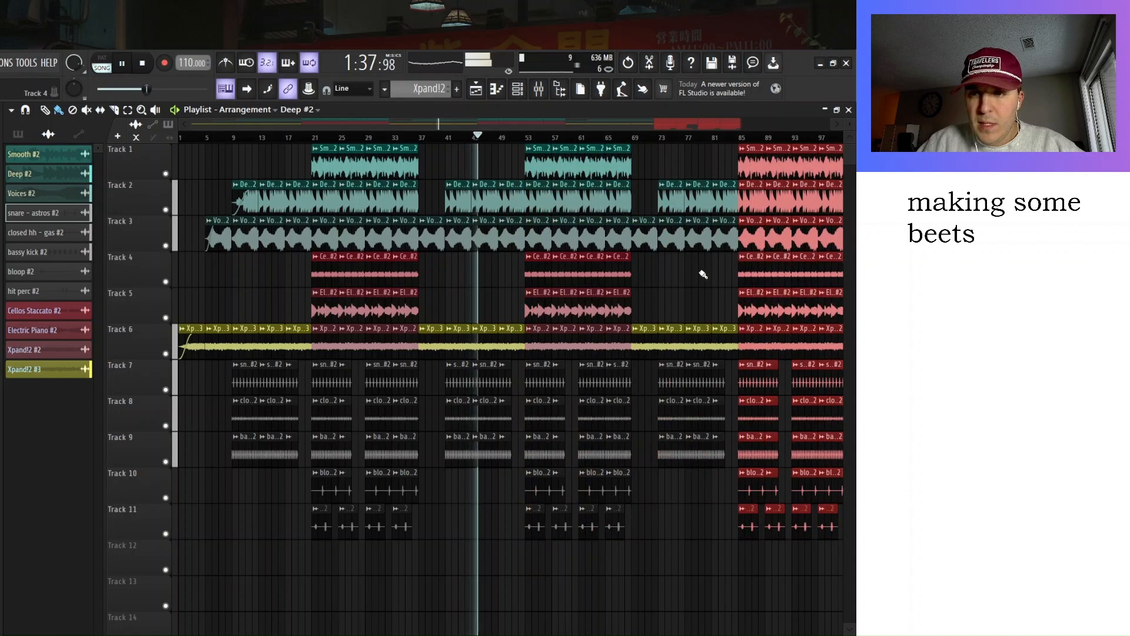
Place Cellos Staccato #2 clips at bars 45 and 49 on track 4, listen to the arrangement and stop playback.
click(700, 277)
scroll(633, 313, up, 5)
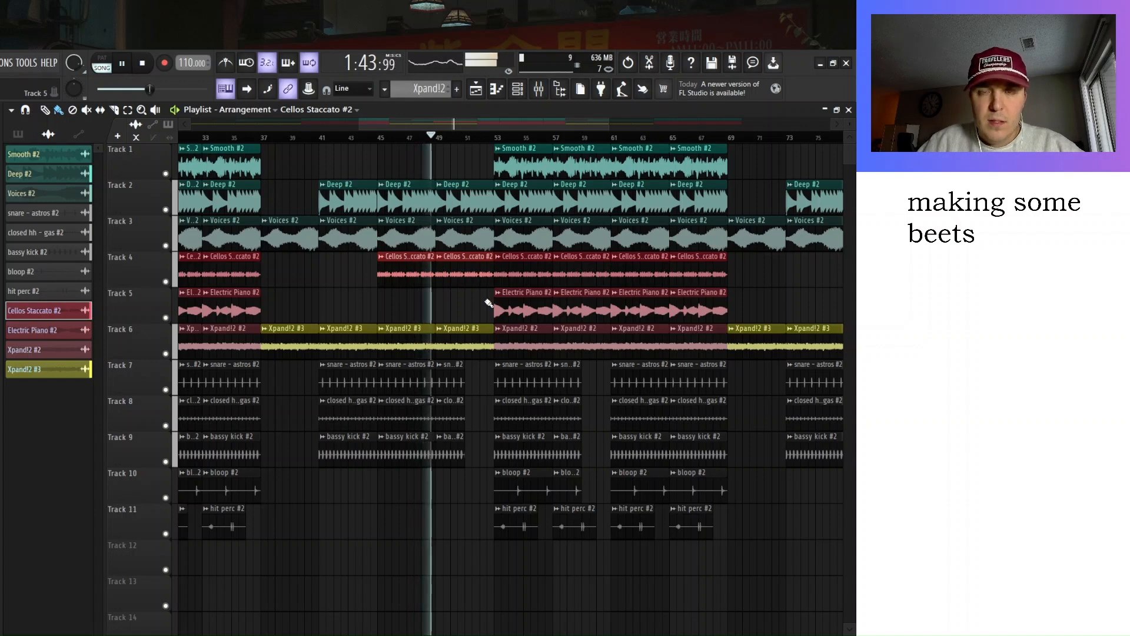
scroll(420, 372, down, 5)
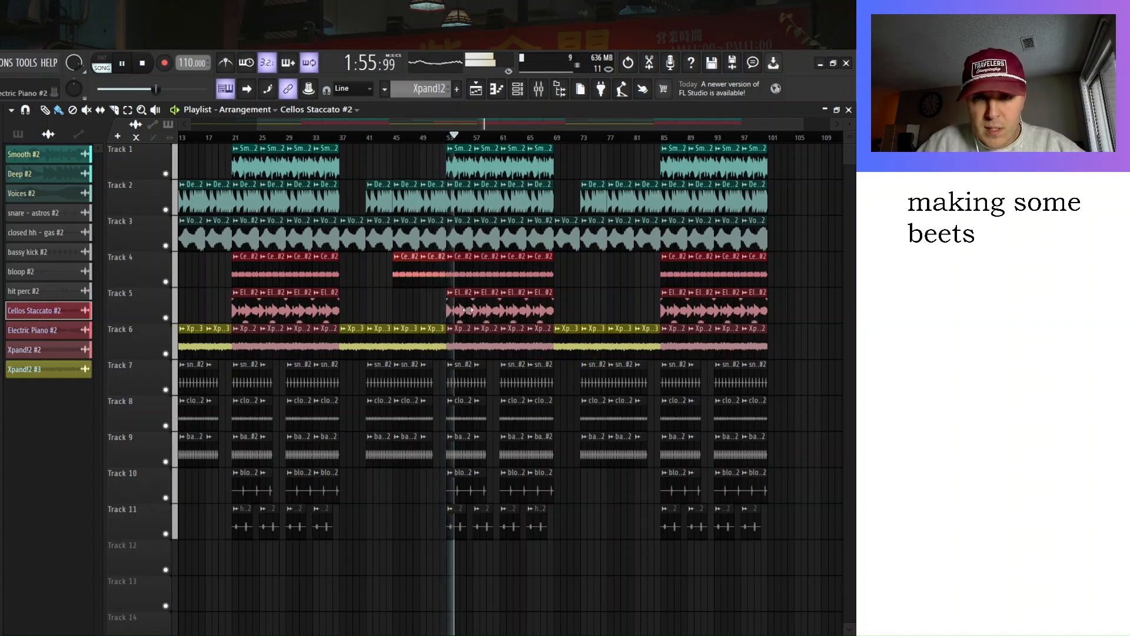
scroll(654, 315, down, 1)
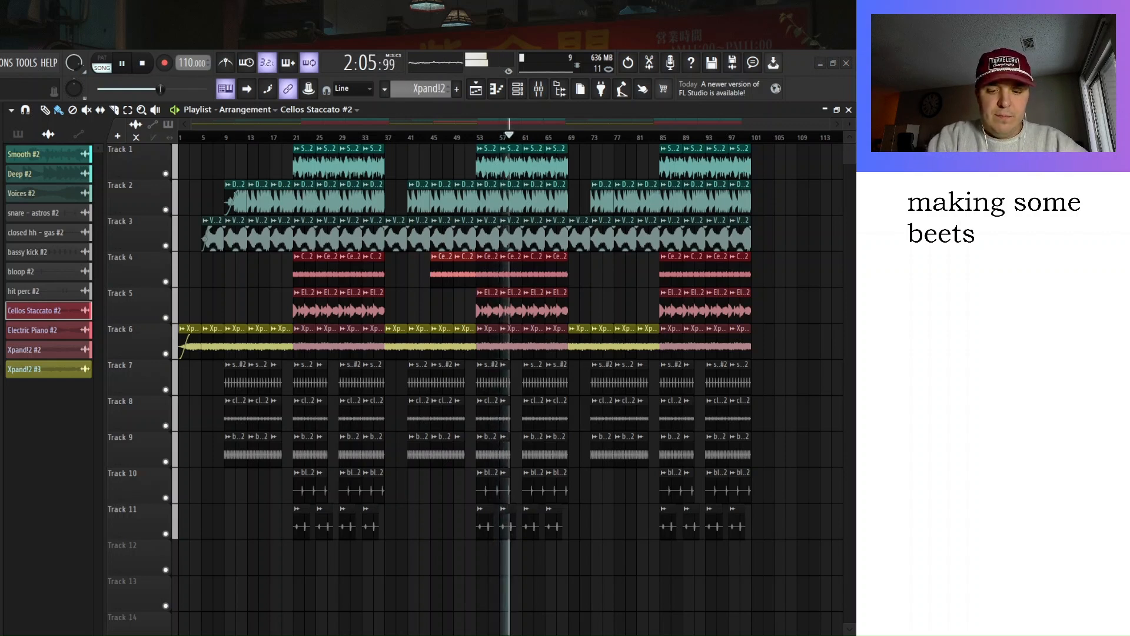
key(space)
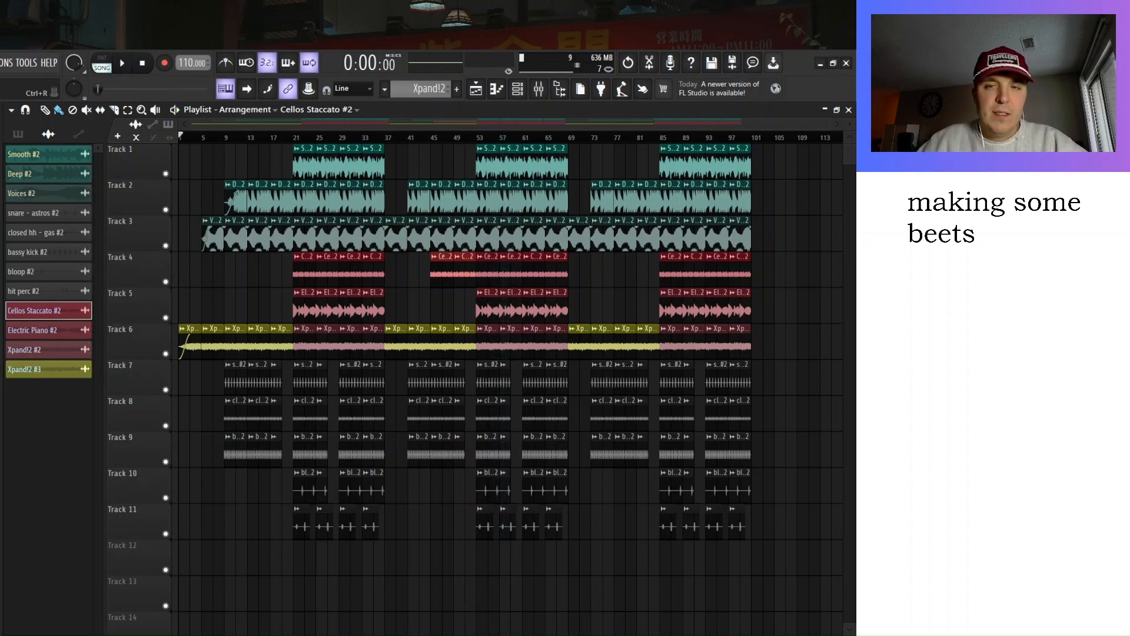